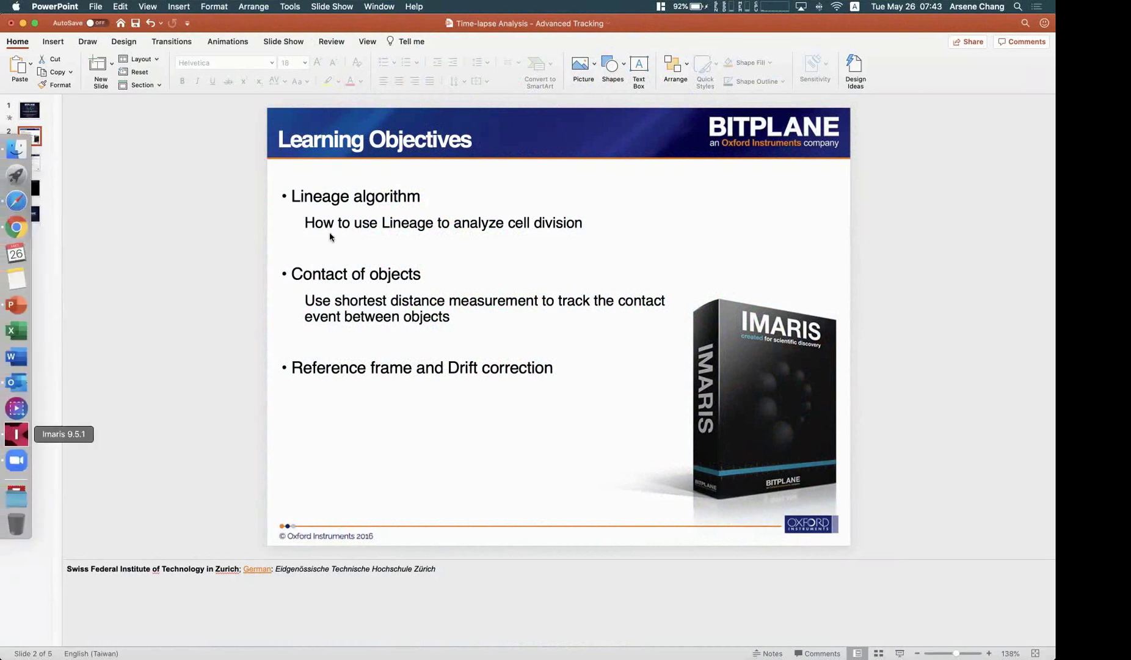
- Switch to Imaris and return to the Arena overview without saving the changes to the open movie3c image
key("super+Tab")
left_click(21, 42)
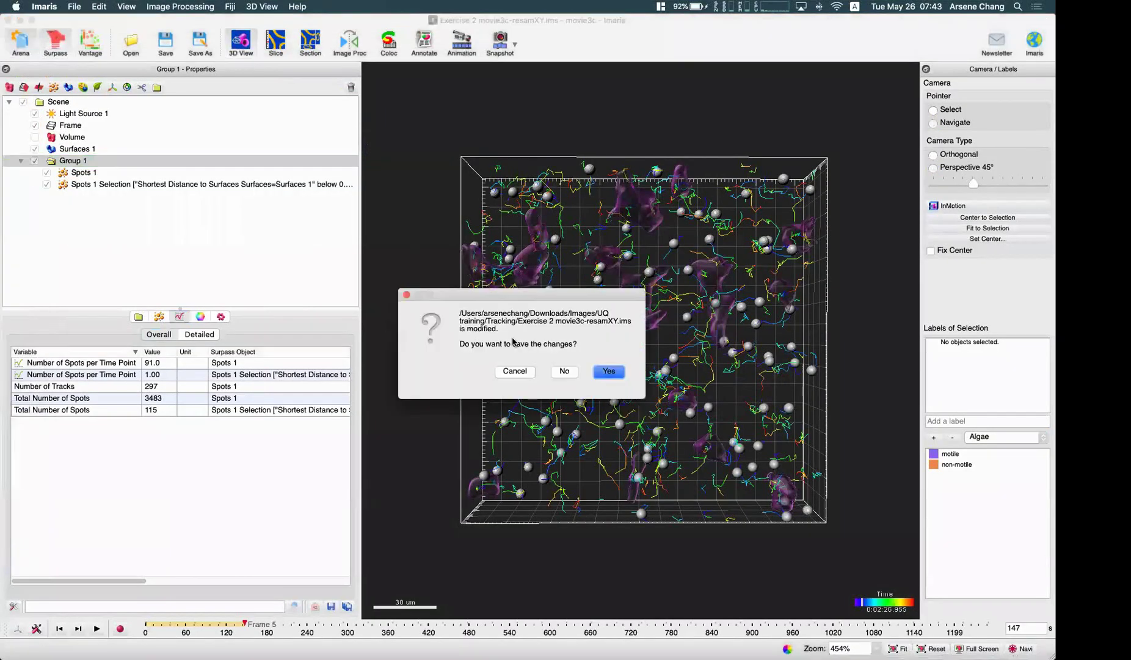
left_click(566, 371)
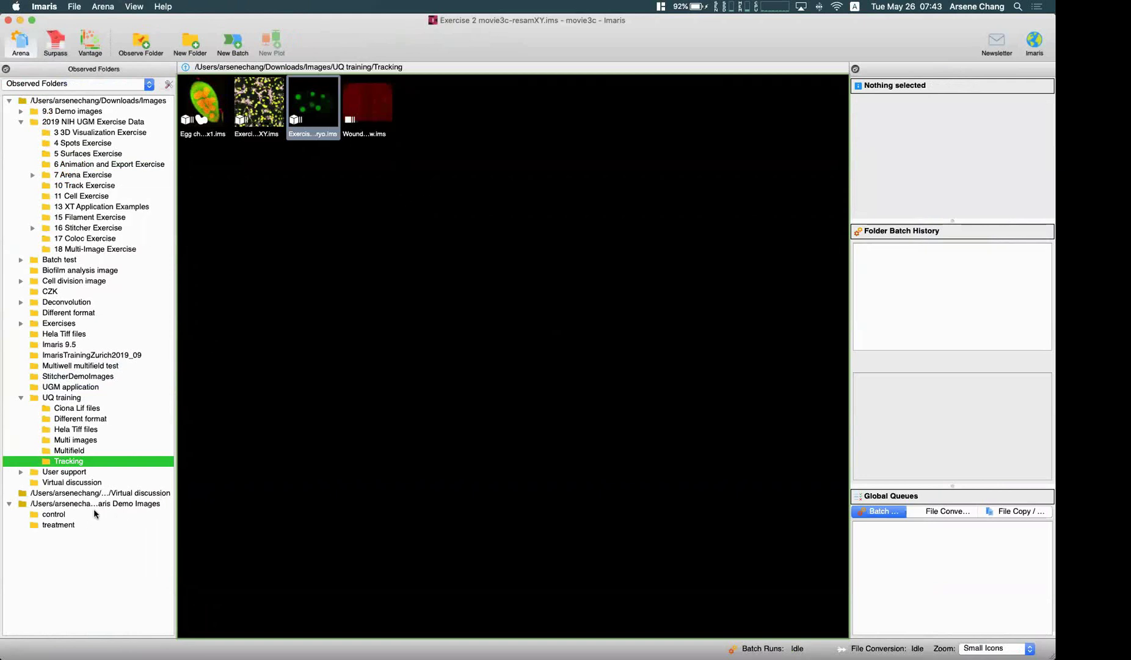
- Load the SwimmingAlgae_with_objects.ims dataset from the Imaris Demo Images folder and enlarge the 3D view area
left_click(116, 504)
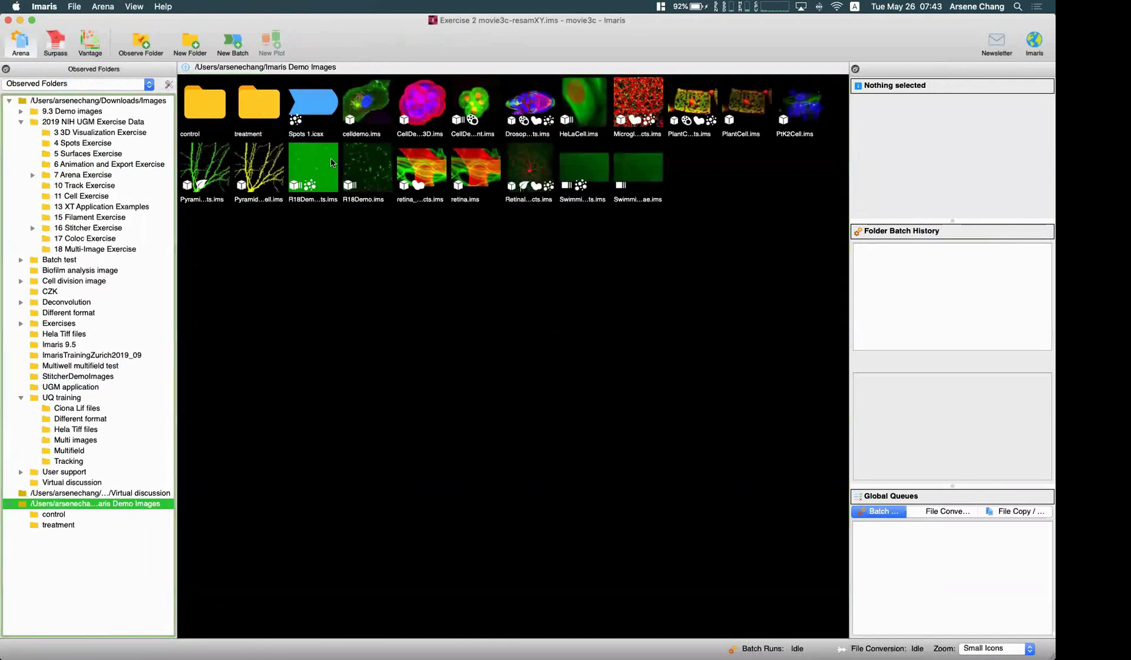
double_click(585, 177)
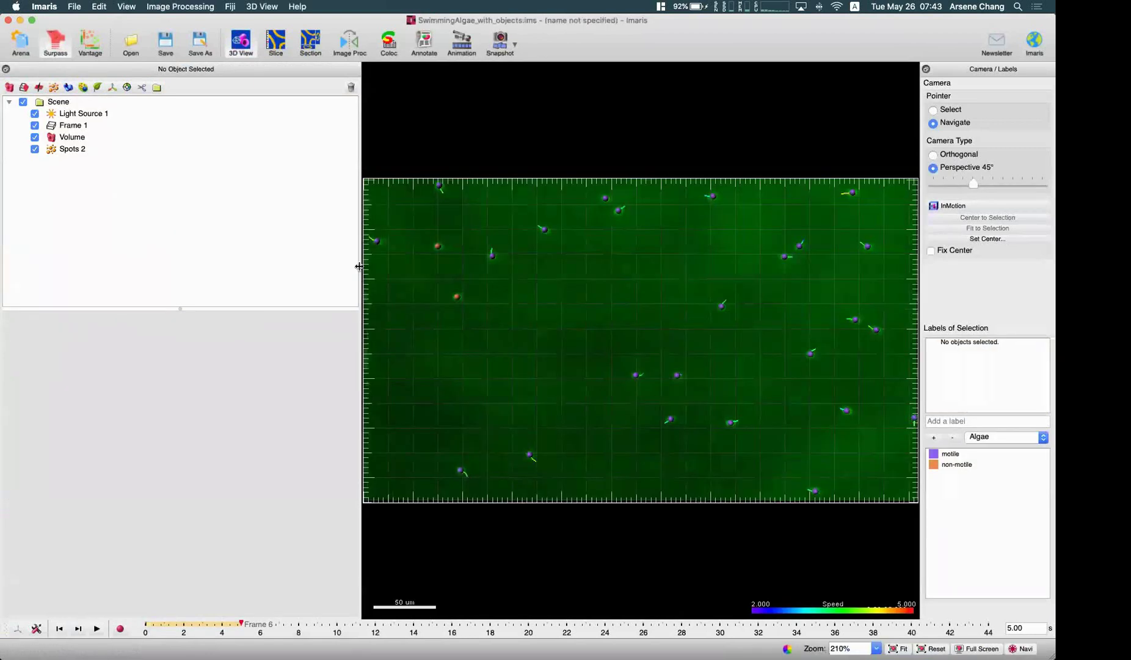
left_click_drag(360, 267, 176, 255)
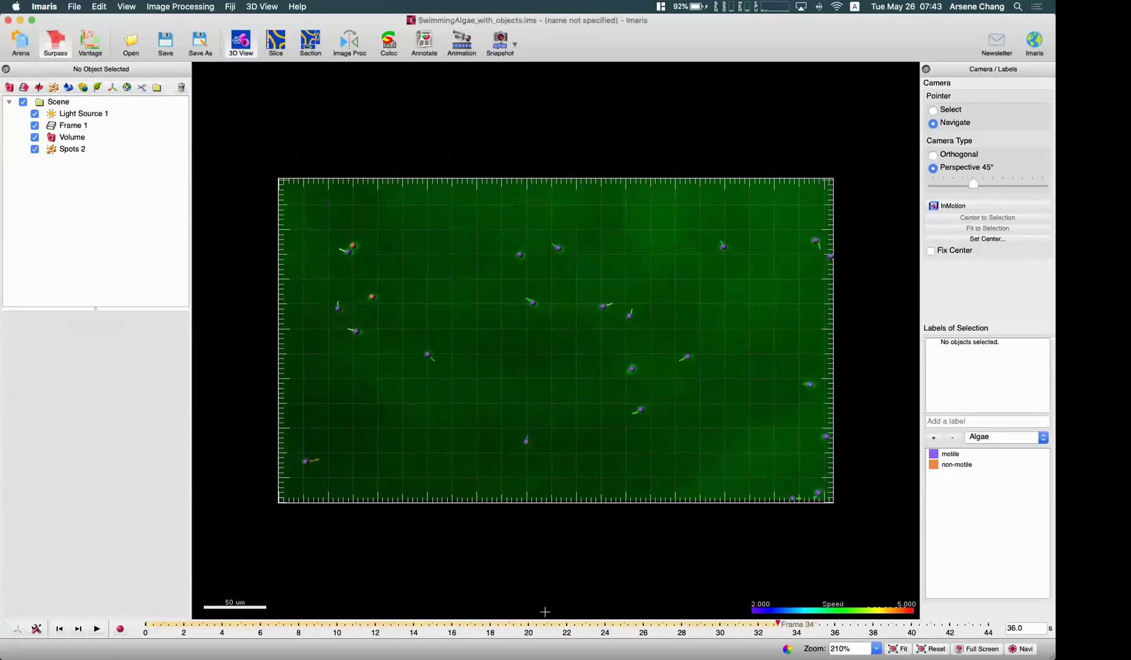
- Scan the algae time series at different frames to compare the movement of the purple and orange spots
scroll(508, 281, "down", 1)
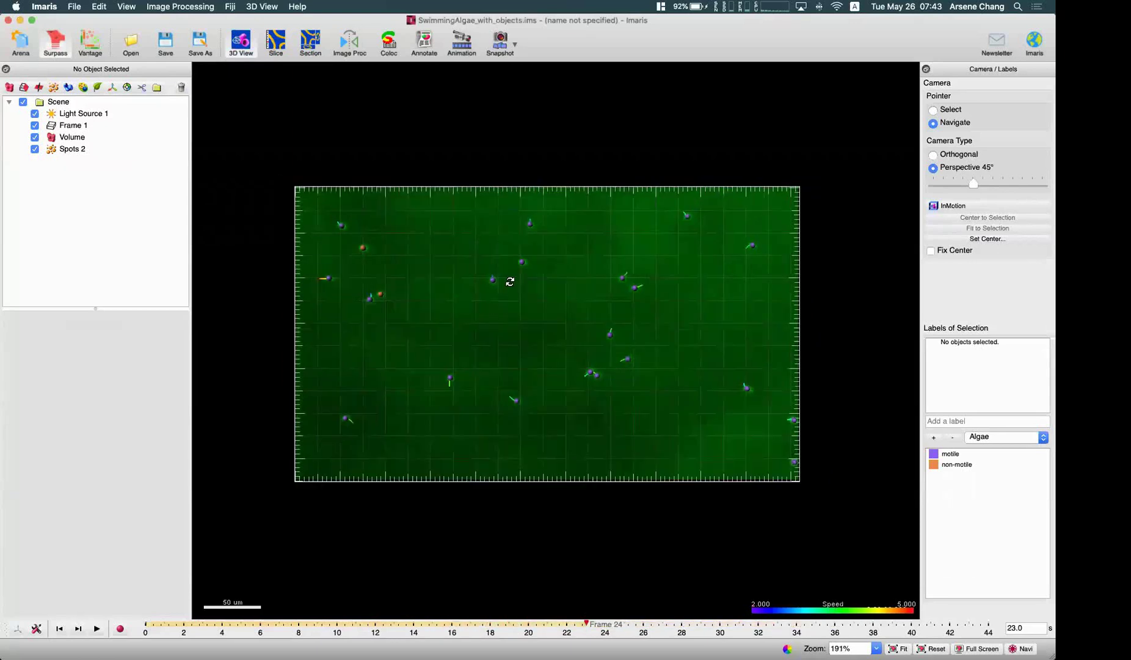
scroll(470, 270, "up", 5)
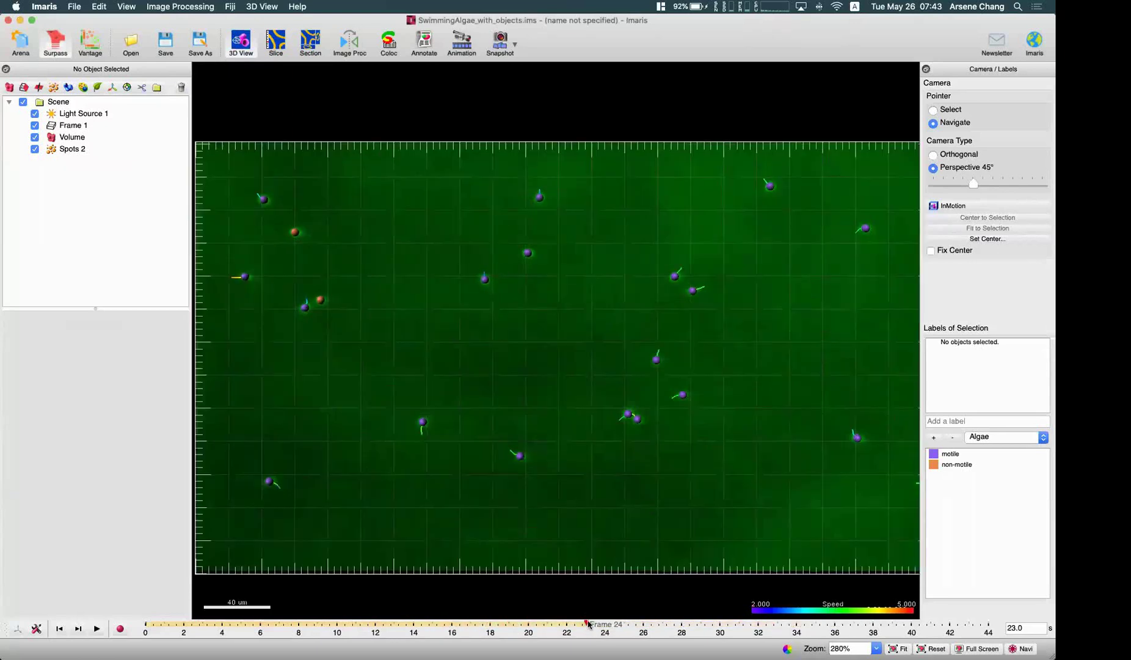
left_click_drag(591, 626, 492, 625)
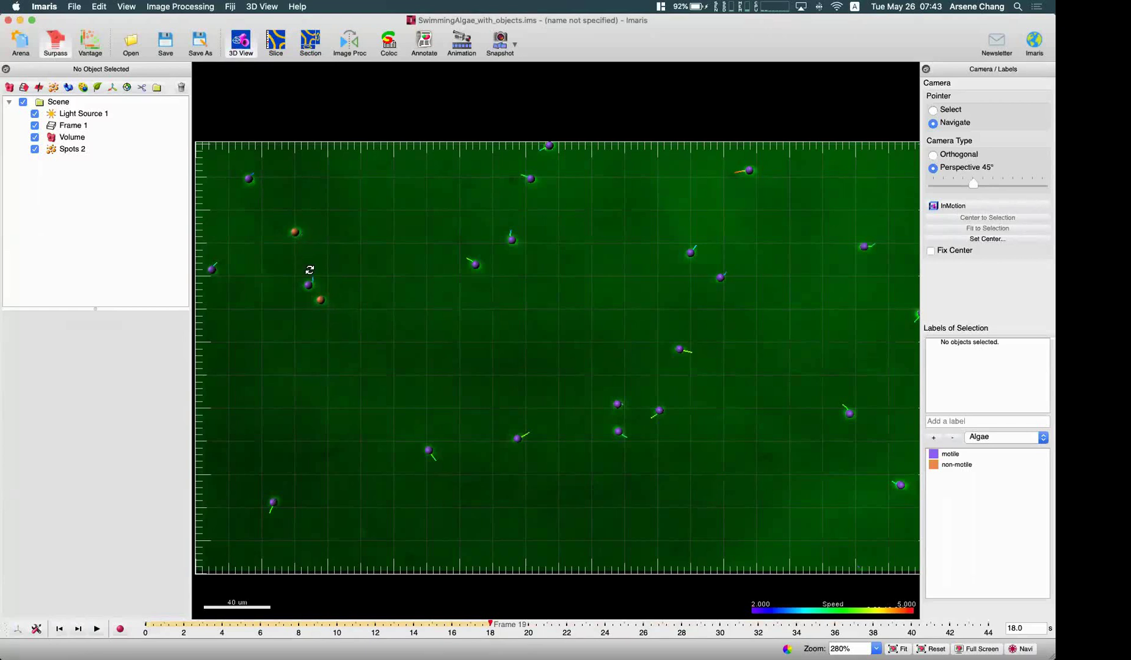
mouse_move(490, 624)
left_mouse_down()
mouse_move(702, 626)
mouse_move(243, 626)
left_mouse_up()
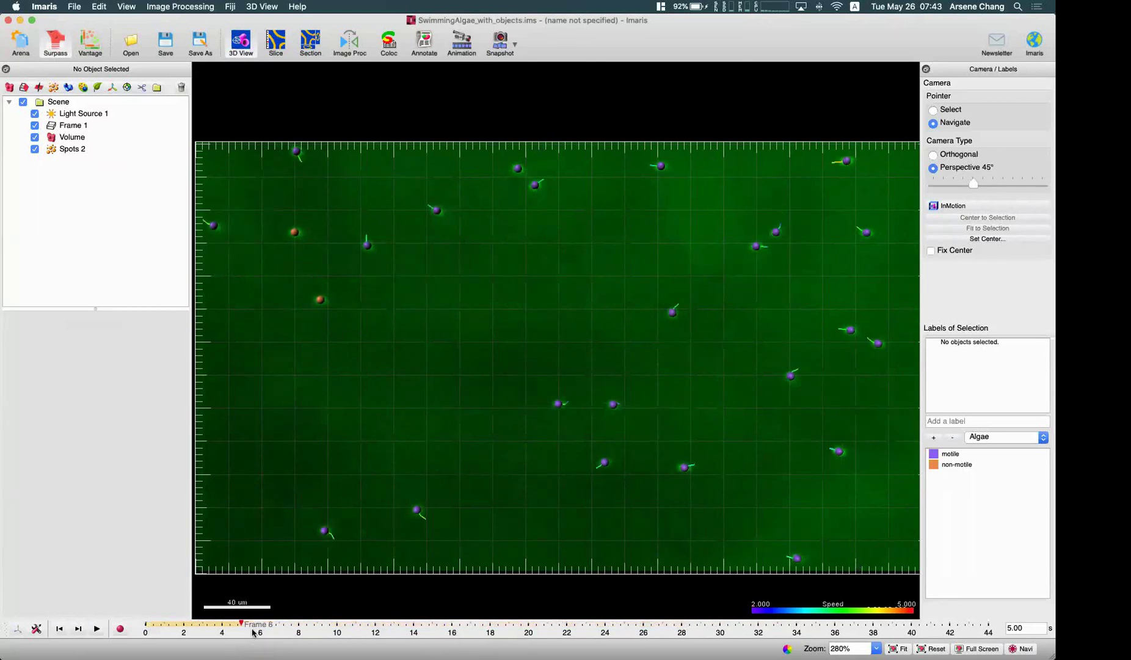
mouse_move(247, 626)
left_mouse_down()
mouse_move(581, 625)
mouse_move(250, 625)
mouse_move(261, 626)
left_mouse_up()
mouse_move(330, 624)
left_mouse_down()
mouse_move(465, 625)
mouse_move(279, 626)
mouse_move(721, 595)
mouse_move(376, 599)
mouse_move(886, 593)
mouse_move(279, 625)
left_mouse_up()
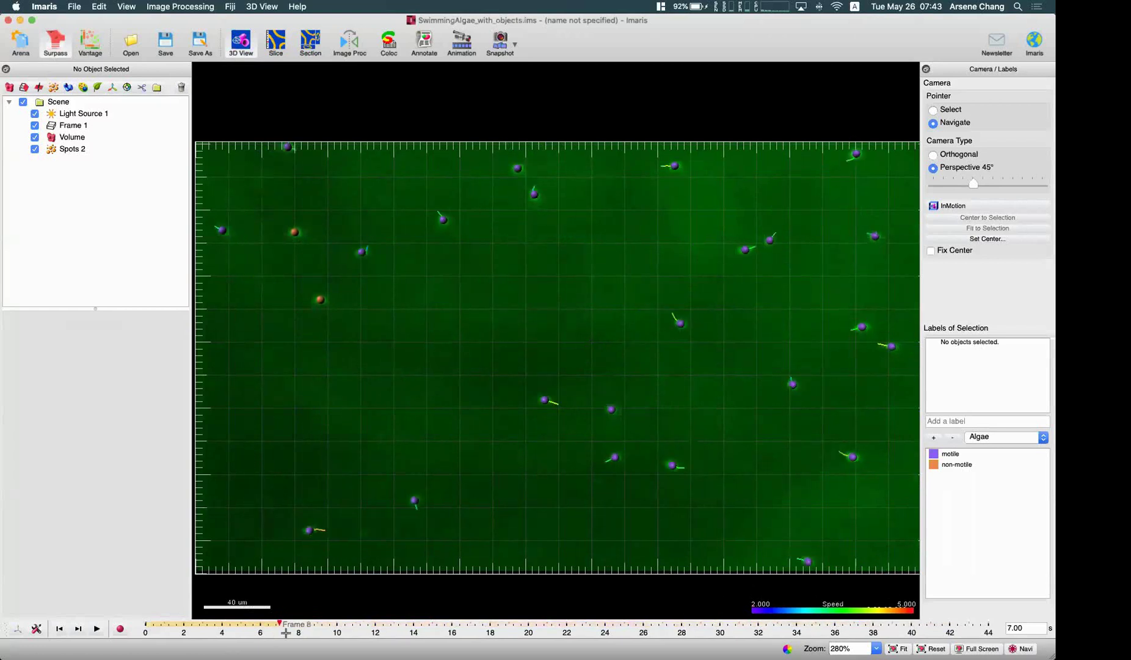
- Select the two non-motile algae of Spots 2 together for track editing
key("Escape")
left_click(294, 233)
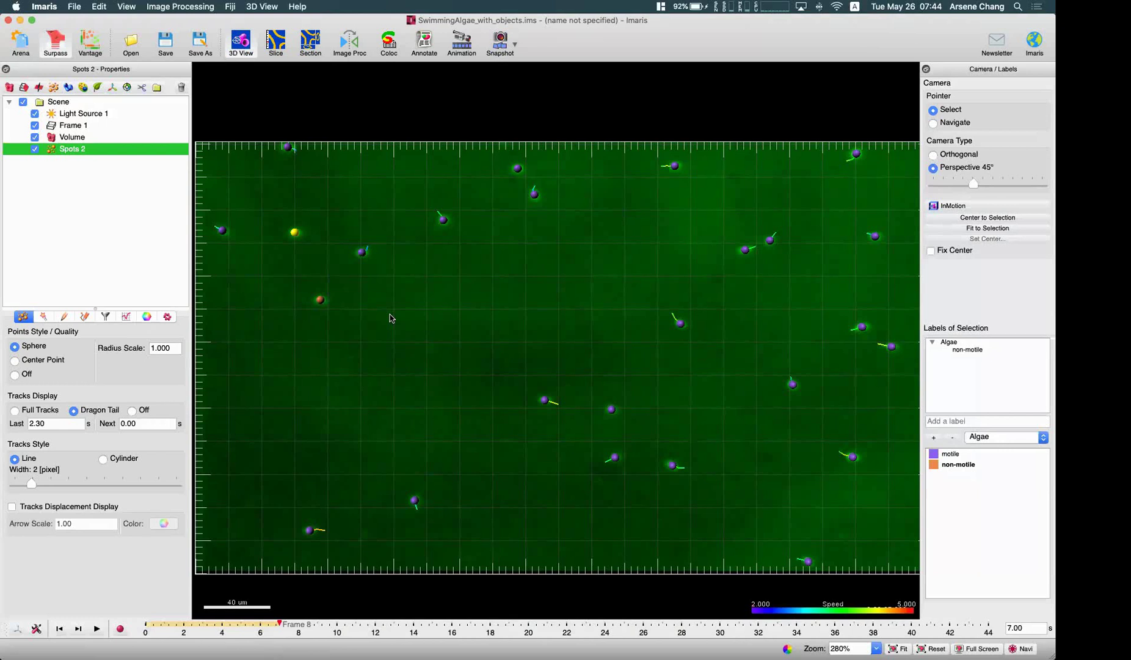
left_click(321, 300)
left_click(86, 316)
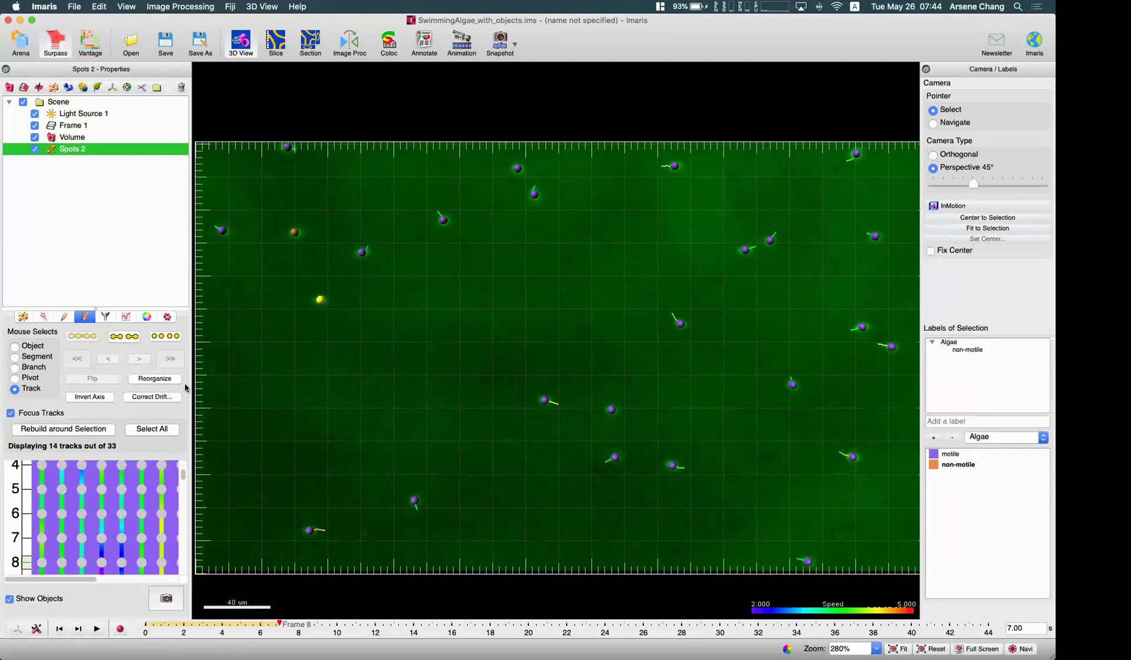
left_click(294, 234)
- Start drift correction on the two selected tracks and go through the four object options, choosing Correct image and all objects
left_click(175, 398)
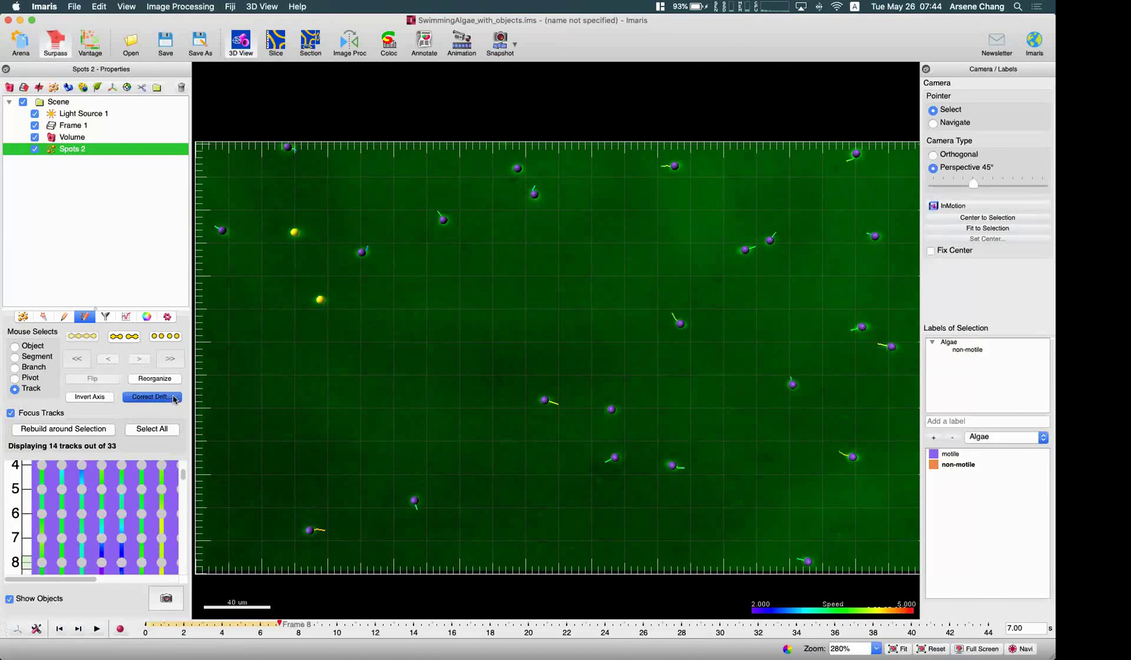
left_click_drag(499, 237, 537, 223)
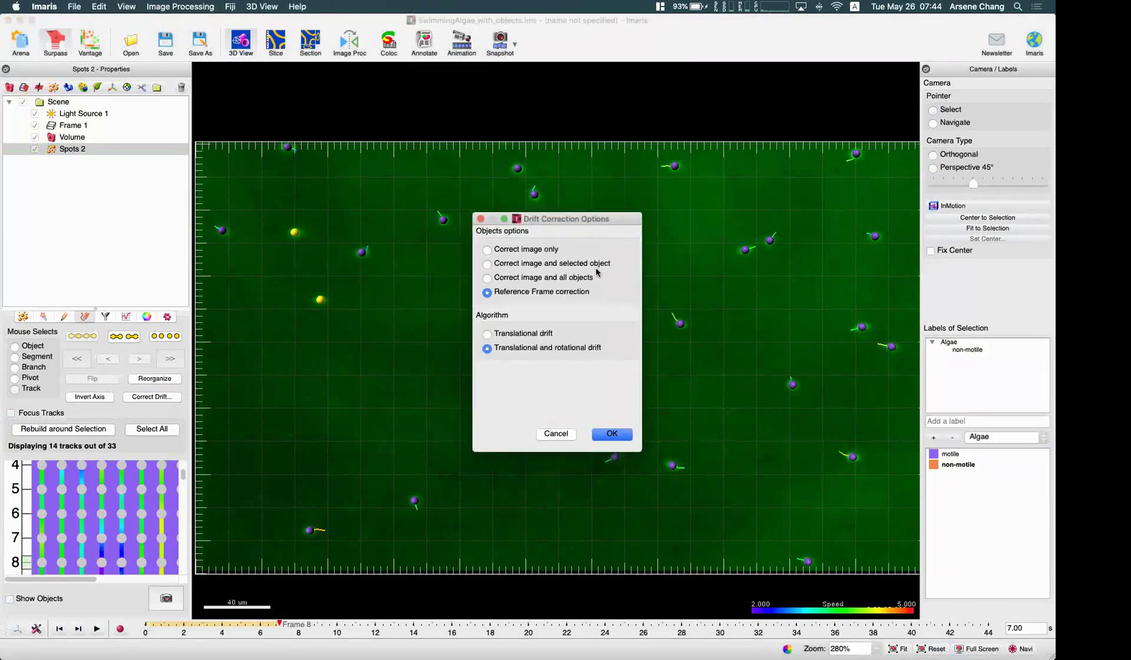
left_click(548, 280)
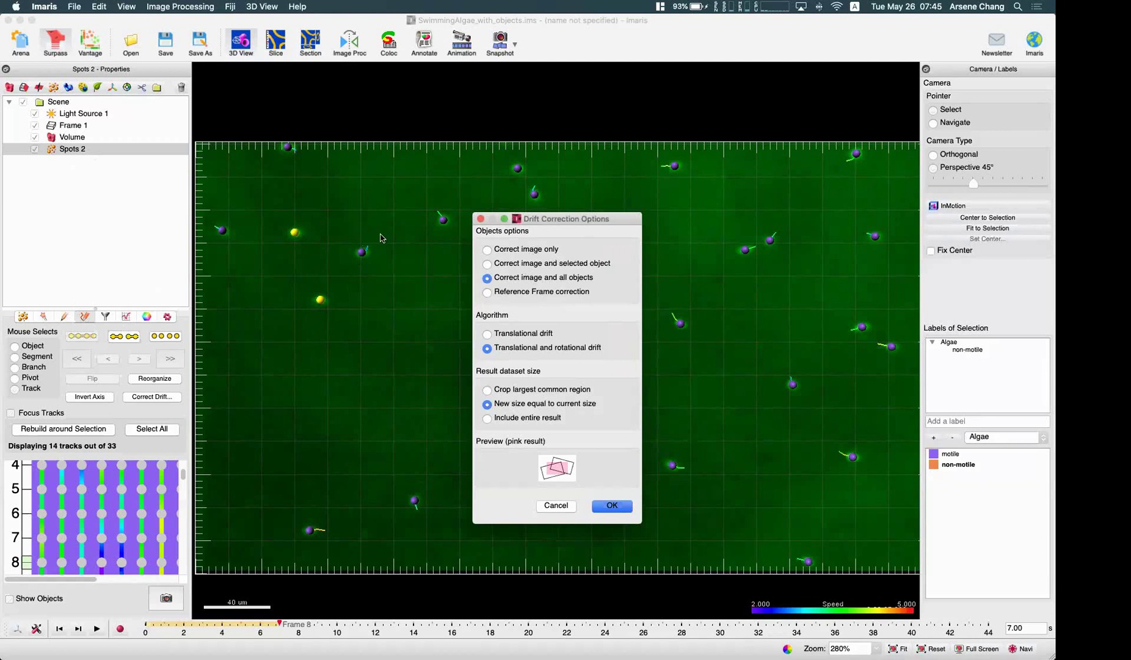
left_click(531, 251)
left_click(534, 264)
left_click(518, 279)
left_click(563, 295)
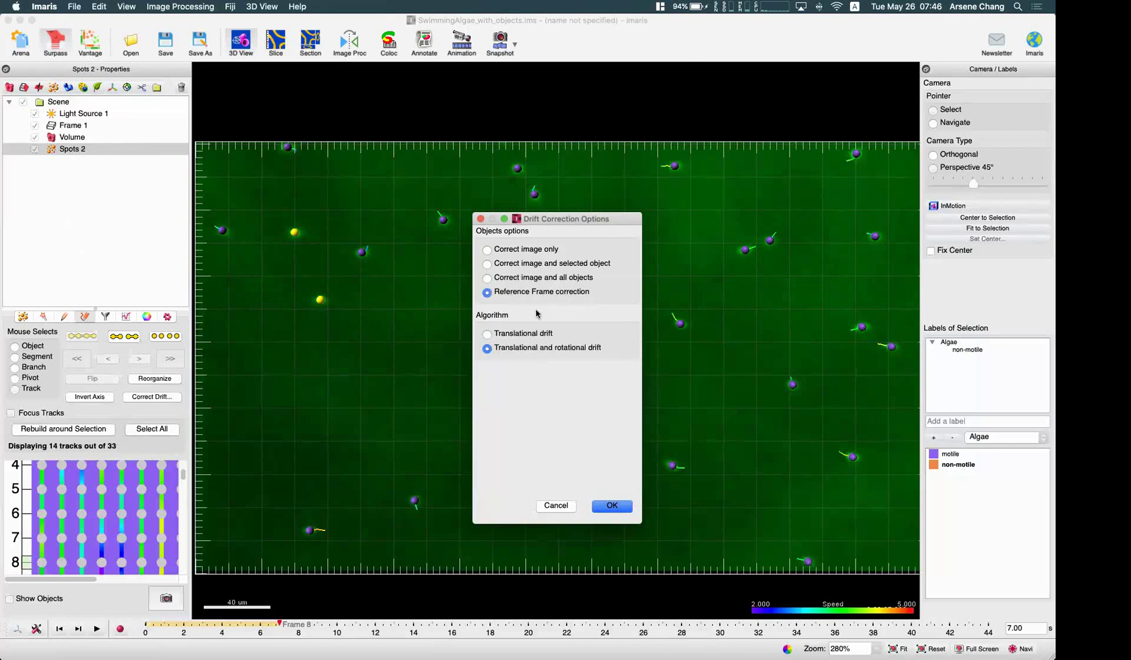
left_click(547, 278)
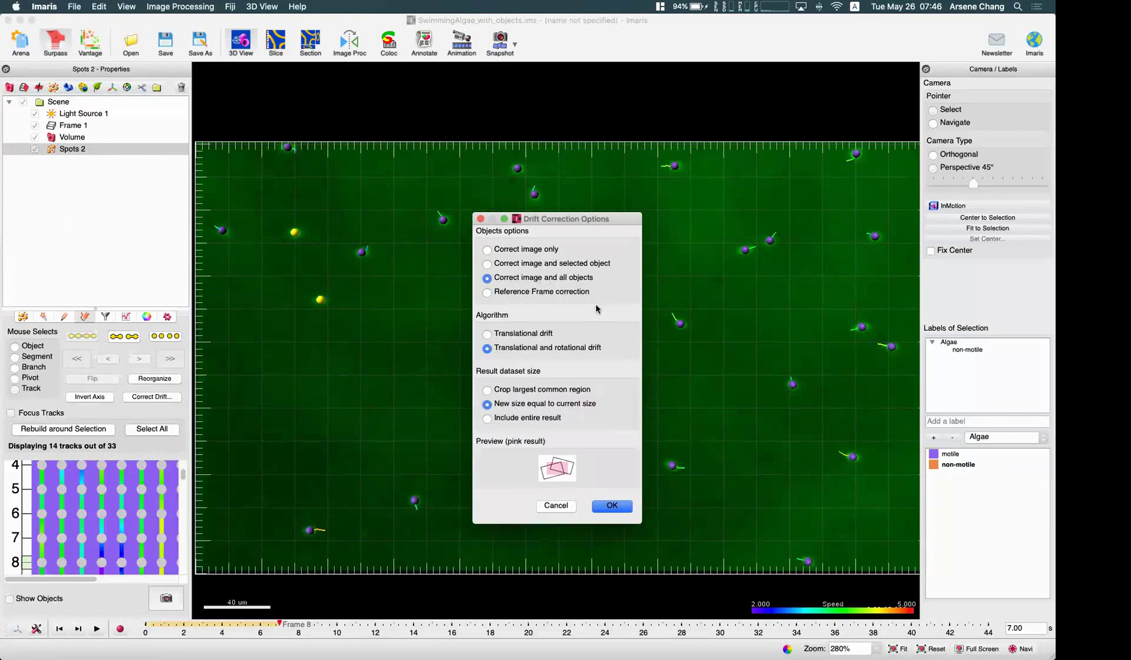
- Compare correcting the image with the selected object against correcting it with all objects, keeping Correct image and all objects
left_click(537, 265)
left_click(536, 281)
left_click(527, 265)
left_click(521, 280)
left_click(520, 267)
left_click(524, 280)
- Compare the result dataset sizes, keep New size equal to current size, and apply the translational and rotational drift correction
left_click_drag(571, 218, 597, 185)
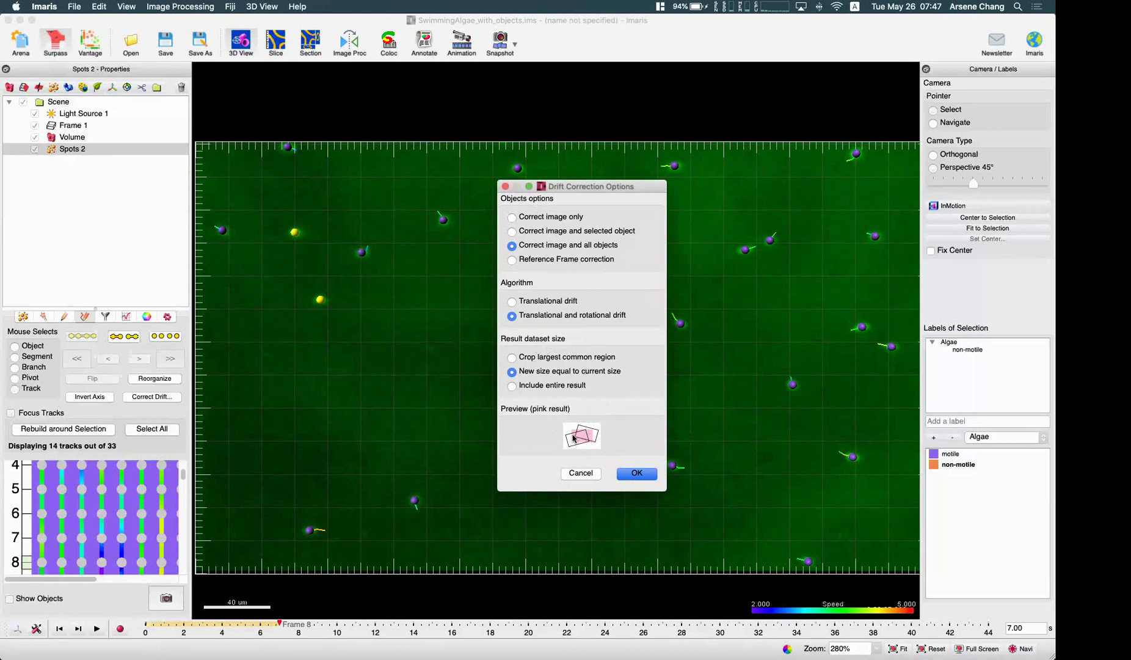
left_click(542, 364)
left_click(540, 373)
left_click(556, 386)
left_click(551, 374)
left_click(554, 386)
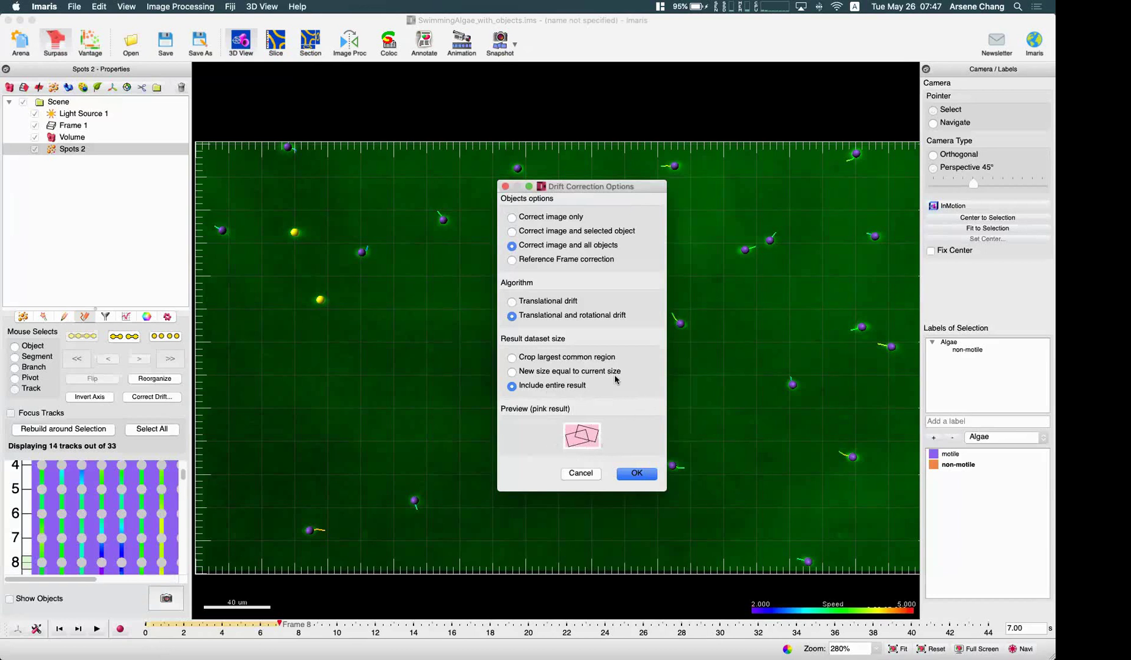
left_click(552, 371)
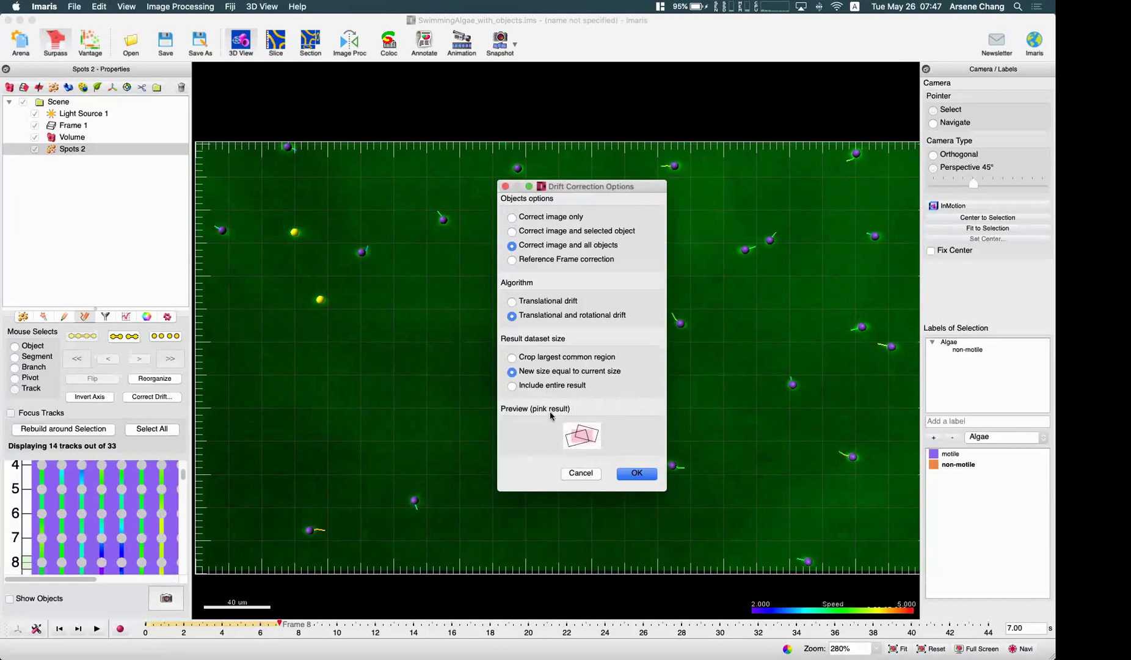
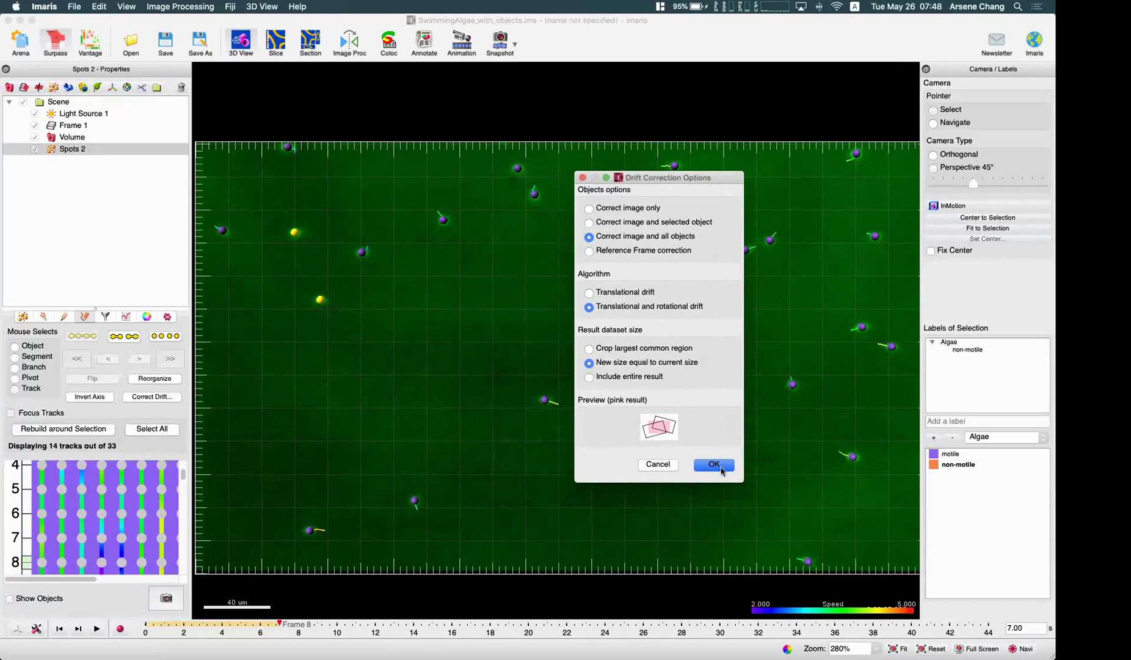
left_click(715, 465)
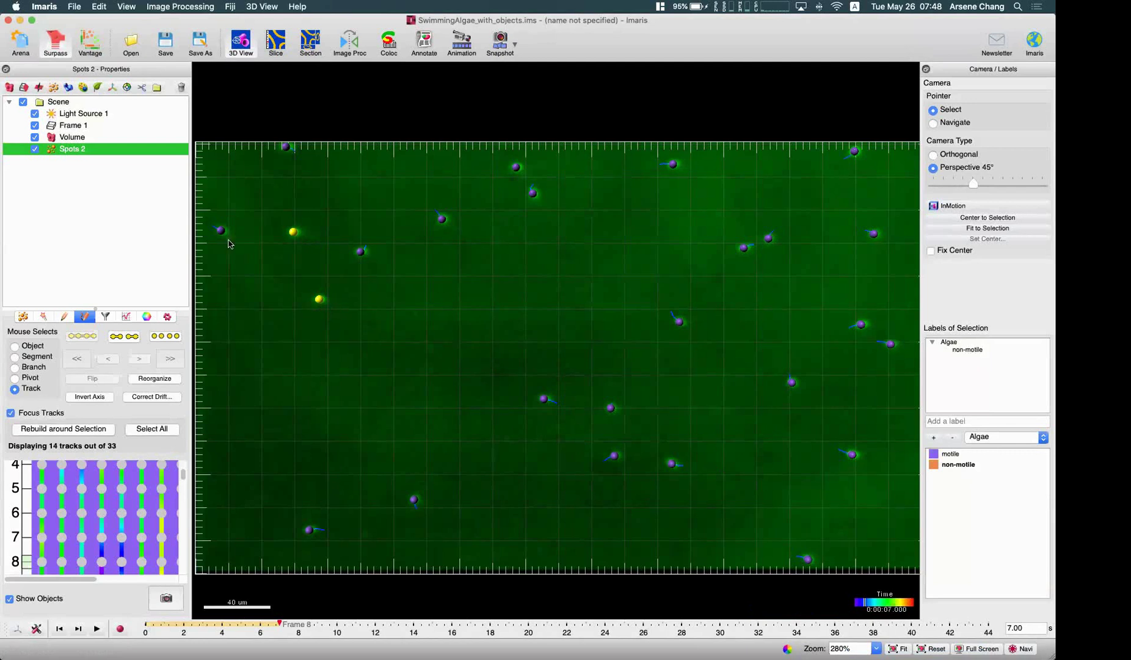
- Undo the drift correction based on the non-motile algae
left_click(97, 7)
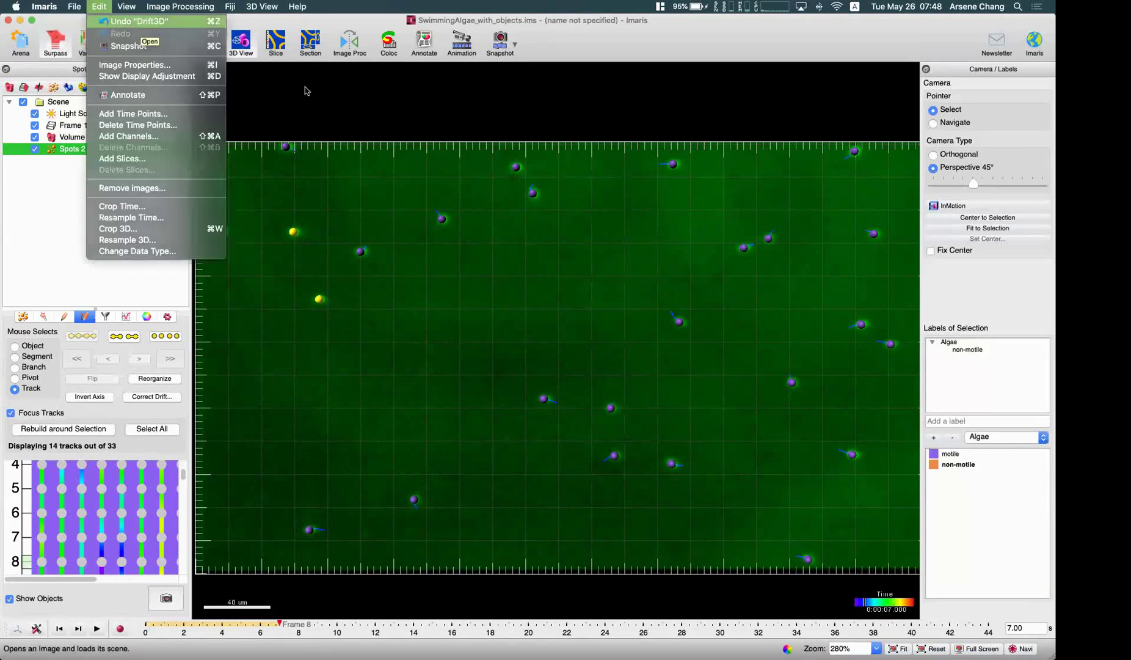
key("super+z")
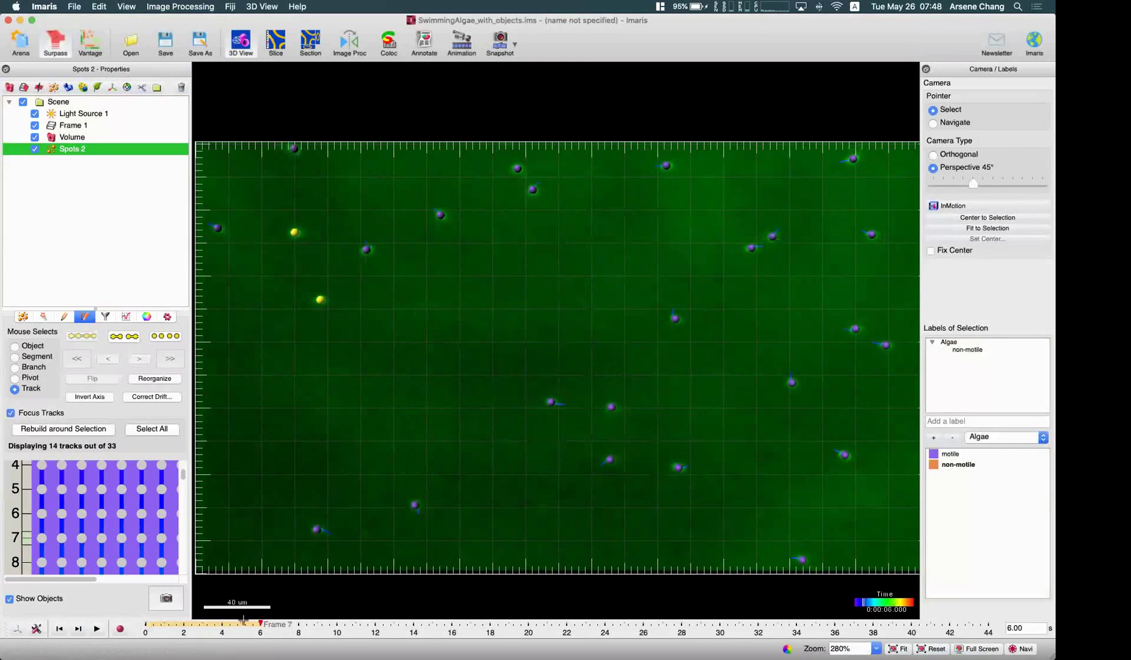
- Select the motile alga nearest the two non-motile ones, follow its movement over time, and return to the first frame
left_click(290, 617)
left_click(353, 257)
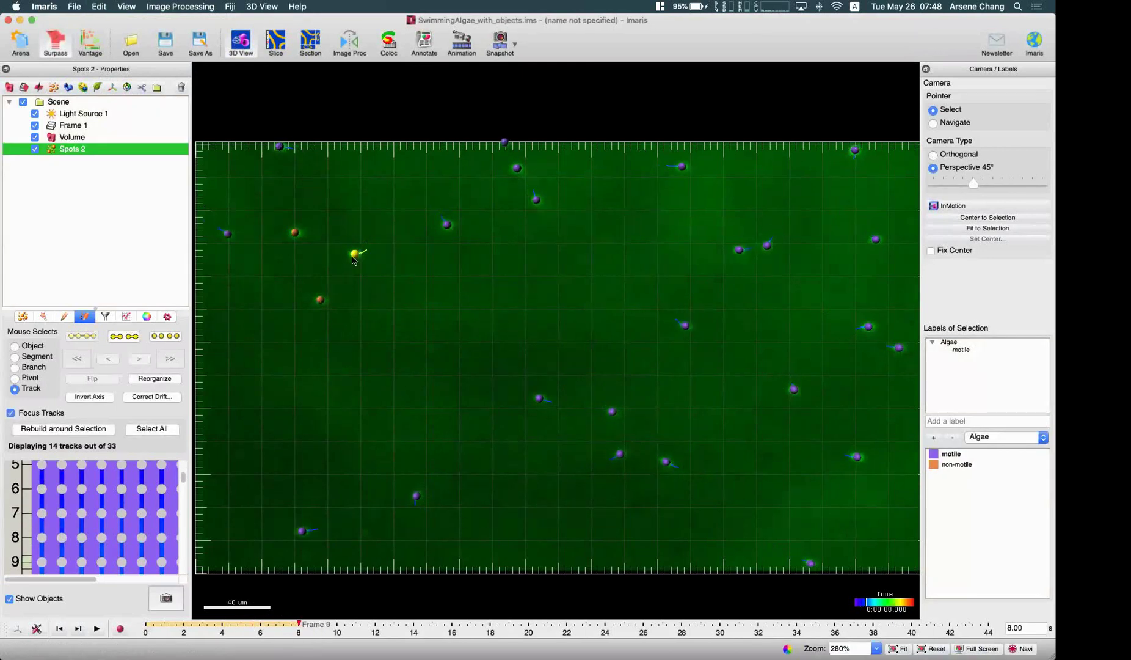
left_click_drag(300, 626, 356, 624)
left_click_drag(507, 625, 146, 624)
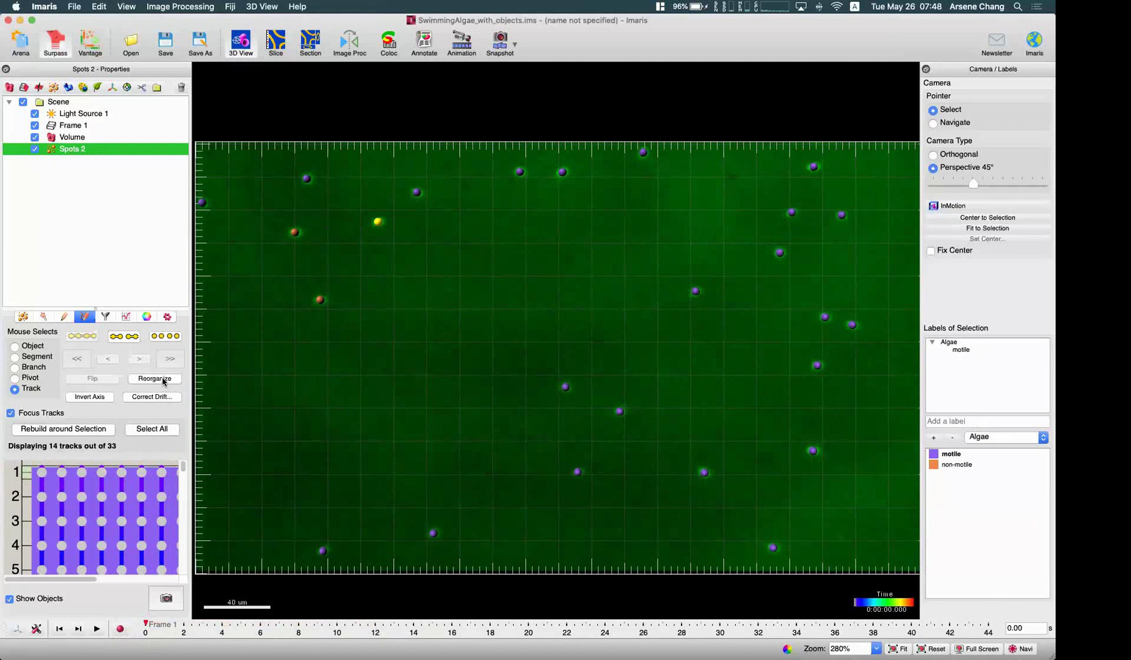
- Correct the drift along the selected motile track using Correct image and all objects with the Translational drift algorithm
left_click(162, 397)
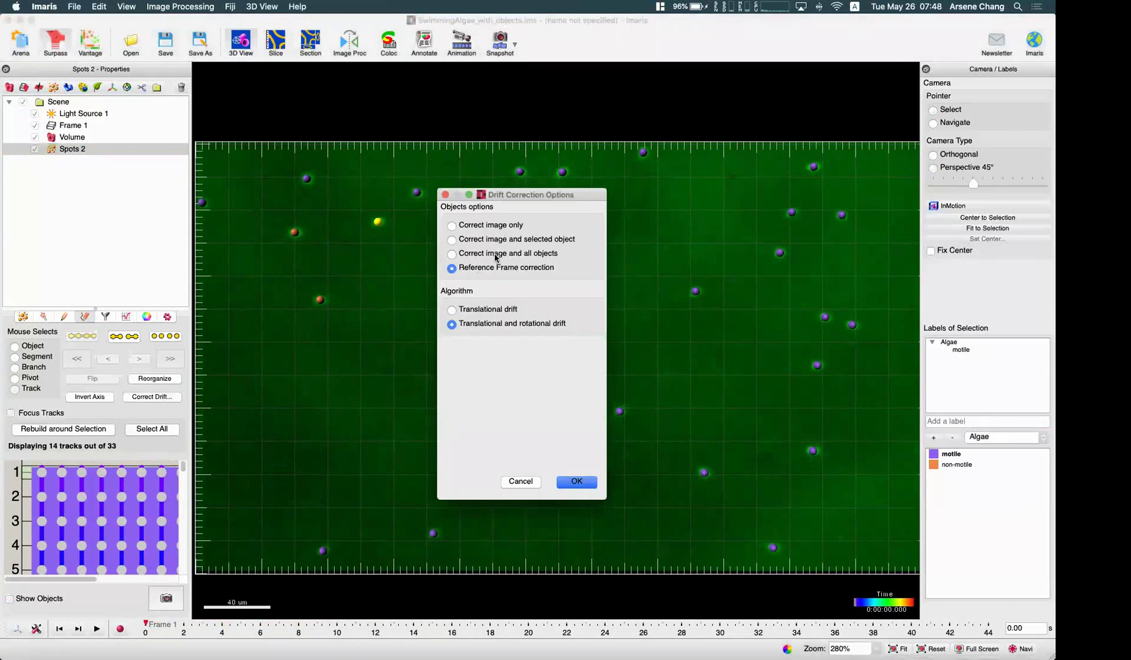
left_click(495, 255)
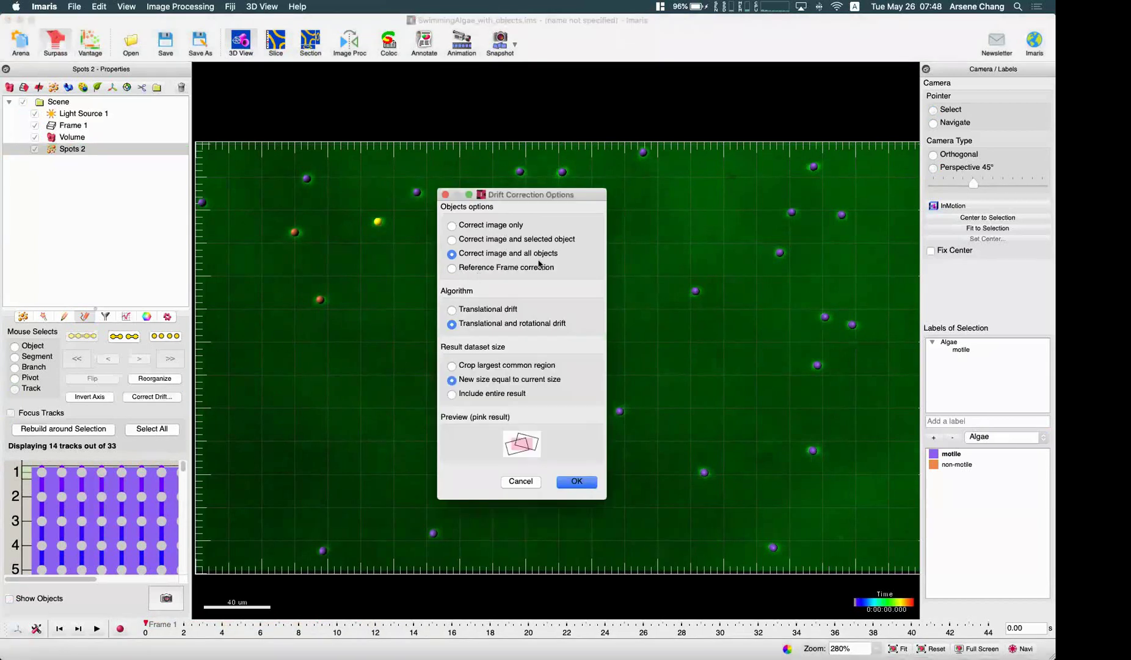
left_click(479, 310)
left_click(575, 483)
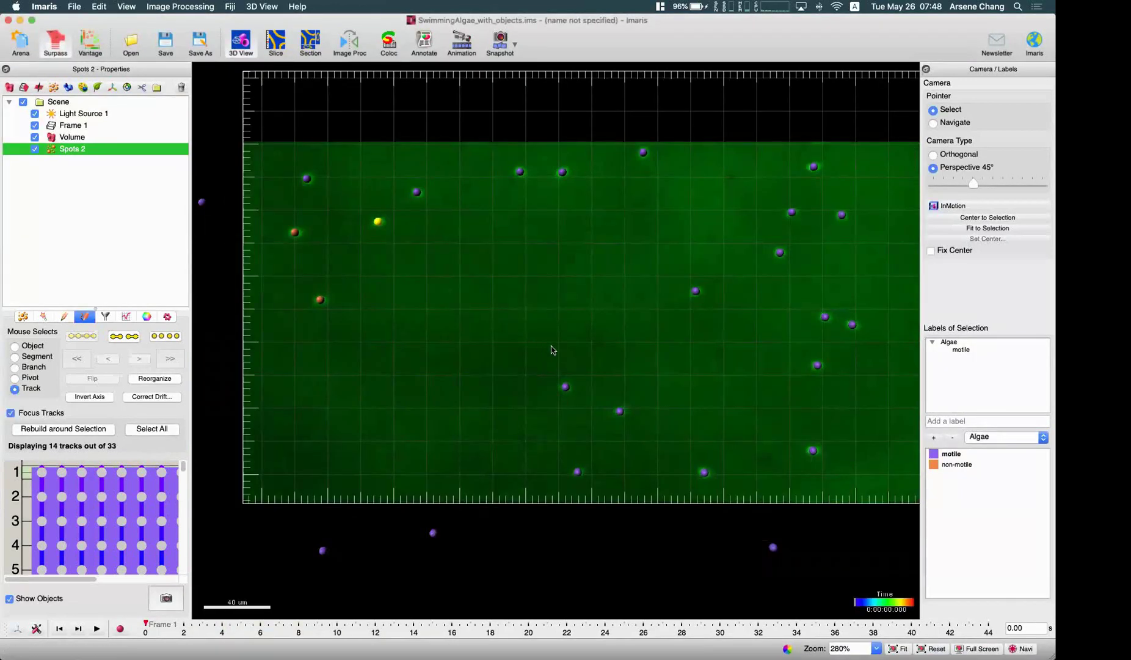
- Review the drift-corrected series at several time points, examining the position of the selected alga relative to the image
key("Escape")
scroll(593, 303, "down", 5)
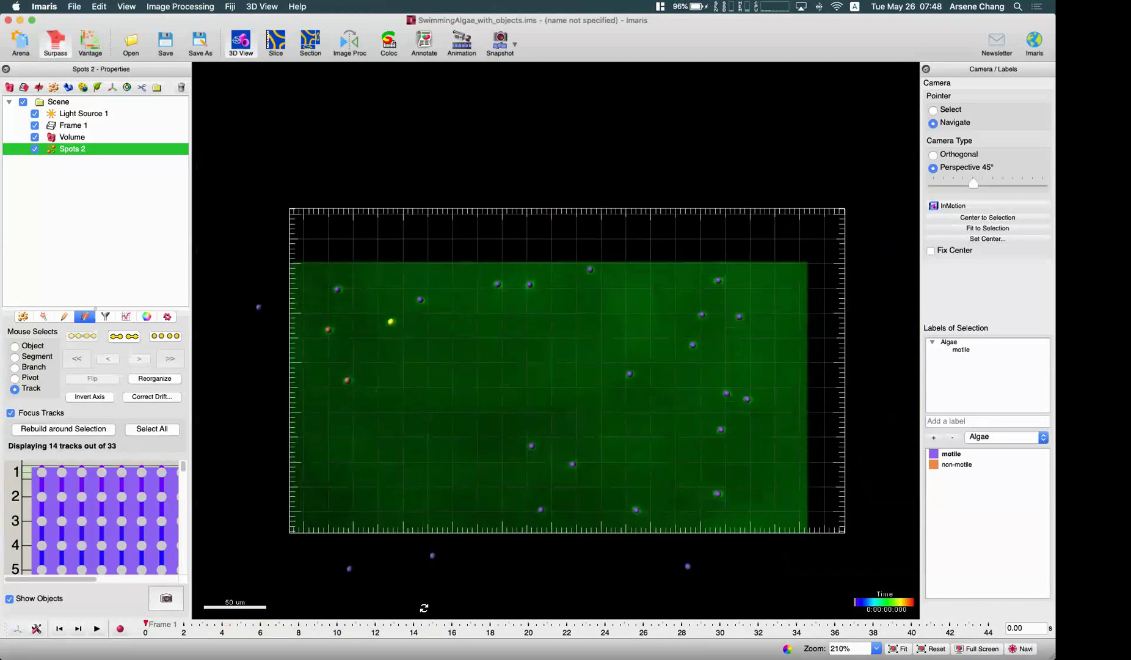
left_click_drag(412, 636, 222, 626)
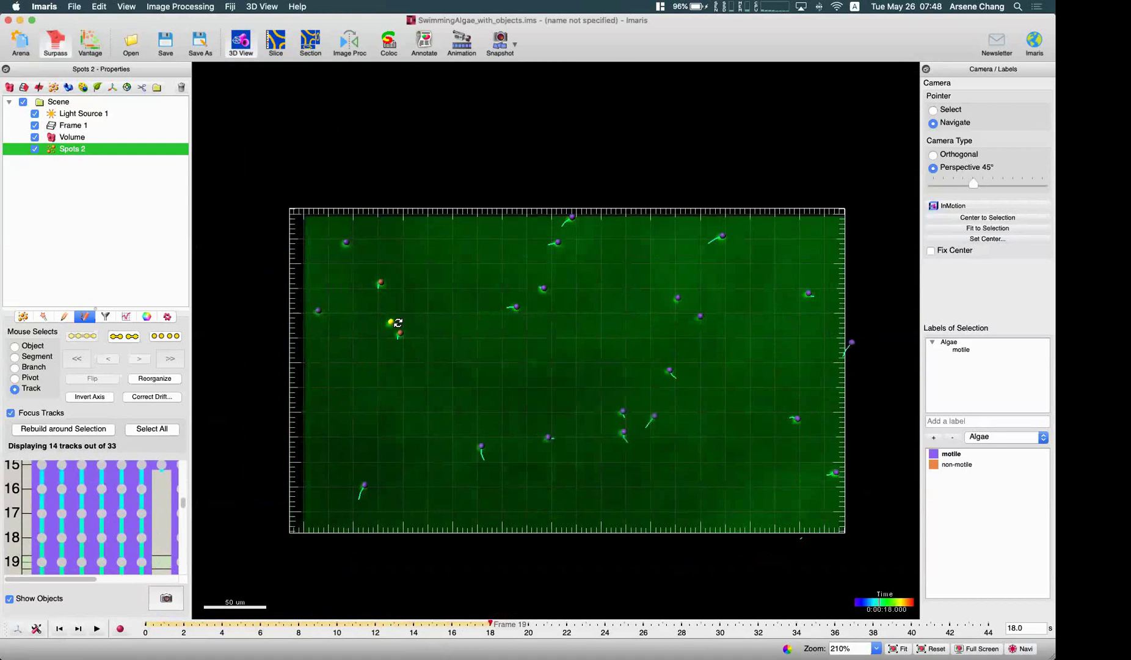
key("Escape")
left_click_drag(492, 624, 200, 630)
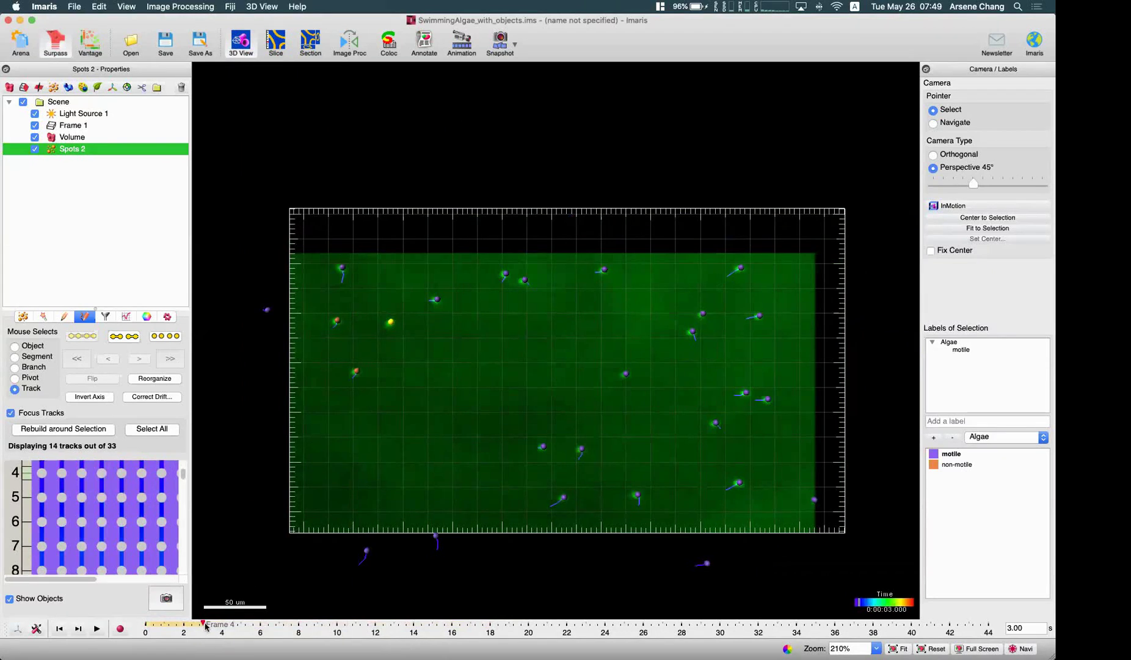
left_click_drag(204, 623, 452, 624)
- Show more of the track graph, check the overall statistics of Spots 2, and return to track editing
scroll(114, 519, "down", 3)
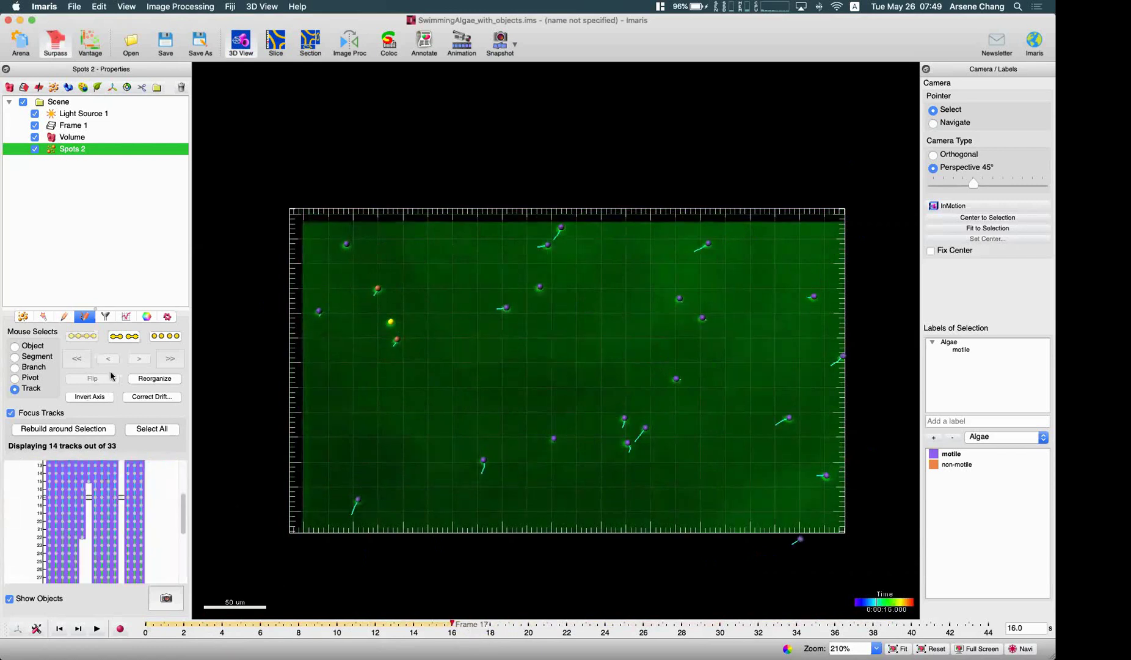
left_click(126, 317)
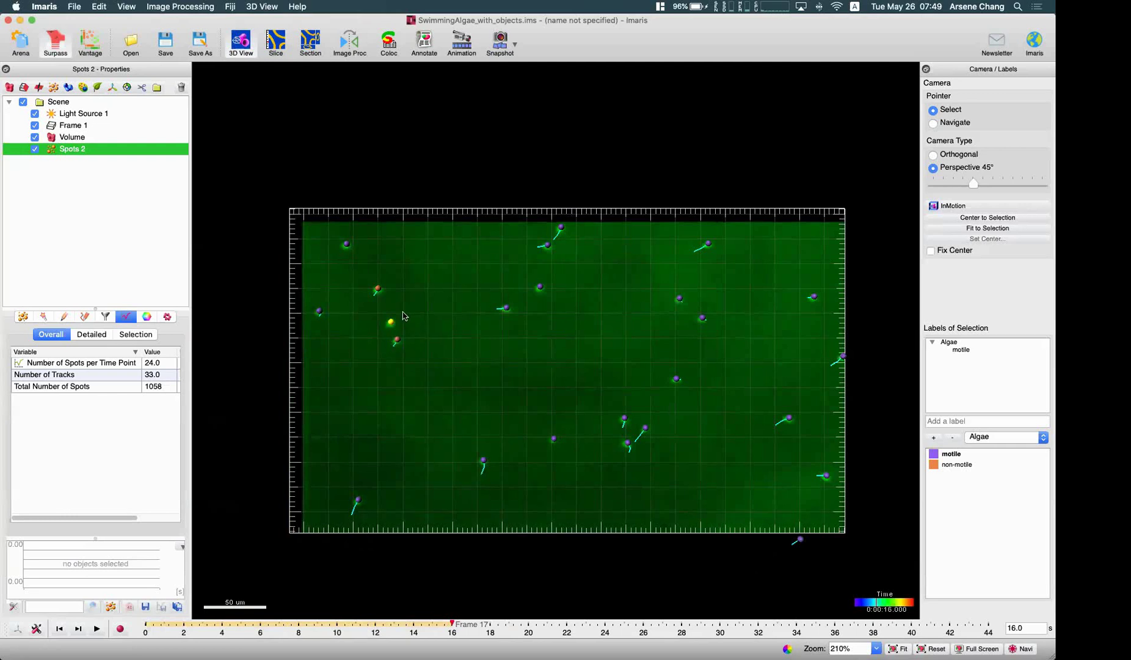
left_click(83, 317)
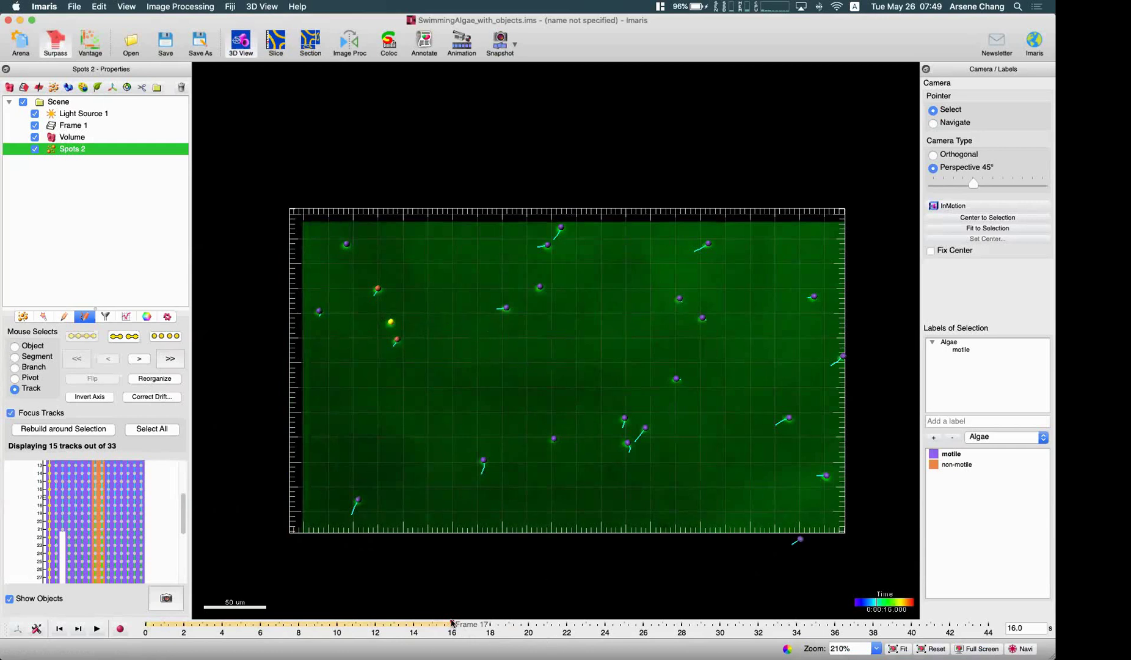
- Clear the track selection and undo the drift correction, restoring the uncorrected image and objects
left_click(263, 340)
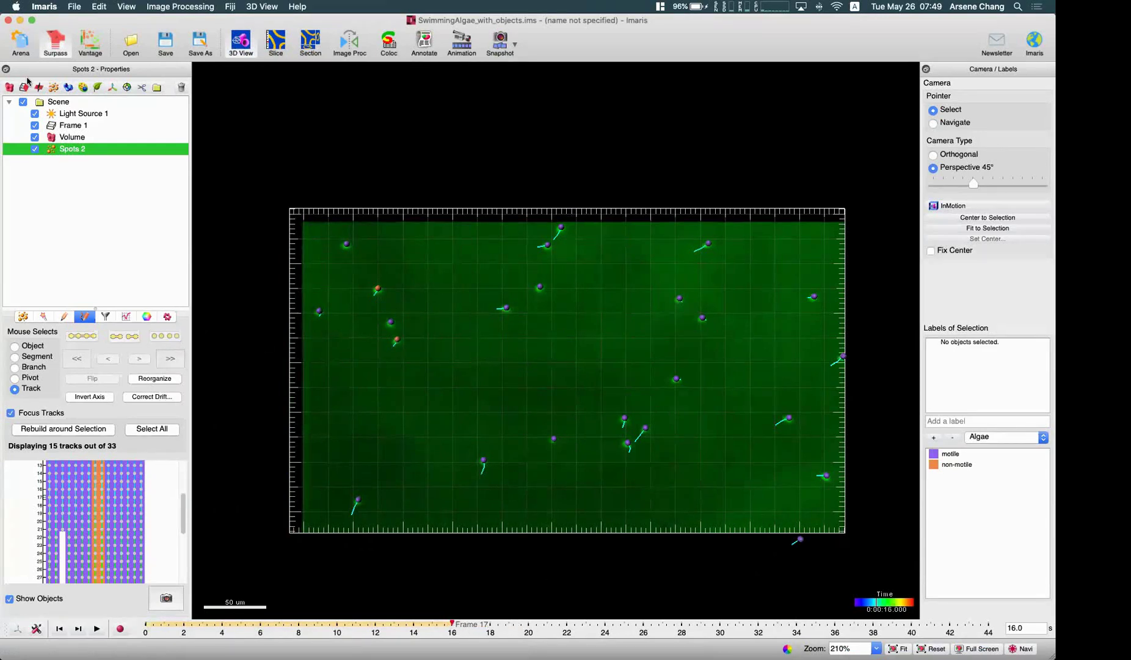
left_click(93, 7)
left_click(126, 152)
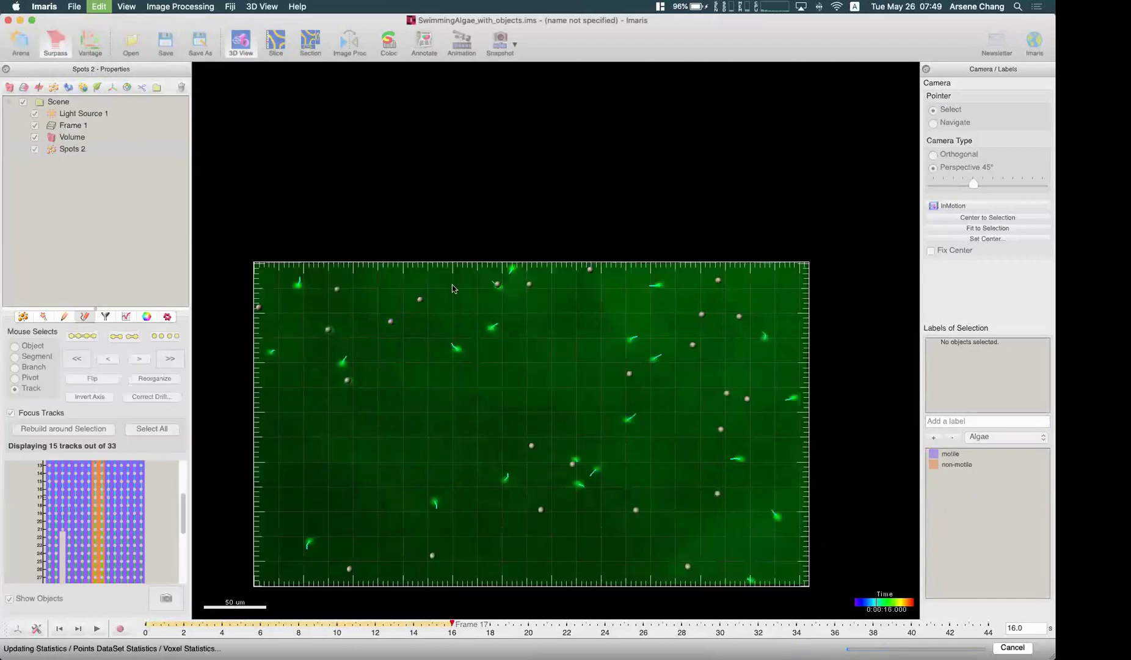
key("Escape")
mouse_move(480, 362)
right_mouse_down()
mouse_move(512, 328)
mouse_move(490, 341)
right_mouse_up()
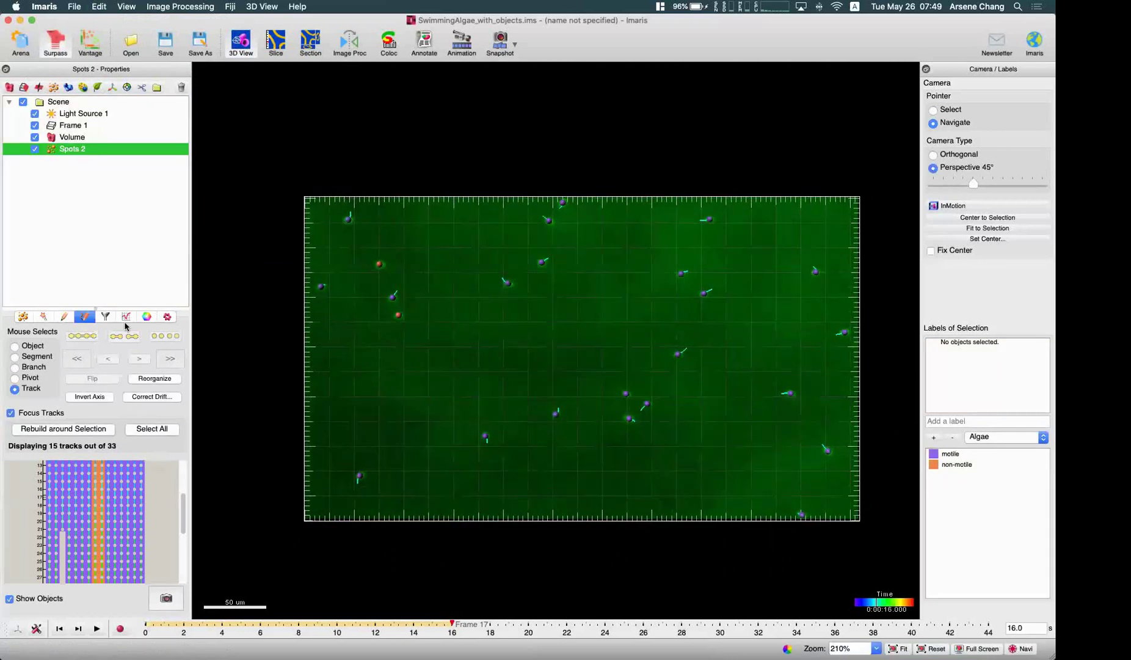
left_click(155, 379)
left_click(163, 398)
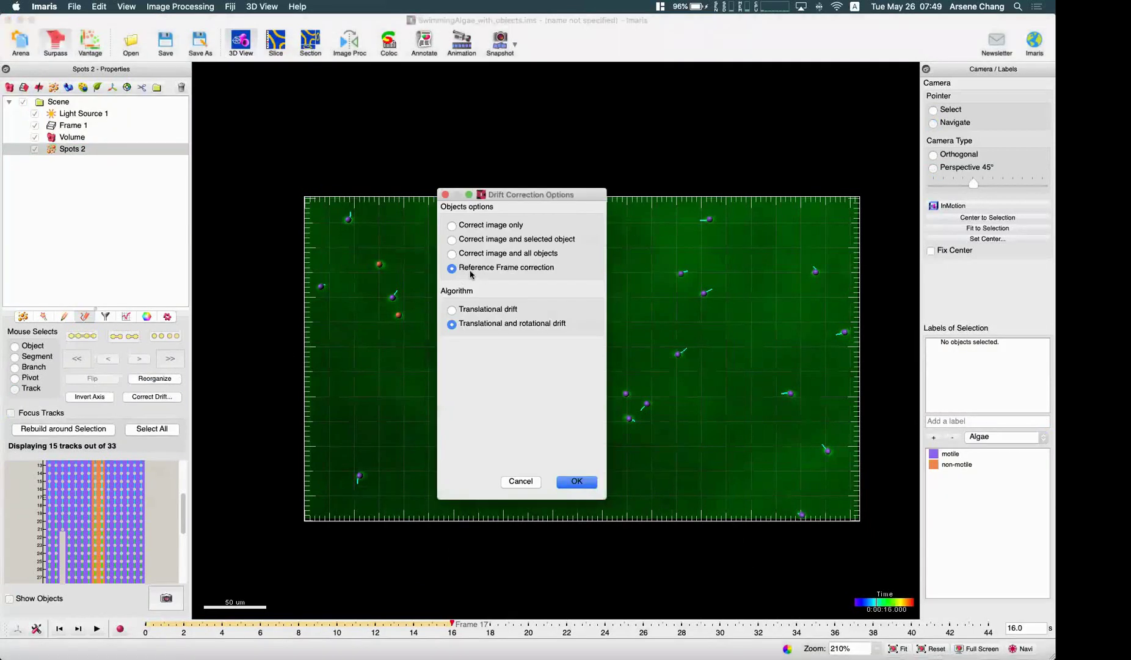
left_click(522, 481)
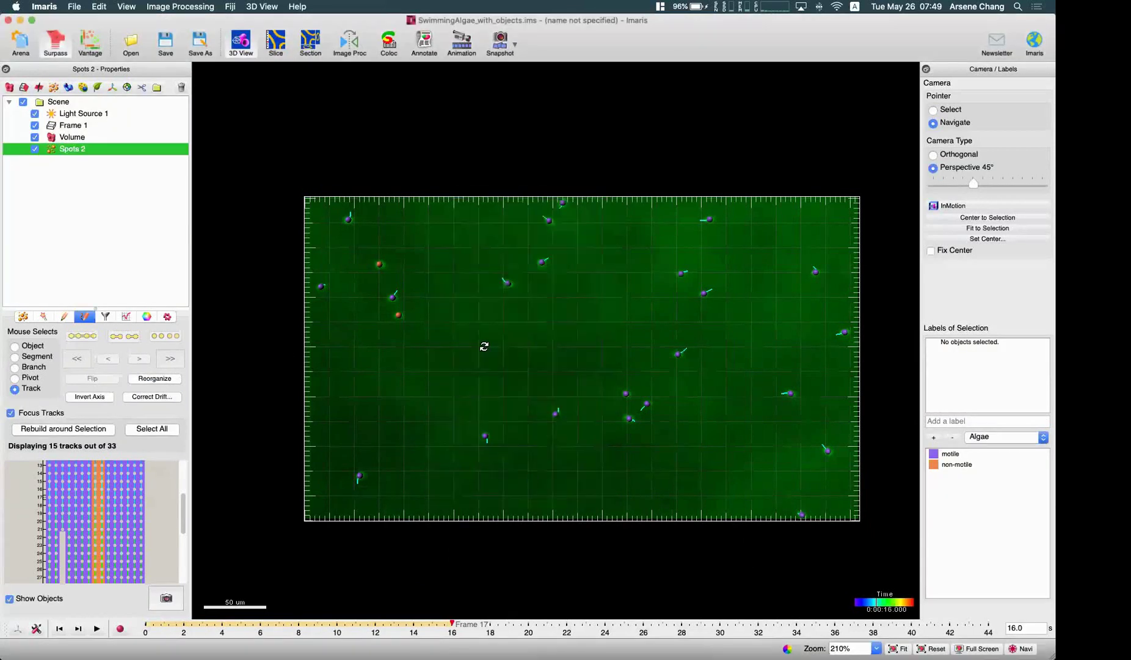
mouse_move(518, 343)
left_mouse_down()
mouse_move(530, 350)
mouse_move(512, 361)
left_mouse_up()
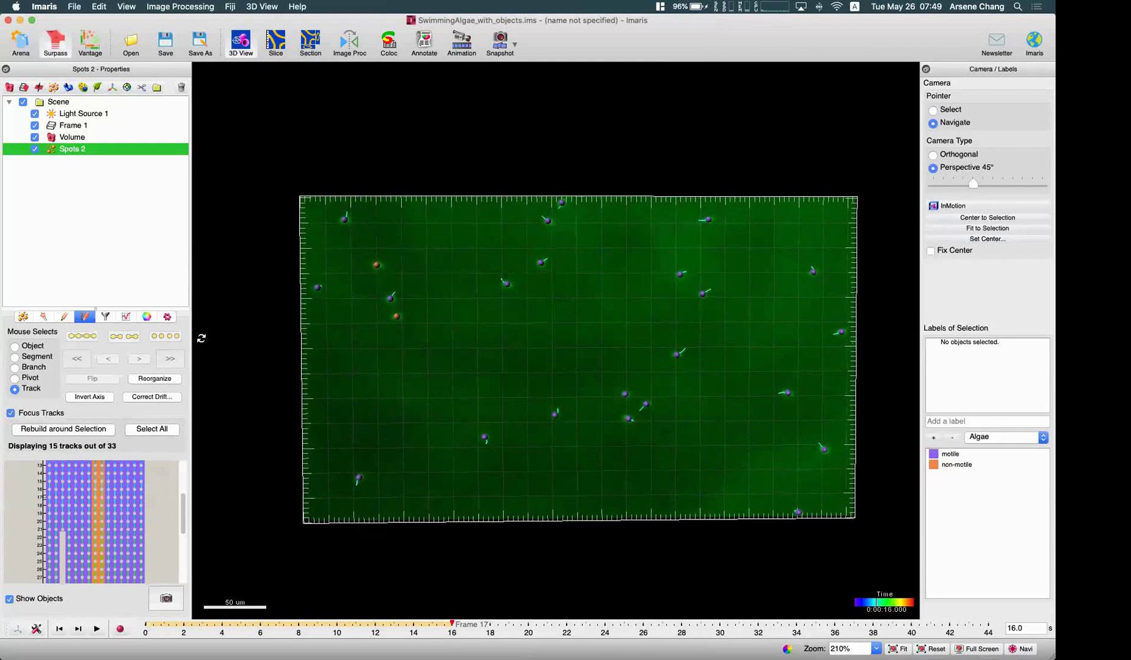
- Select the motile alga track nearest the two non-motile ones and apply Reference Frame correction with the Translational drift algorithm
key("Escape")
left_click(391, 299)
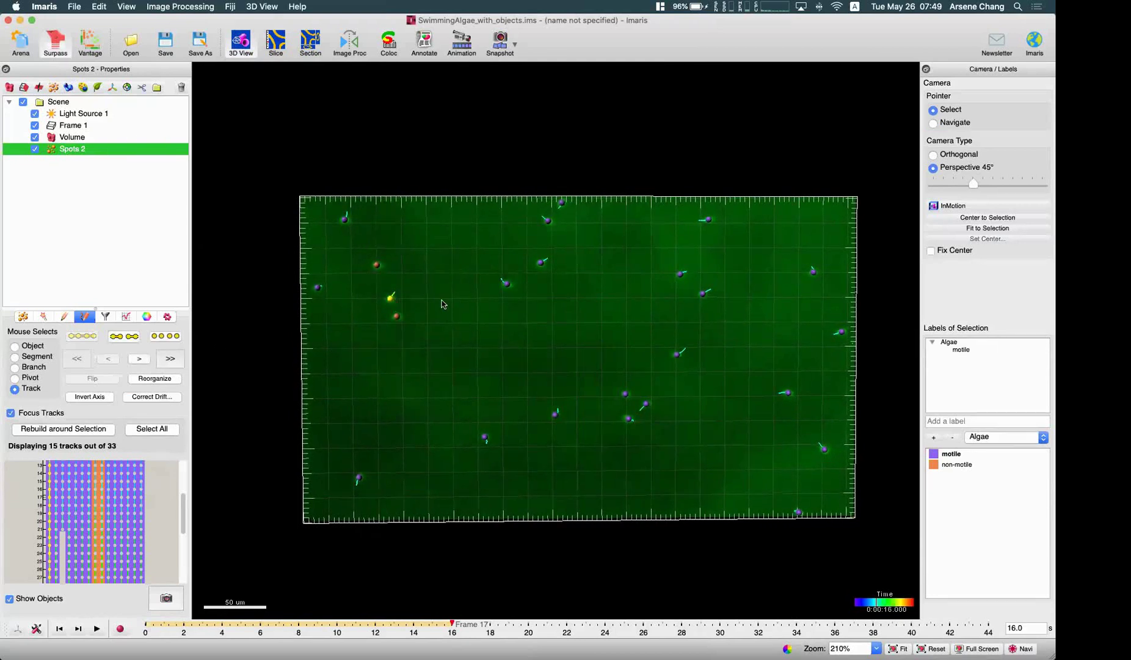
left_click(160, 397)
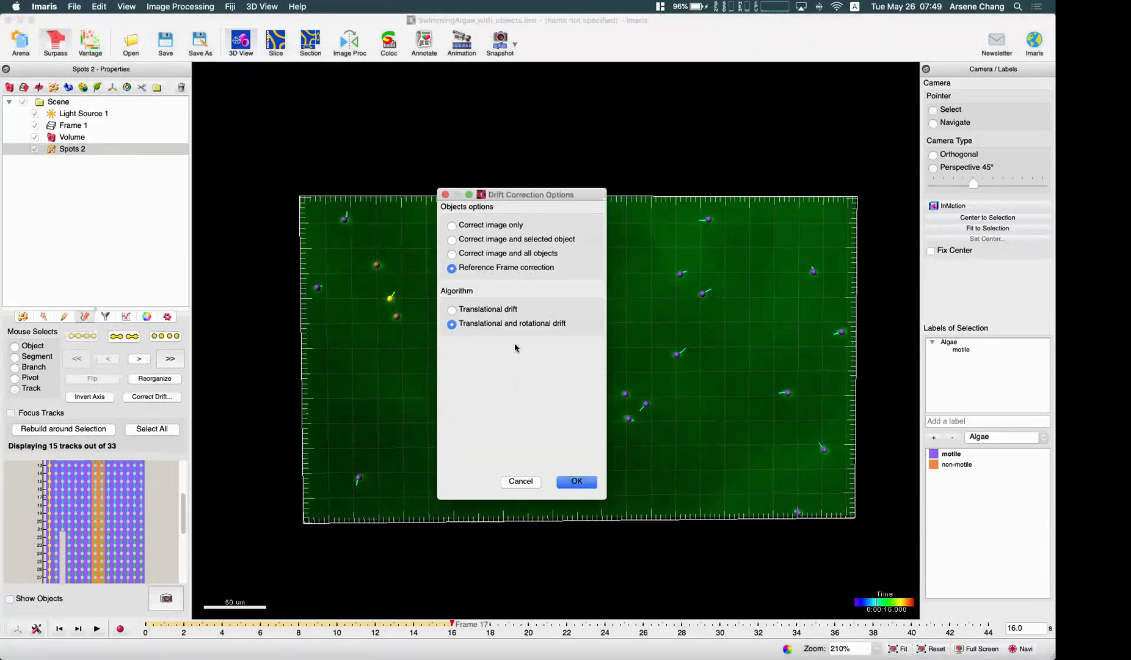
left_click(502, 311)
left_click(575, 481)
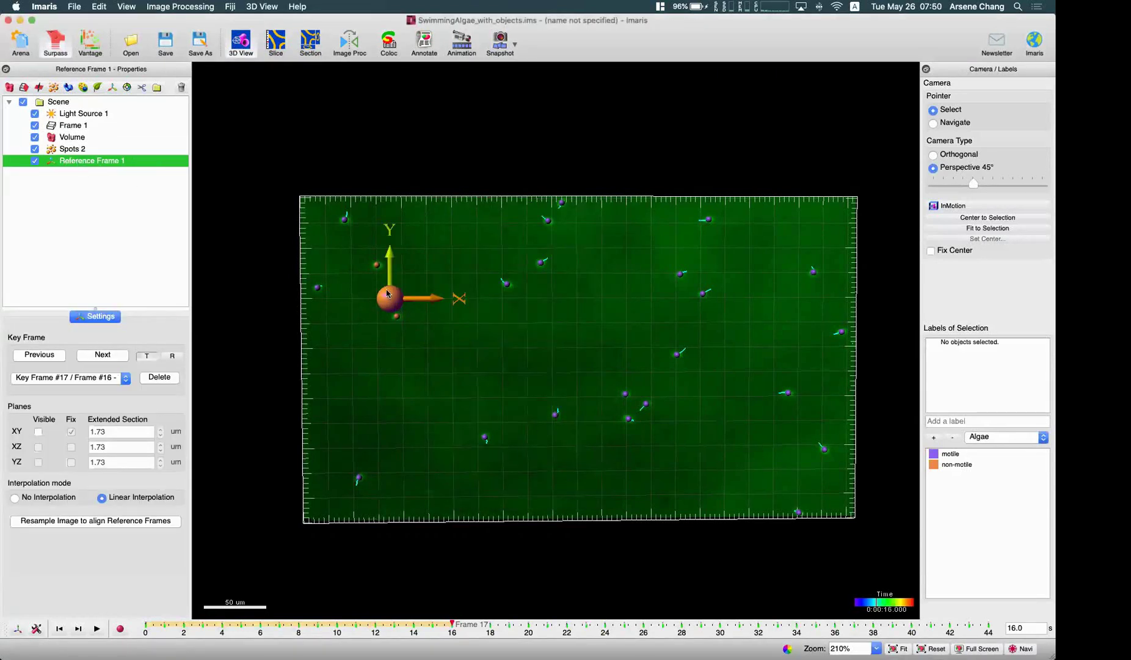
- Review how the reference frame follows the motile alga over the time series, and return to the first frame
left_click_drag(454, 623, 888, 599)
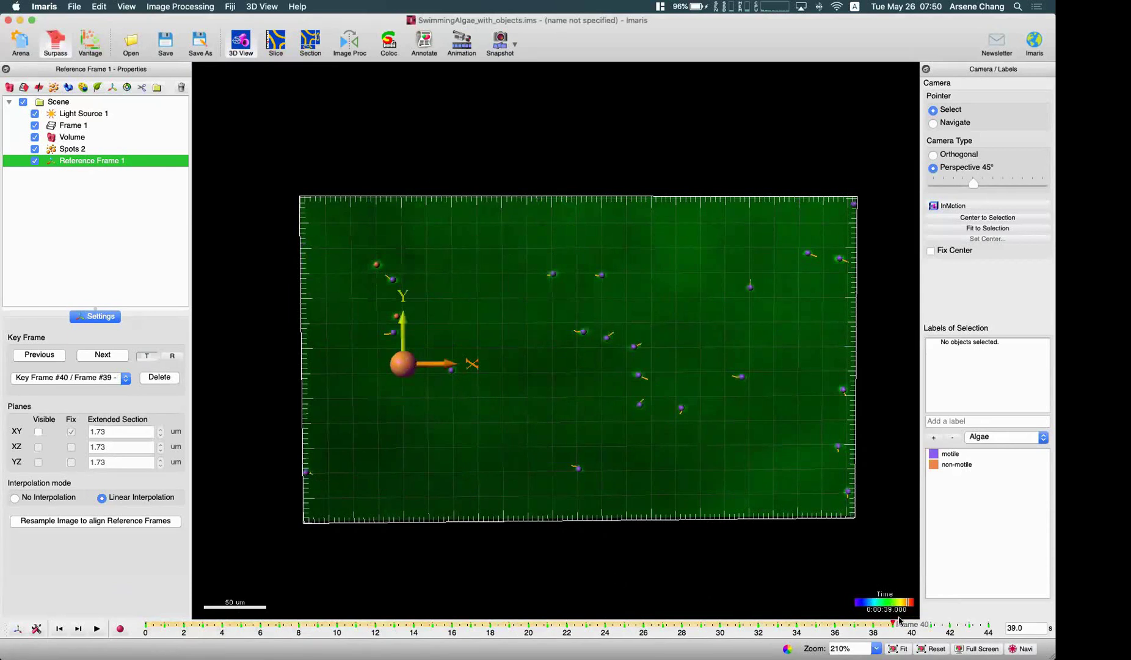
left_click_drag(895, 623, 490, 623)
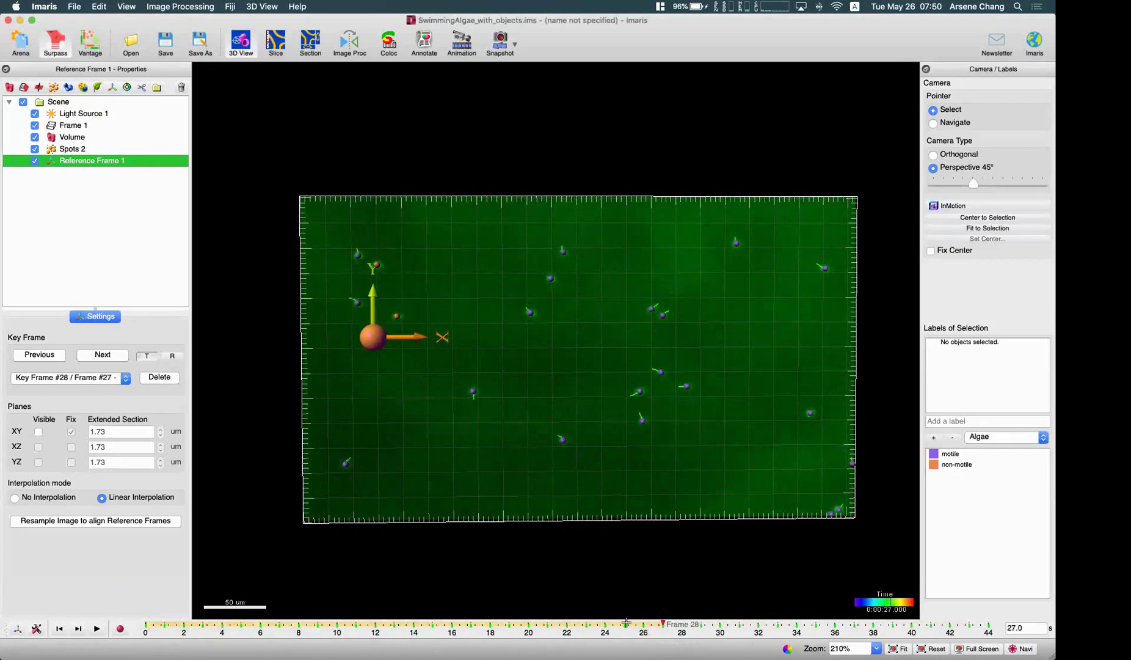
left_click(347, 625)
left_click_drag(347, 624, 164, 625)
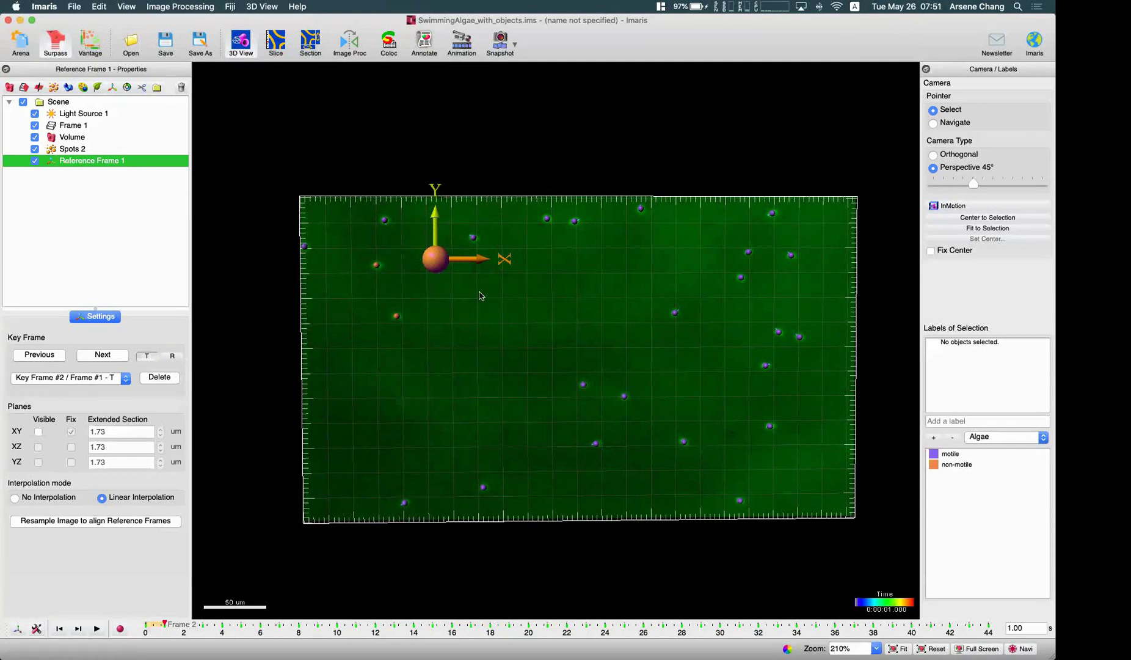
left_click(19, 629)
left_click(18, 629)
mouse_move(166, 623)
left_mouse_down()
mouse_move(477, 623)
mouse_move(146, 623)
left_mouse_up()
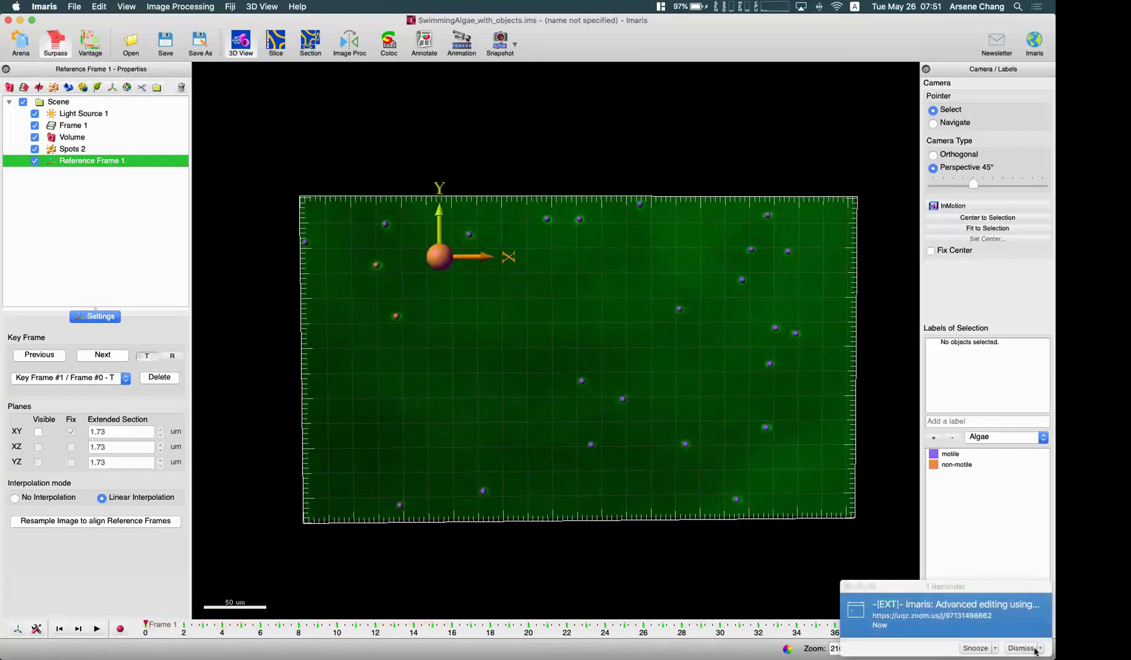
- Dismiss the calendar reminder, play part of the series in default coordinates, and return to the first frame
left_click(990, 615)
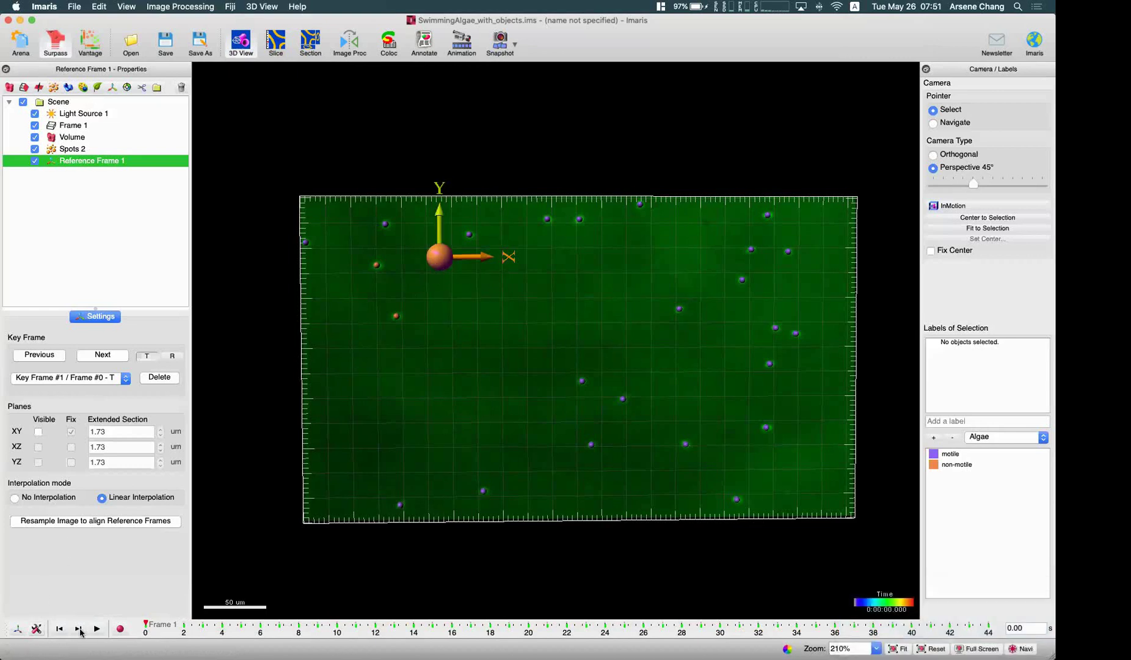
left_click(95, 630)
left_click(95, 630)
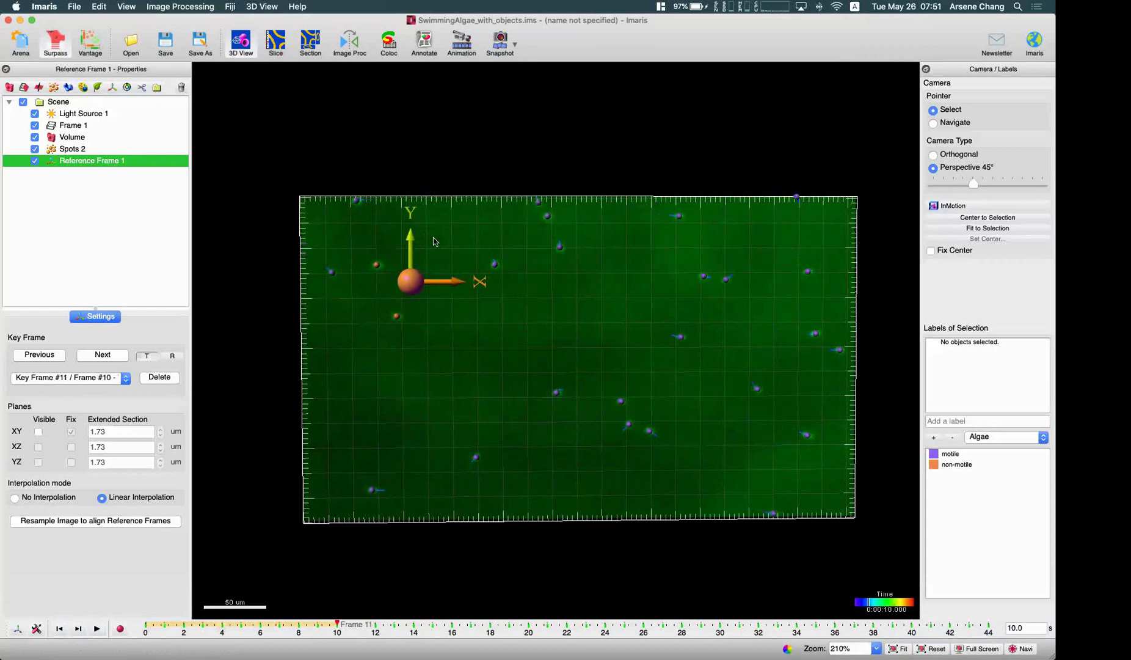
left_click(148, 625)
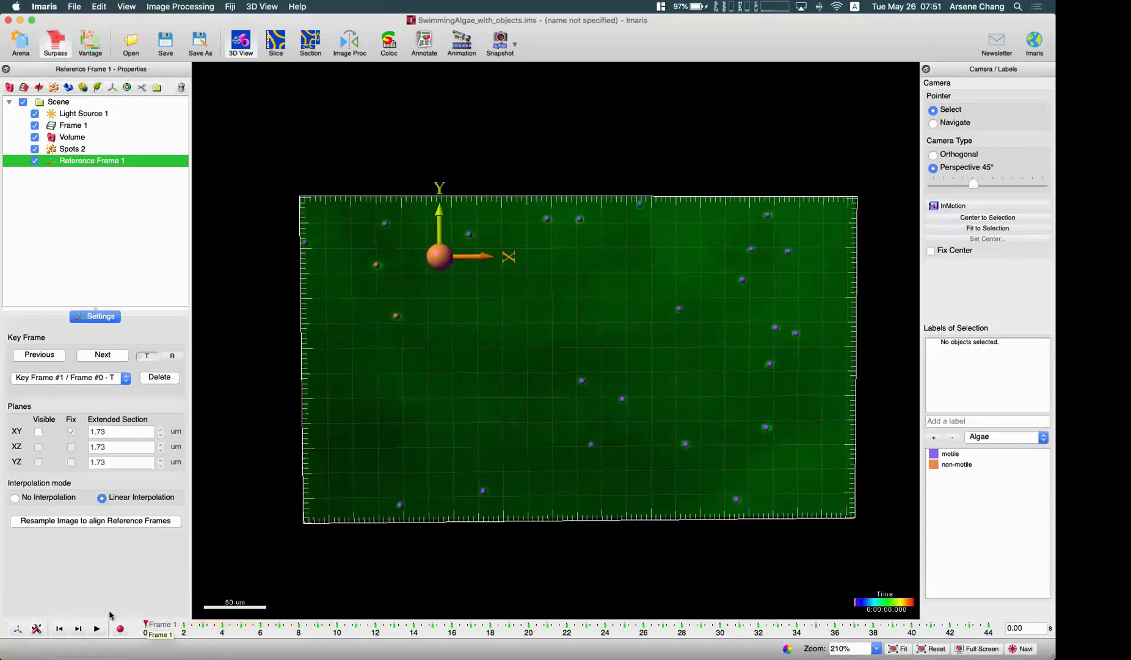
- Enable the Reference Frames play mode and play part of the series with the reference frame held in place
left_click(18, 629)
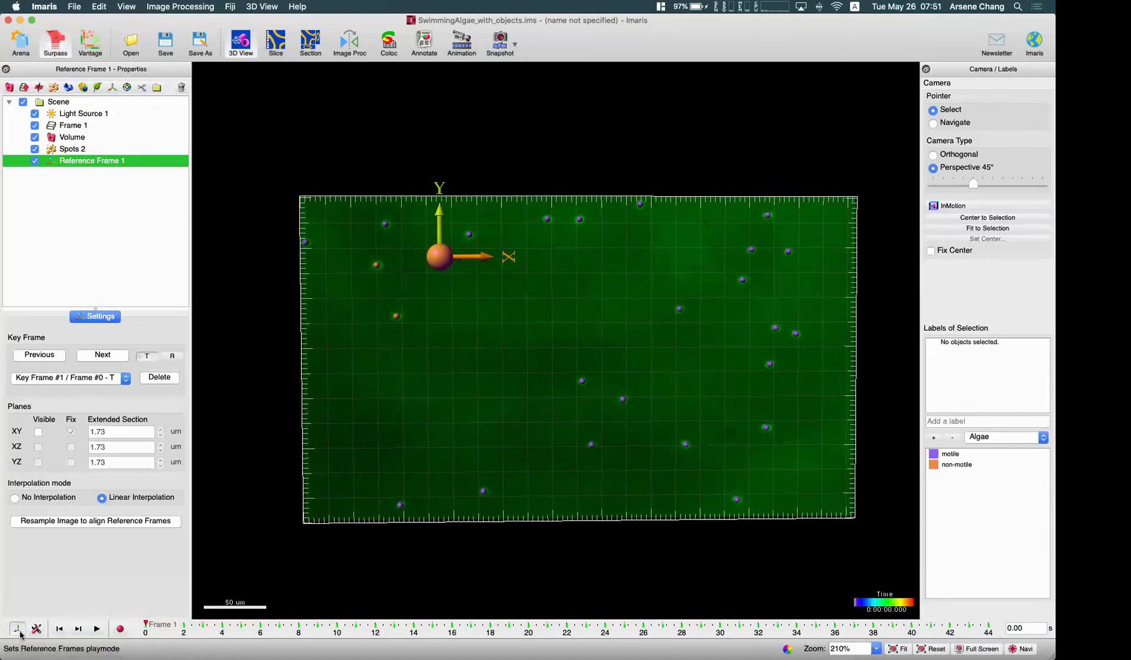
left_click(96, 629)
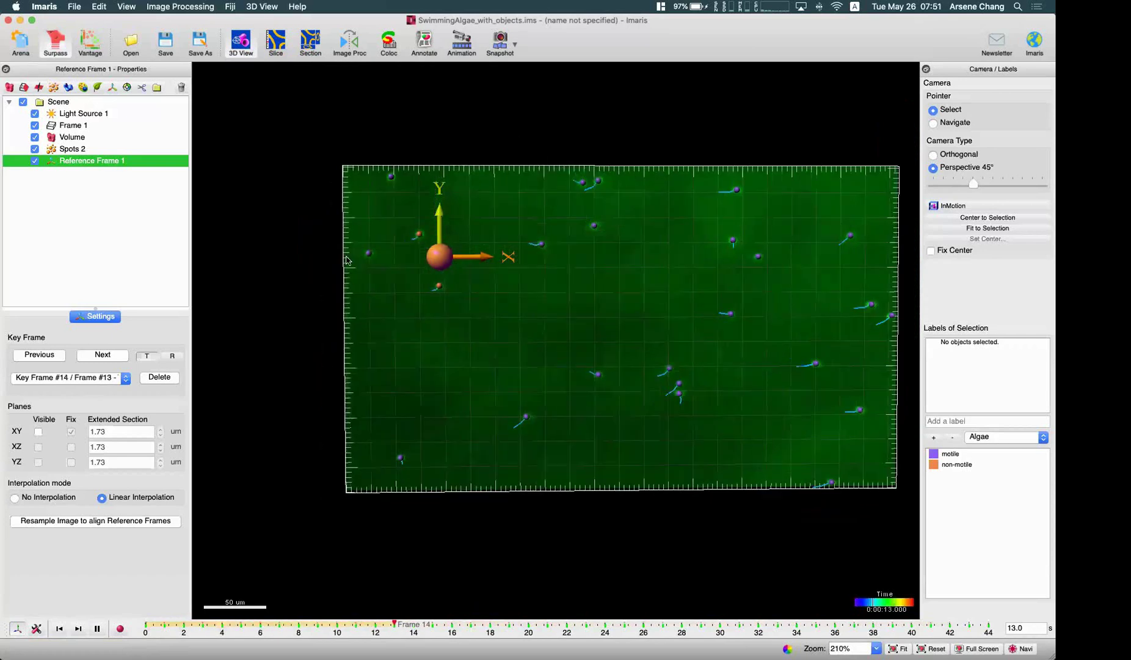
left_click(98, 629)
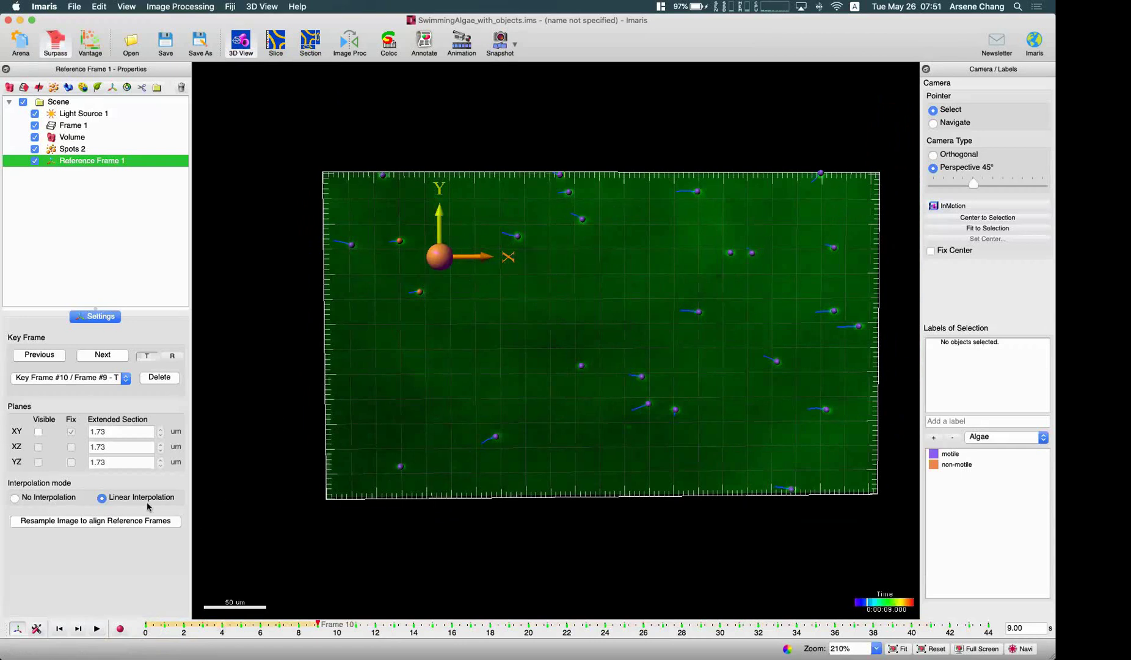
- Examine the options for resampling the image to align reference frames, leave without applying them, and return to the first frame
left_click(120, 522)
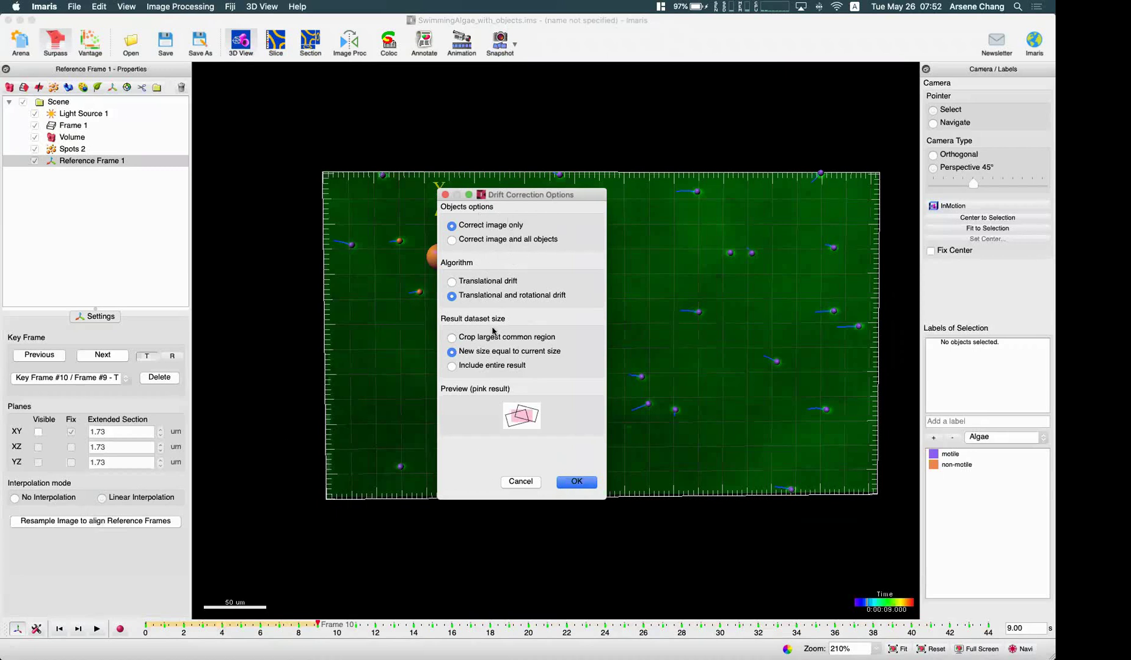
left_click(529, 486)
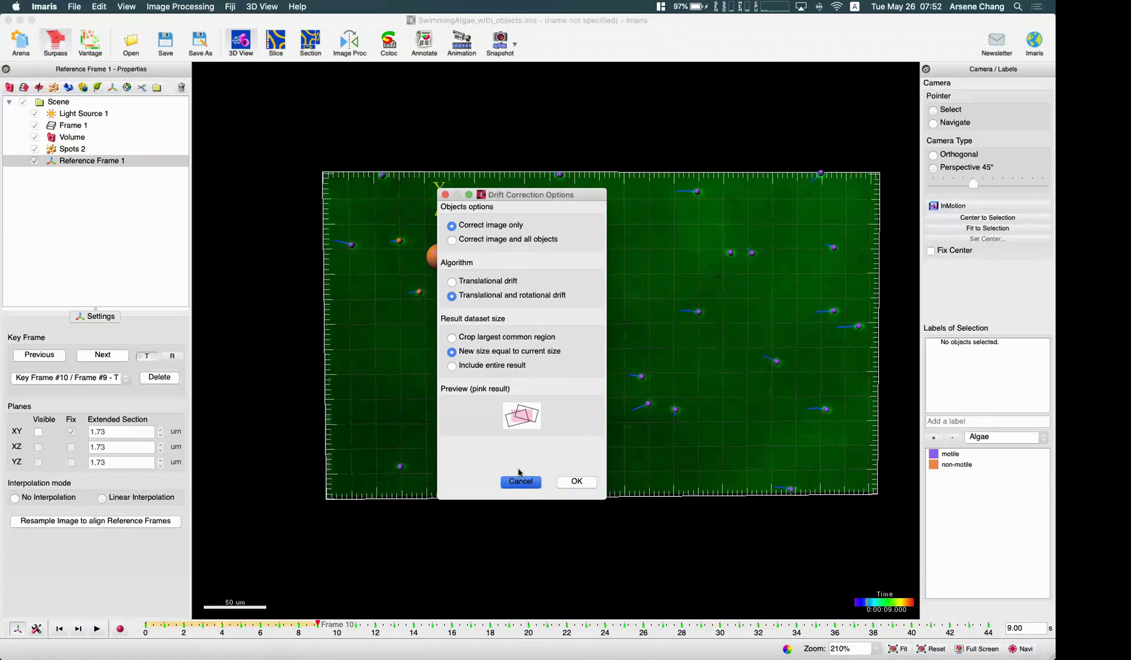
left_click_drag(319, 624, 146, 625)
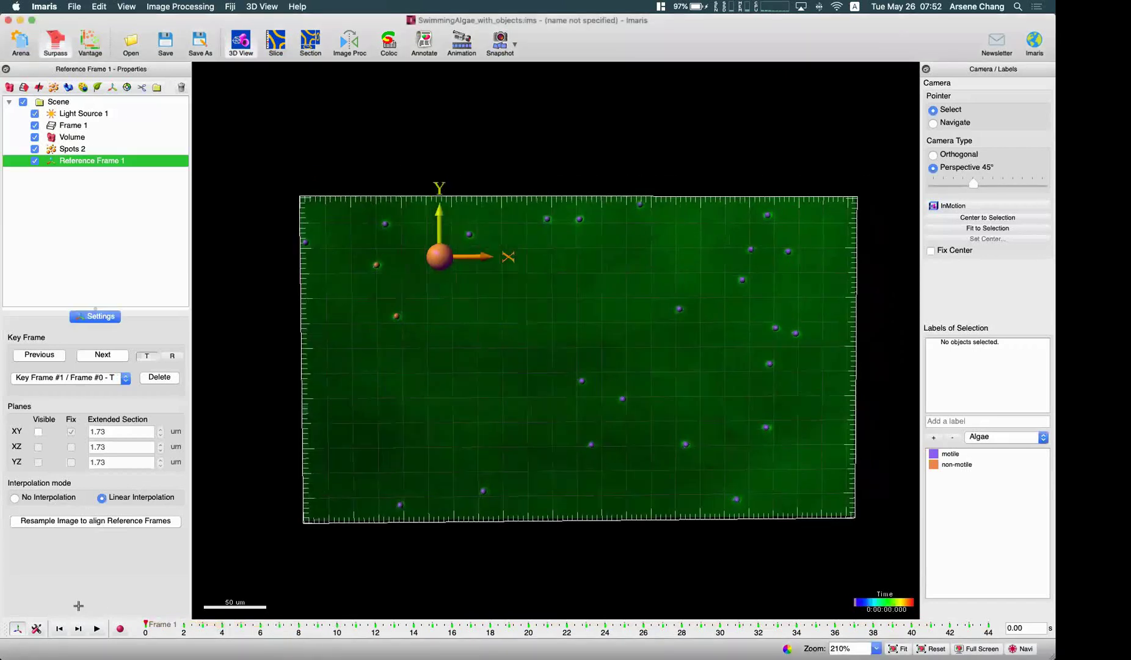
- Start recomputing the tracks of Spots 2 with Reference Frame 1 as the tracking reference frame
left_click(89, 149)
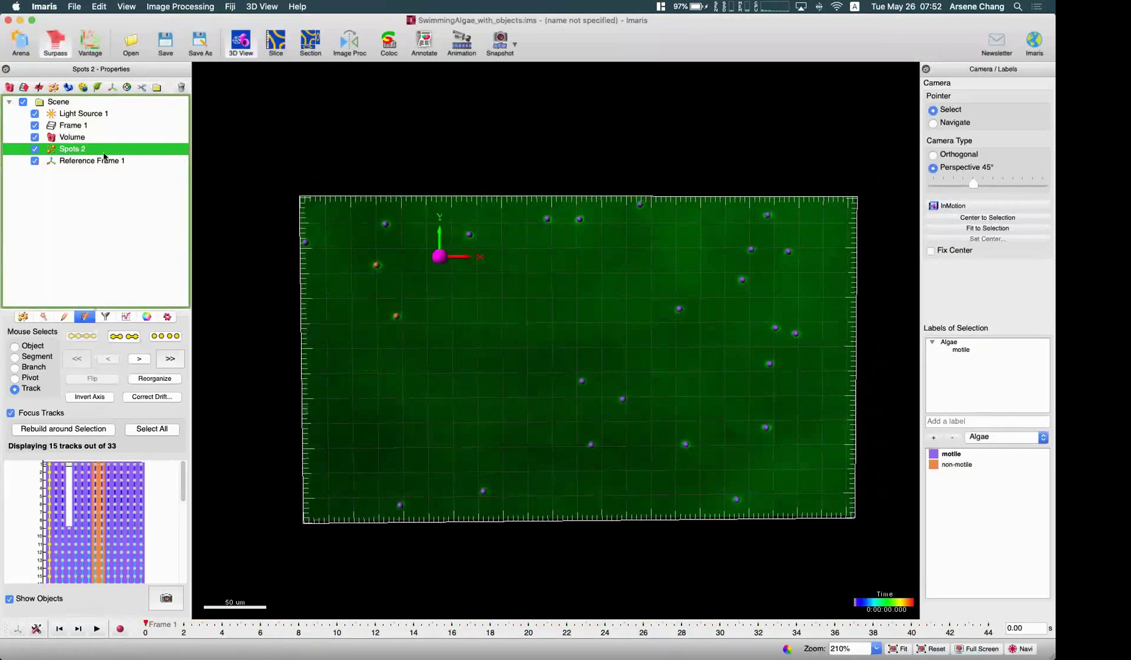
left_click(43, 317)
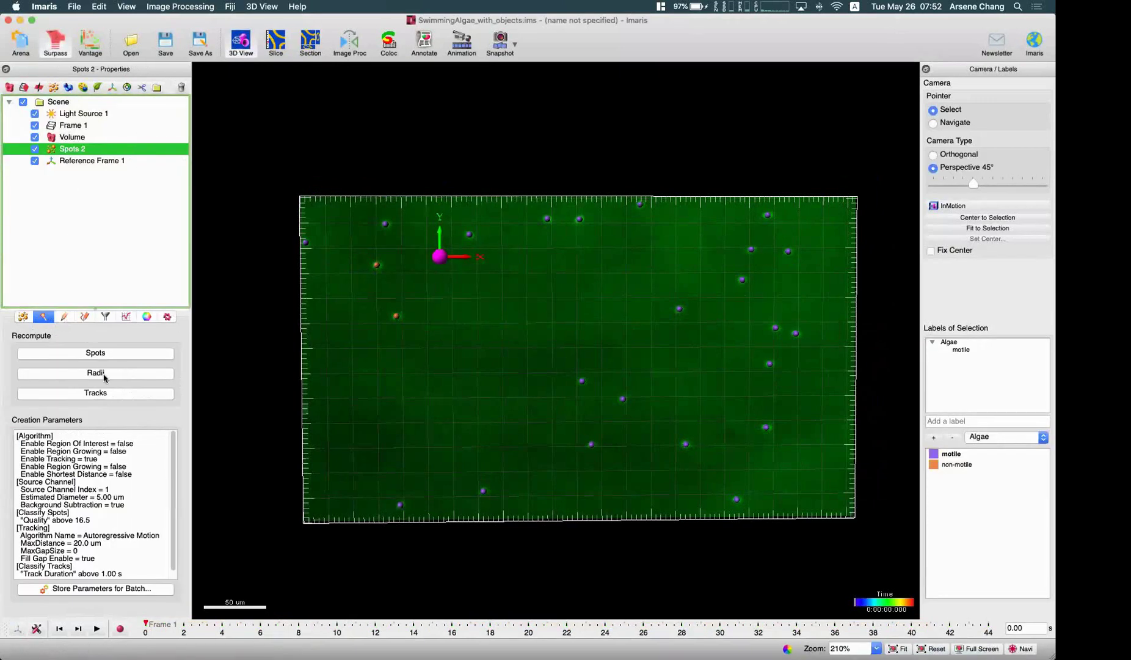
left_click(102, 394)
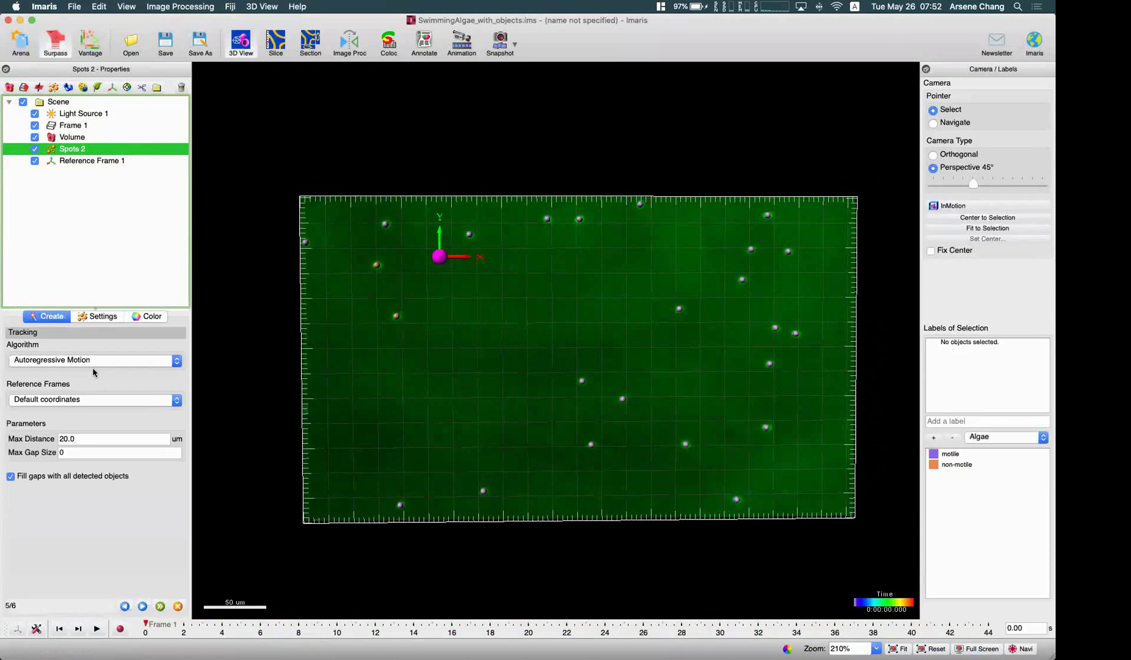
left_click(89, 401)
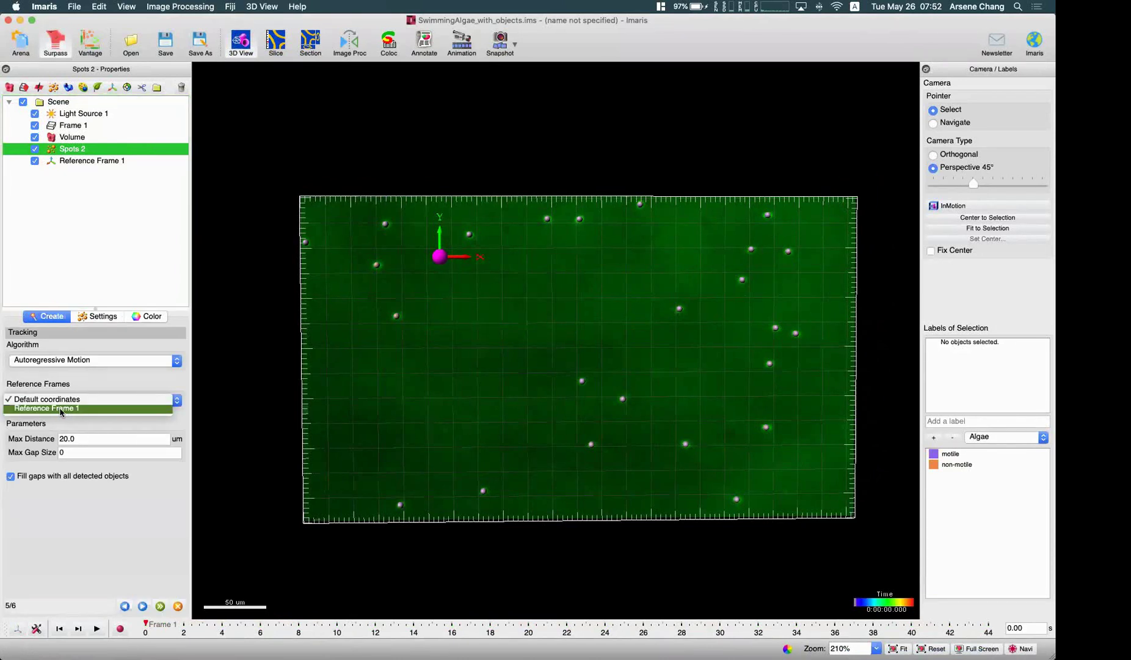
left_click(61, 409)
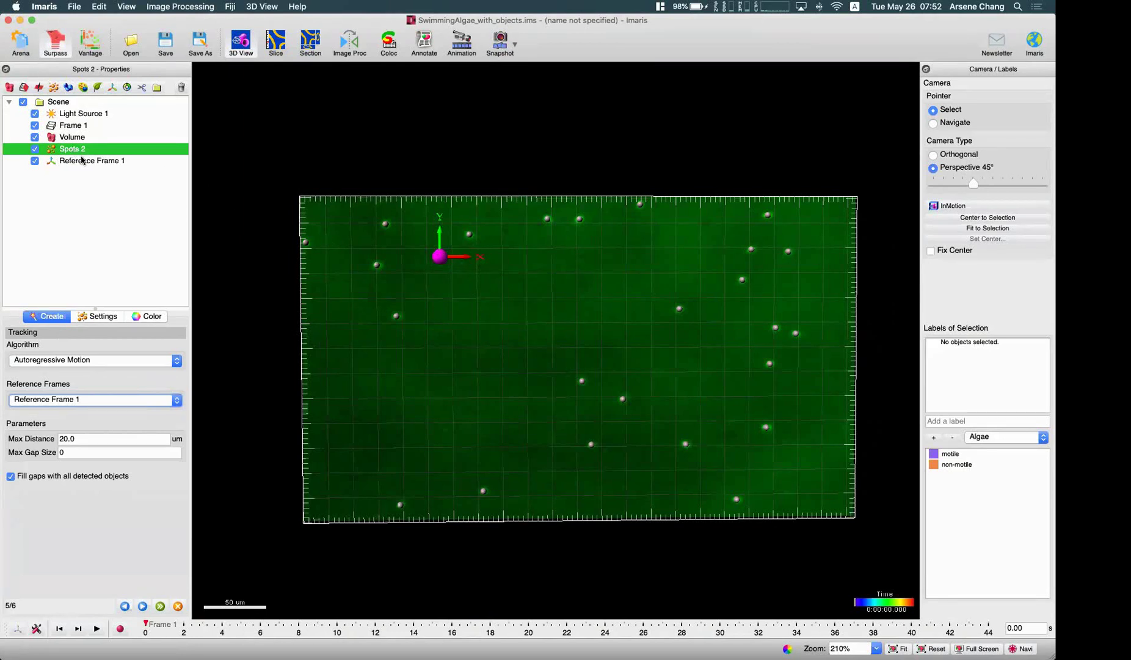
left_click(68, 404)
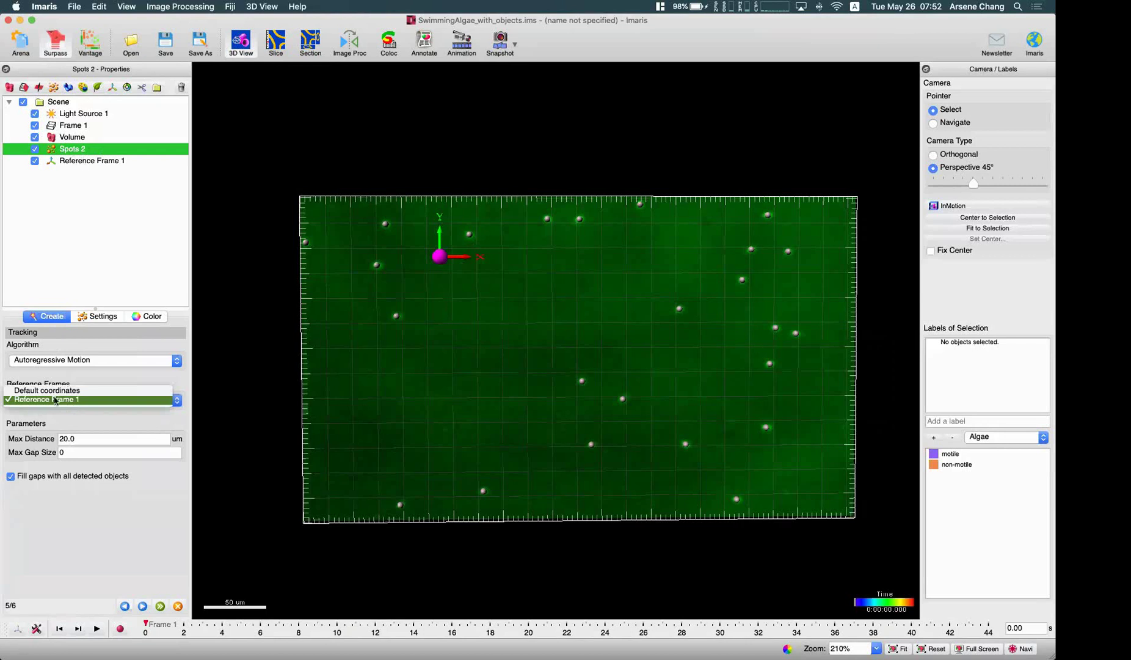
left_click(62, 414)
left_click(61, 404)
left_click(56, 402)
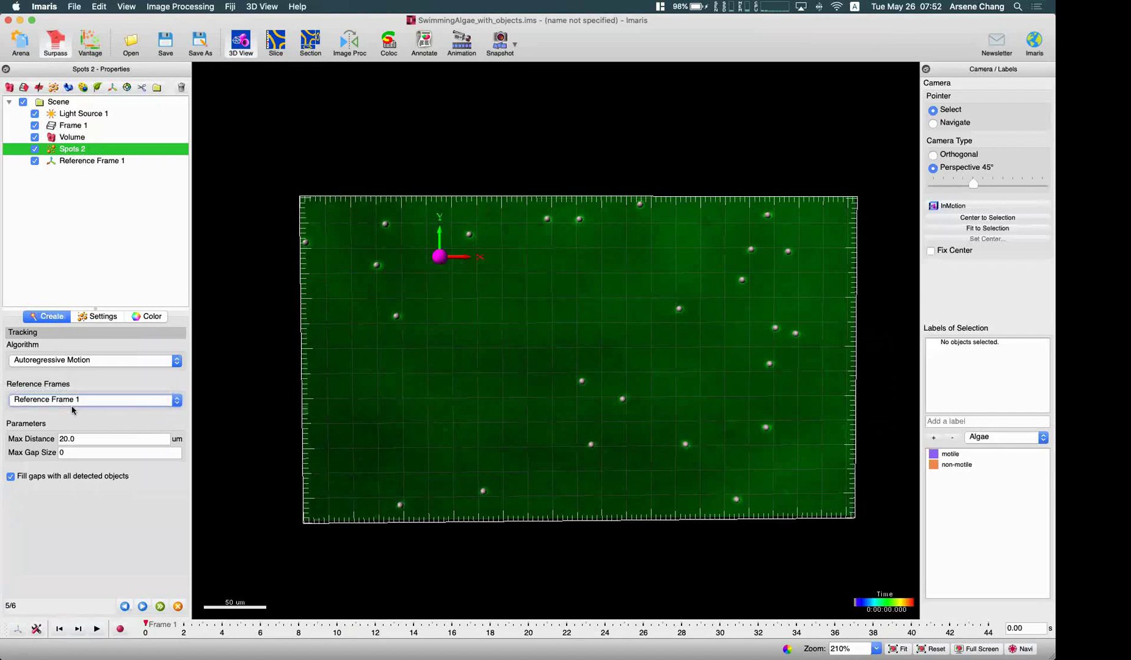
- Set the tracking Max Distance to 5 um and finish recomputing the tracks with the Track Duration above 1.00 s filter
double_click(86, 440)
type("5")
key("Return")
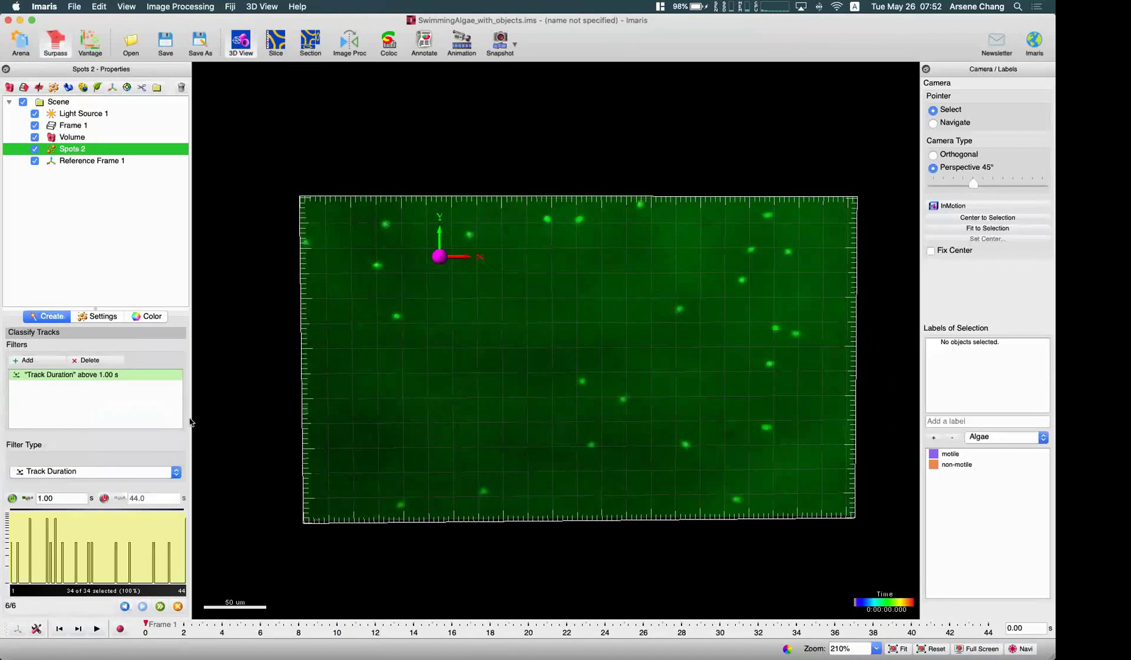
left_click(160, 605)
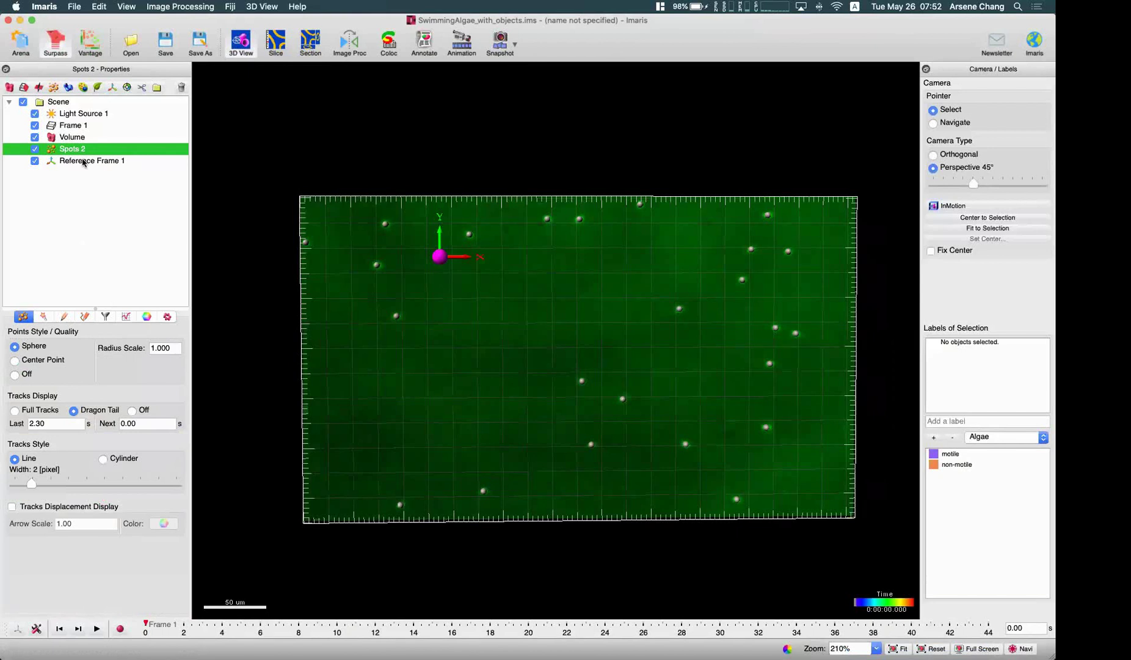
- Examine which reference frame measurements are available in the detailed statistics of Spots 2
left_click(126, 319)
left_click(91, 334)
left_click(84, 369)
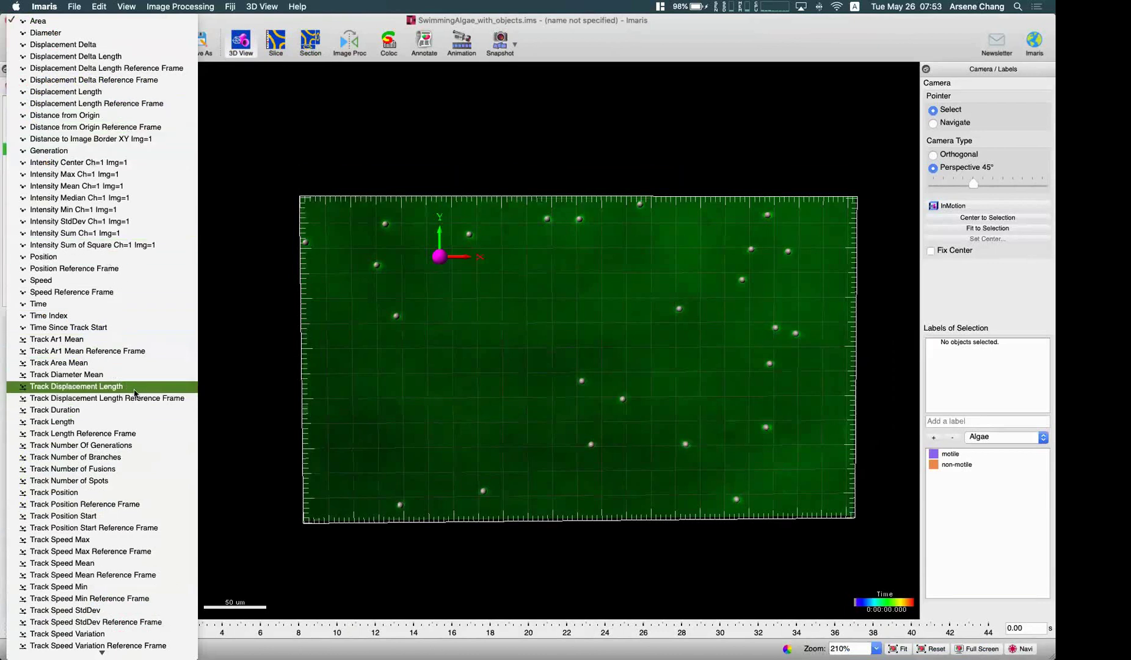
left_click(240, 434)
- Select Reference Frame 1 and return to the Arena without saving the changes to SwimmingAlgae_with_objects.ims
left_click(97, 161)
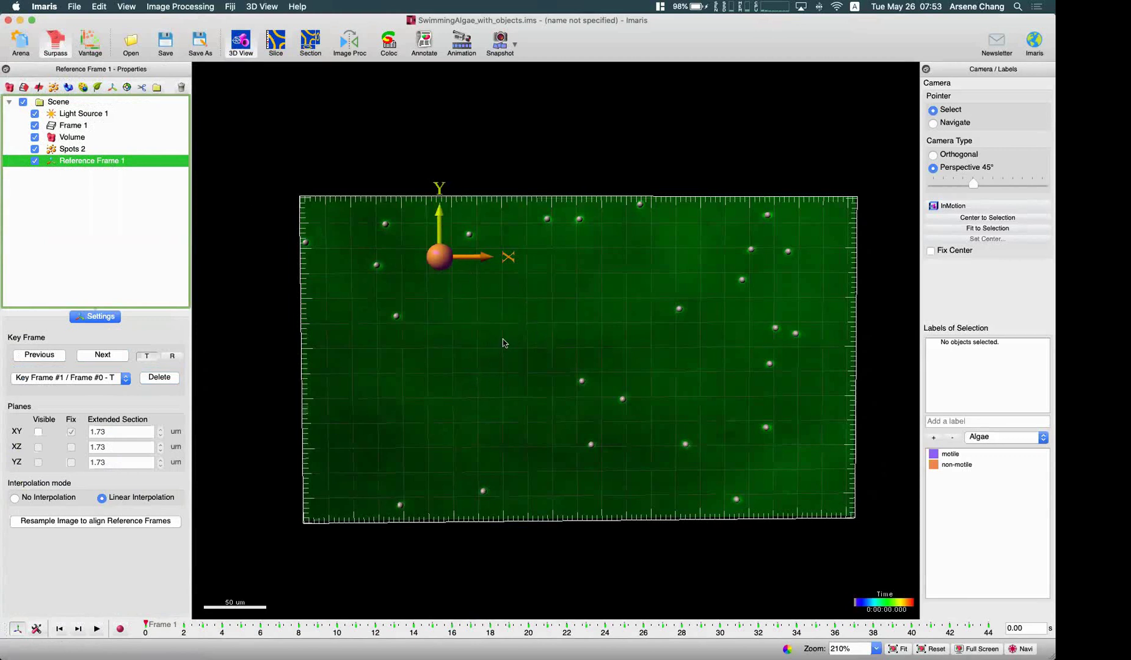
left_click(21, 40)
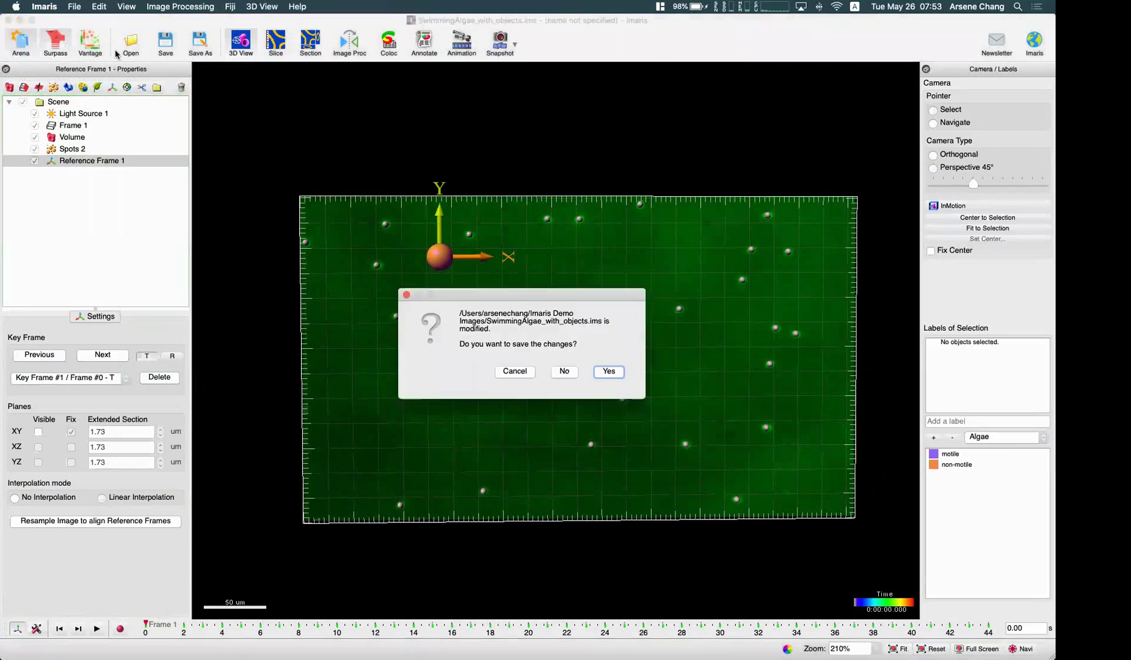
left_click(565, 372)
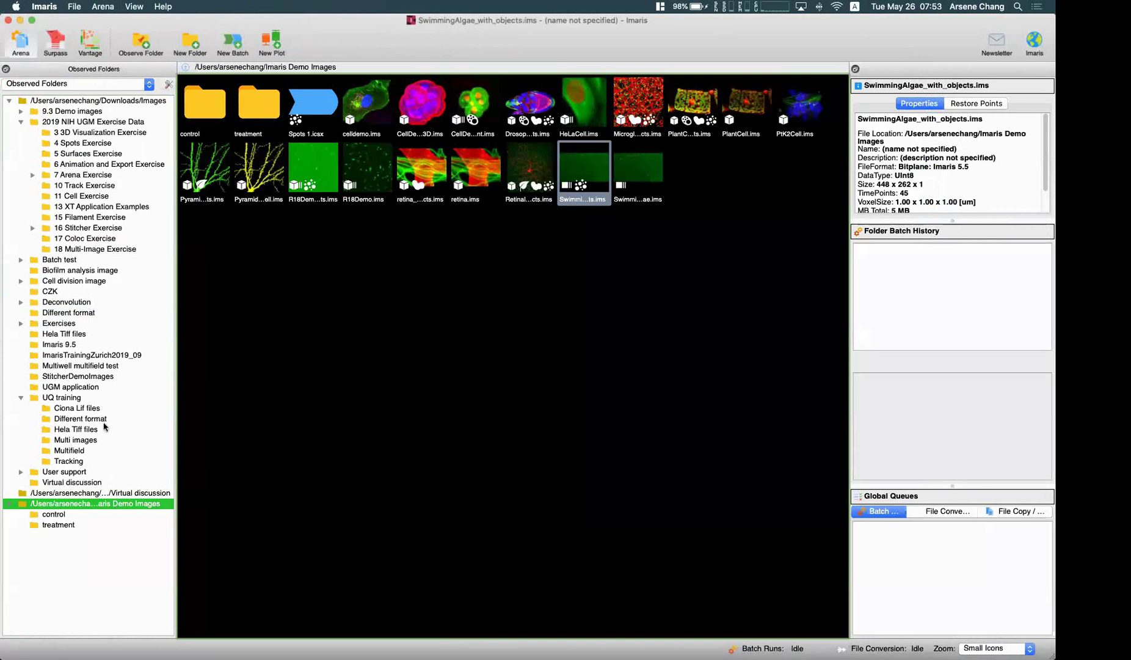
- Open WoundHealing_raw.ims from the Tracking folder of the UQ training images
left_click(70, 461)
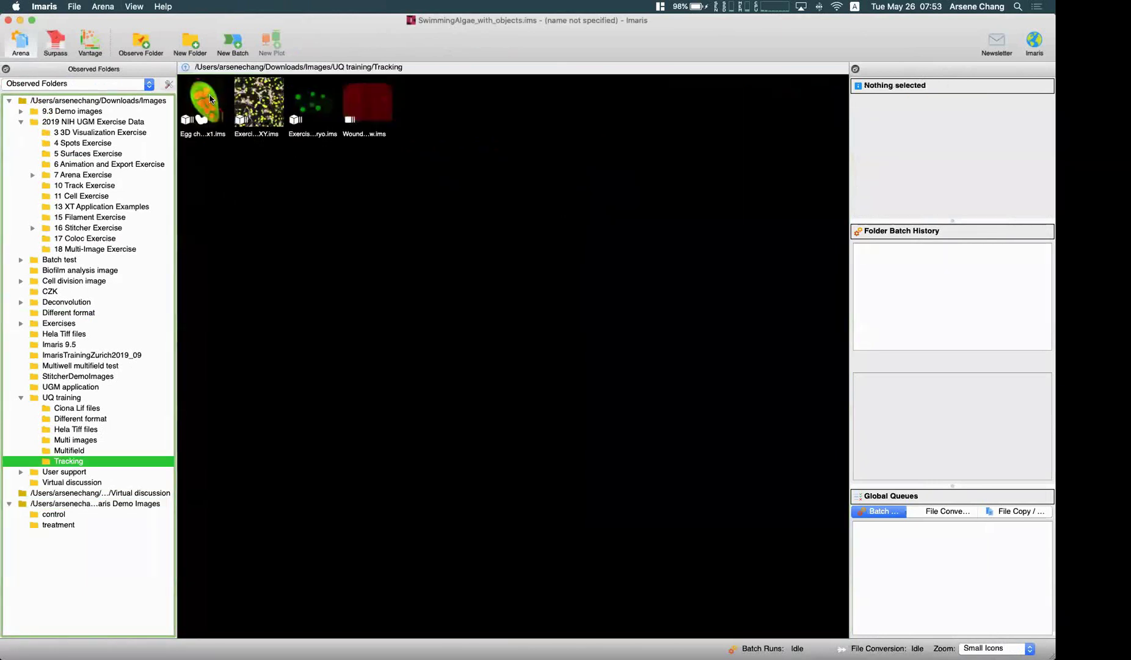
mouse_move(211, 99)
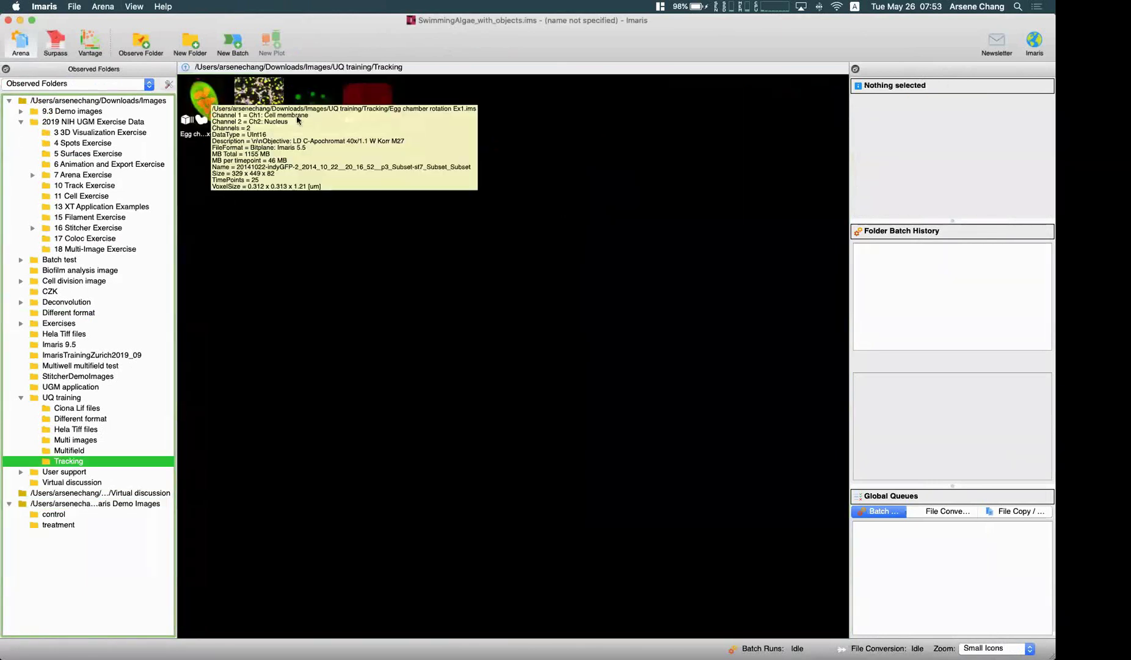
double_click(373, 96)
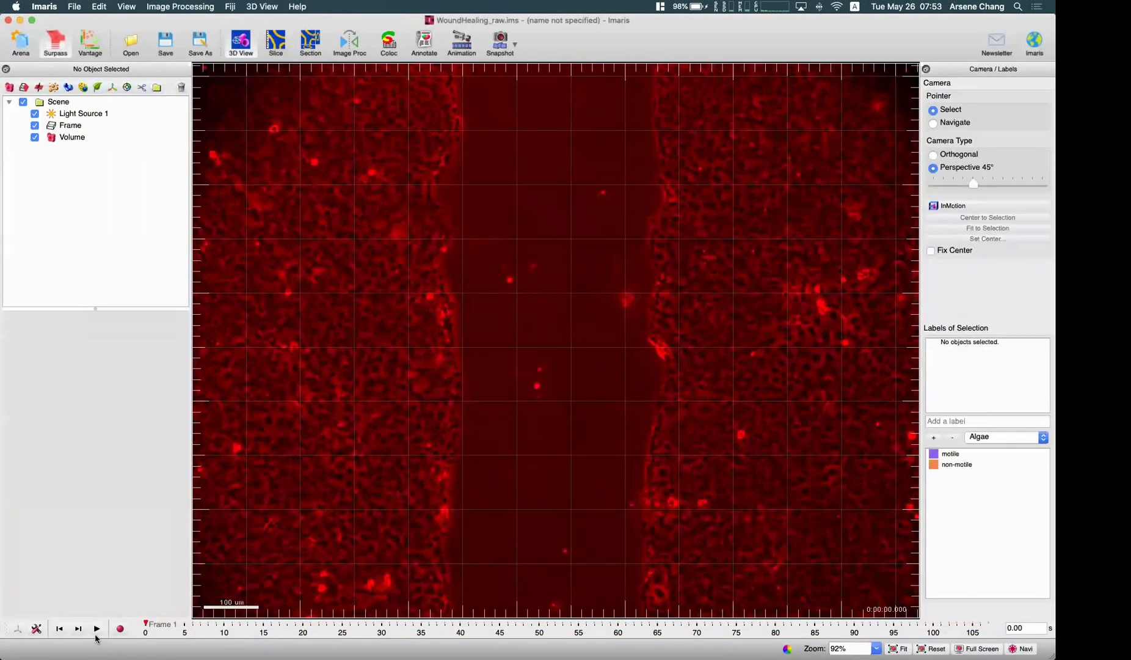
- Play the wound healing time series to view the gap closing, and return to the first time point
left_click(96, 630)
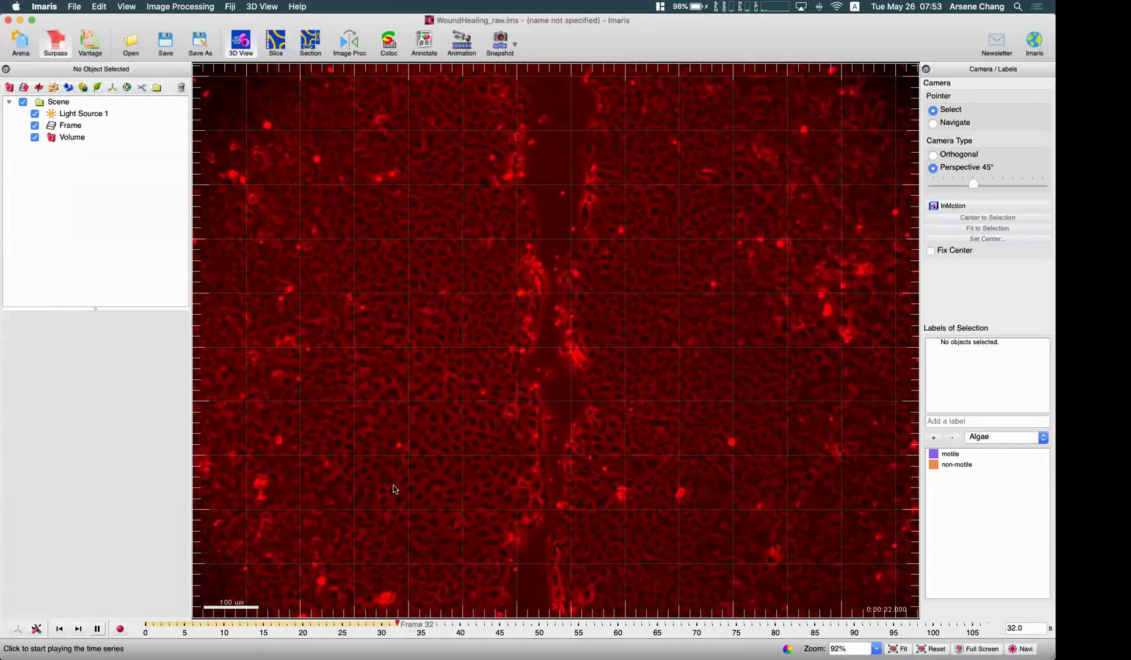
key("space")
key("Escape")
scroll(548, 467, "down", 3)
left_click_drag(448, 623, 147, 623)
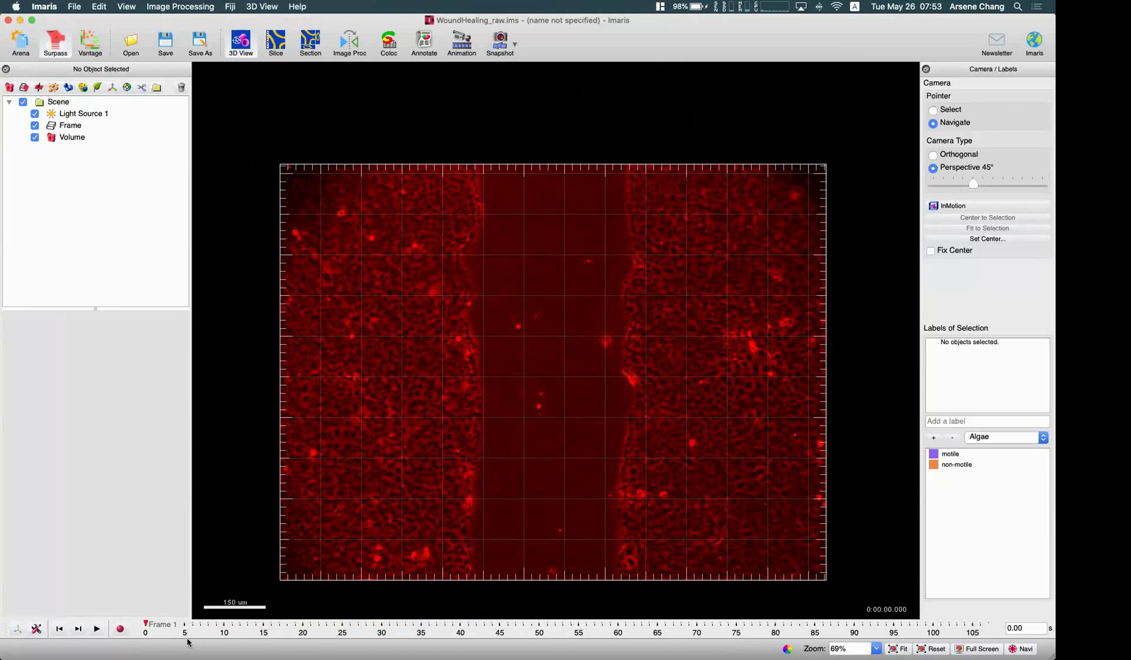
- Add a reference frame and place its origin midway along the left wound edge at the first time point
left_click(112, 88)
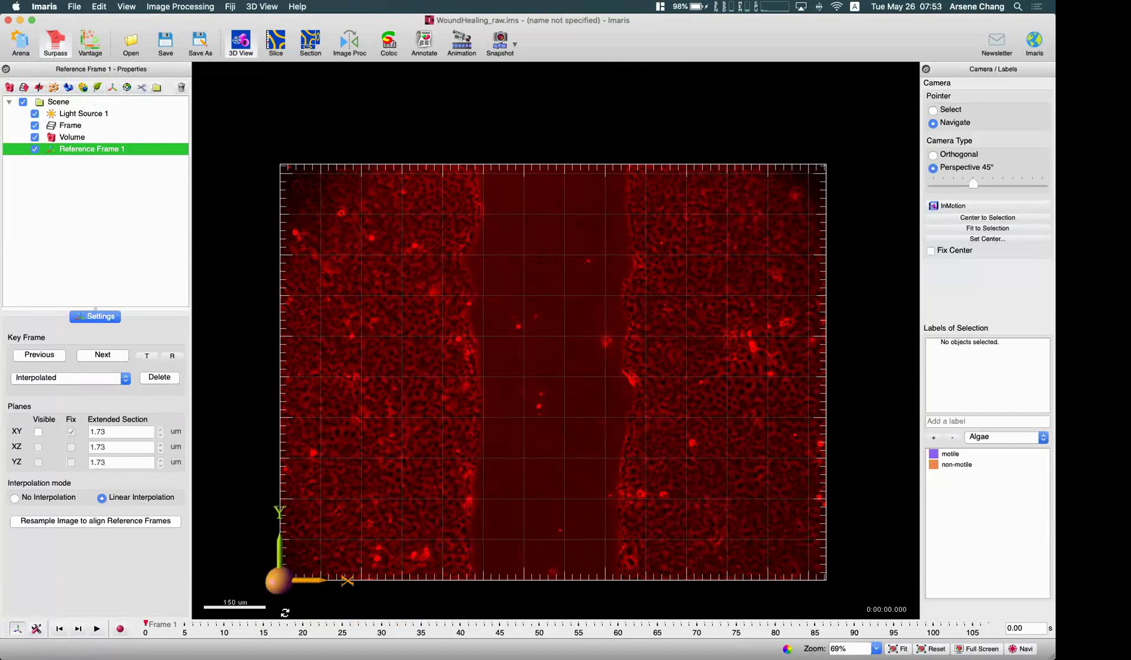
key("Escape")
left_click_drag(281, 588, 477, 584)
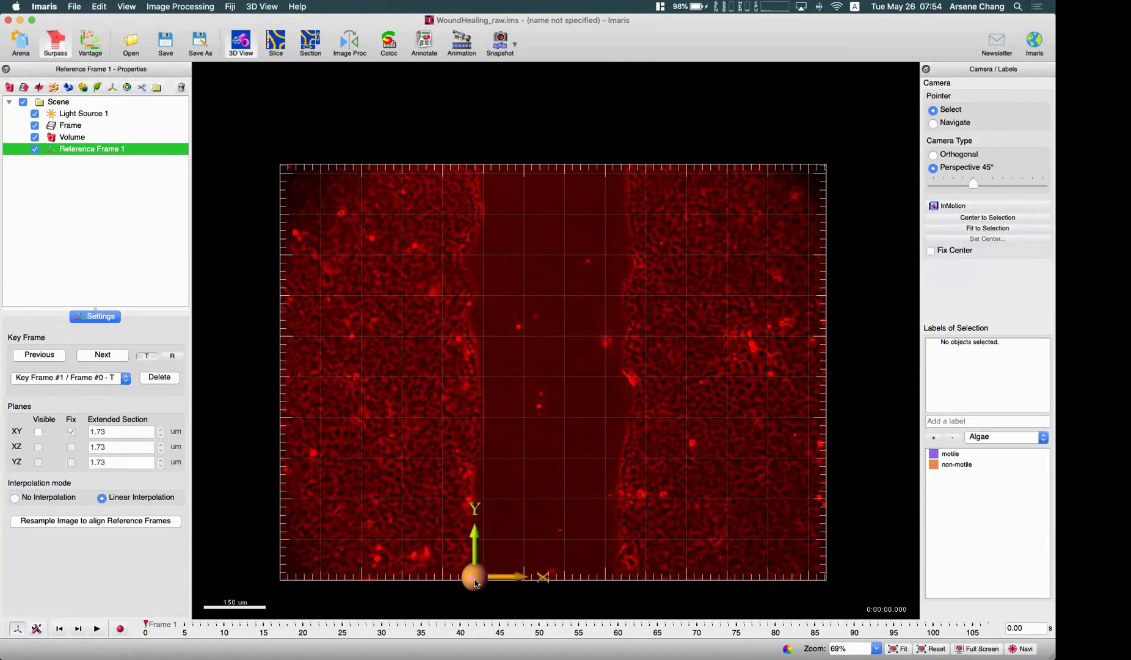
left_click_drag(476, 583, 485, 400)
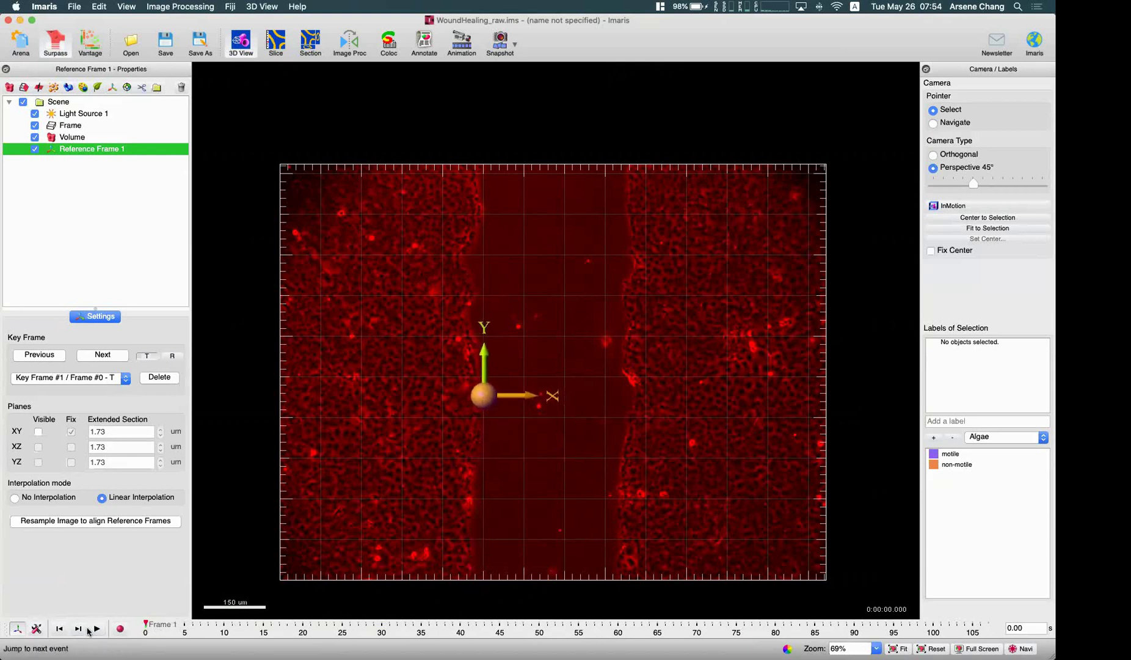
- Go to the 53.0 s time point and move the reference frame origin horizontally onto the closed wound line
left_click_drag(146, 625, 374, 610)
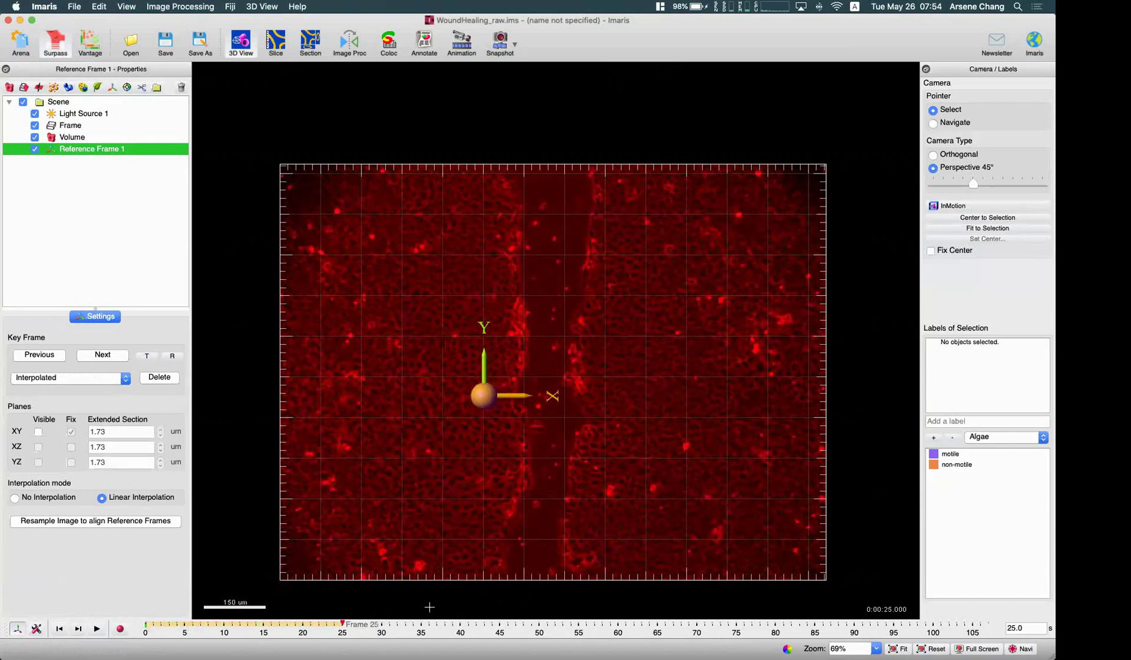
left_click_drag(480, 605, 563, 598)
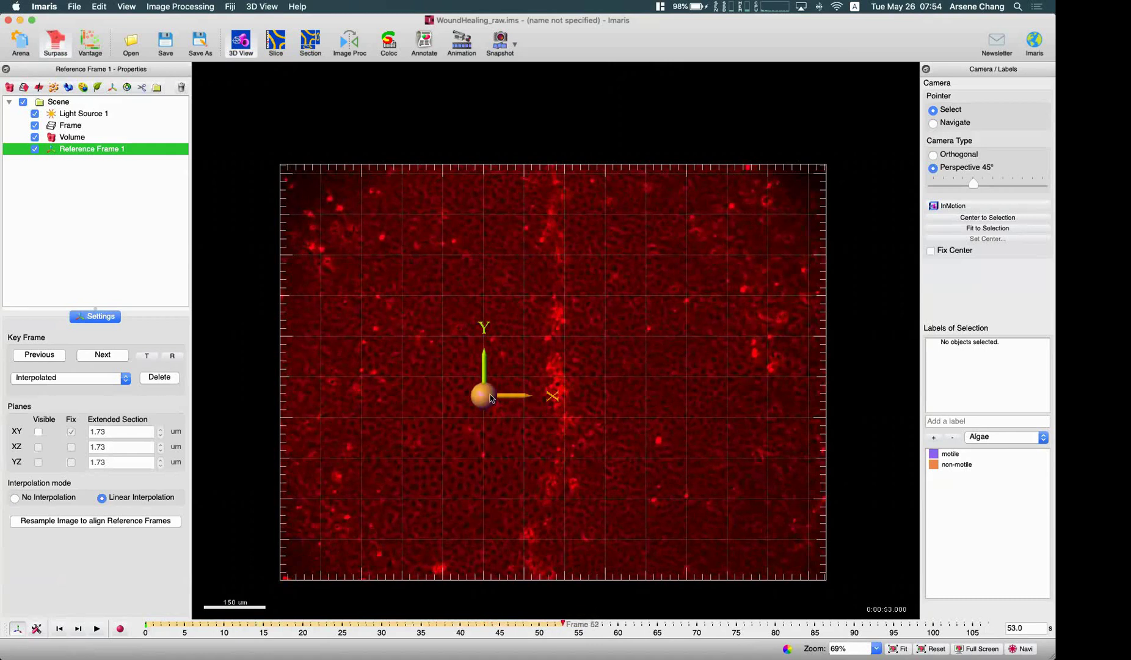
left_click_drag(488, 399, 562, 402)
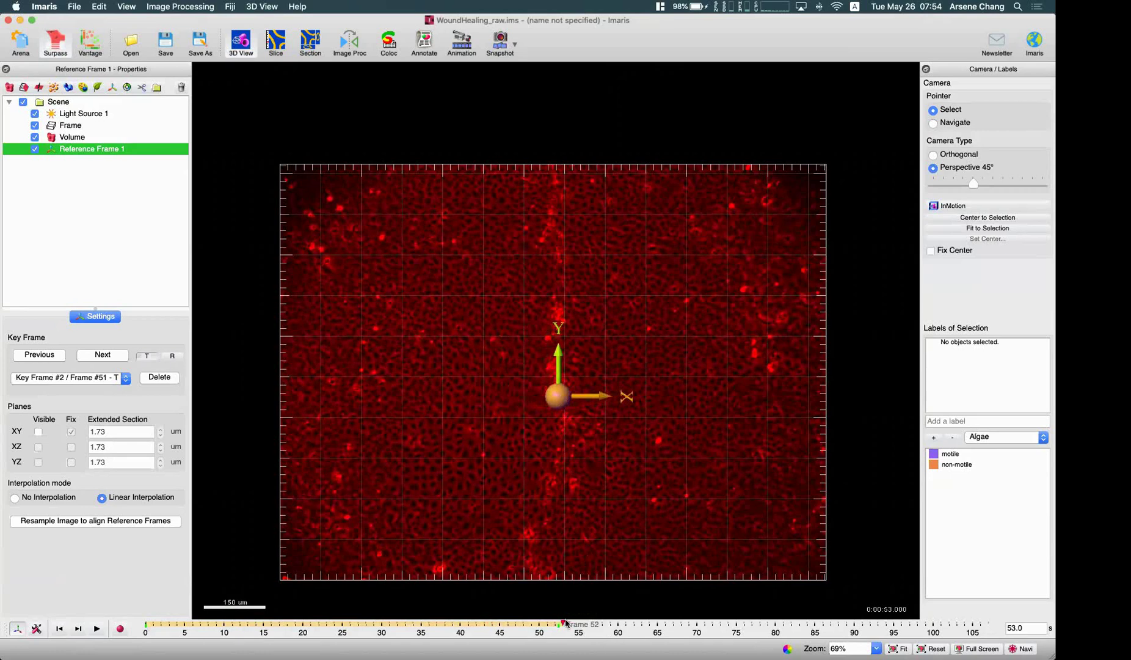
- Scrub through the time series to check how the reference frame follows the wound edge, and return to the first time point
left_click_drag(565, 623, 978, 623)
left_click_drag(794, 623, 302, 623)
left_click_drag(9, 650, 145, 649)
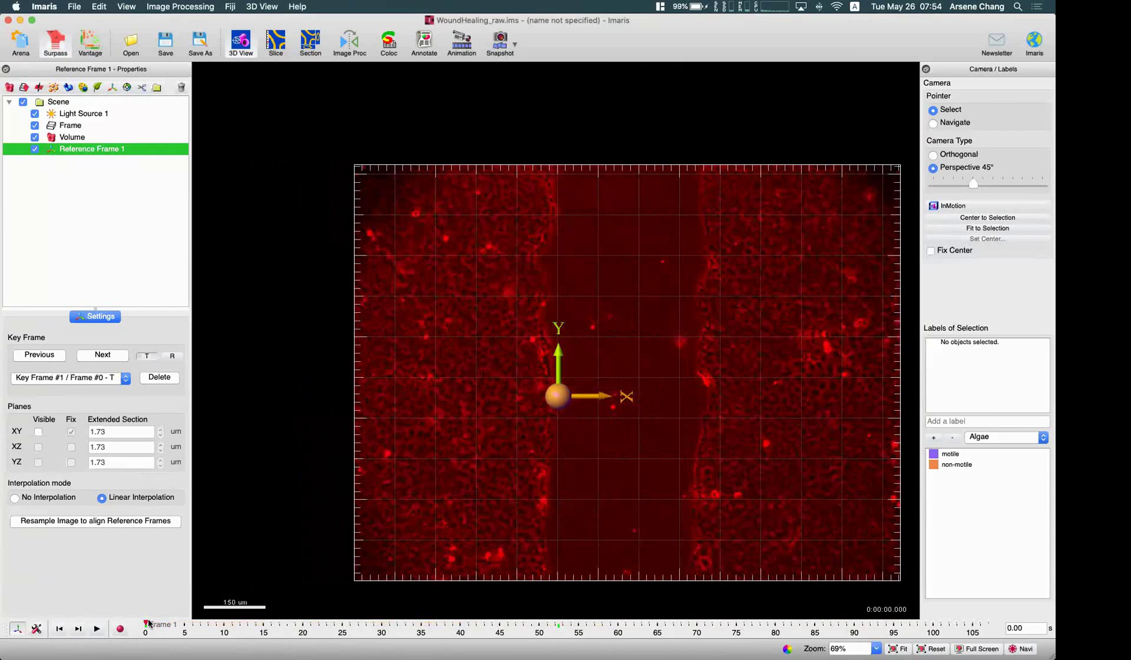
mouse_move(146, 621)
left_mouse_down()
mouse_move(510, 601)
mouse_move(146, 617)
left_mouse_up()
- Apply the Invert image processing command to Channel 1 over the whole time series
left_click(352, 44)
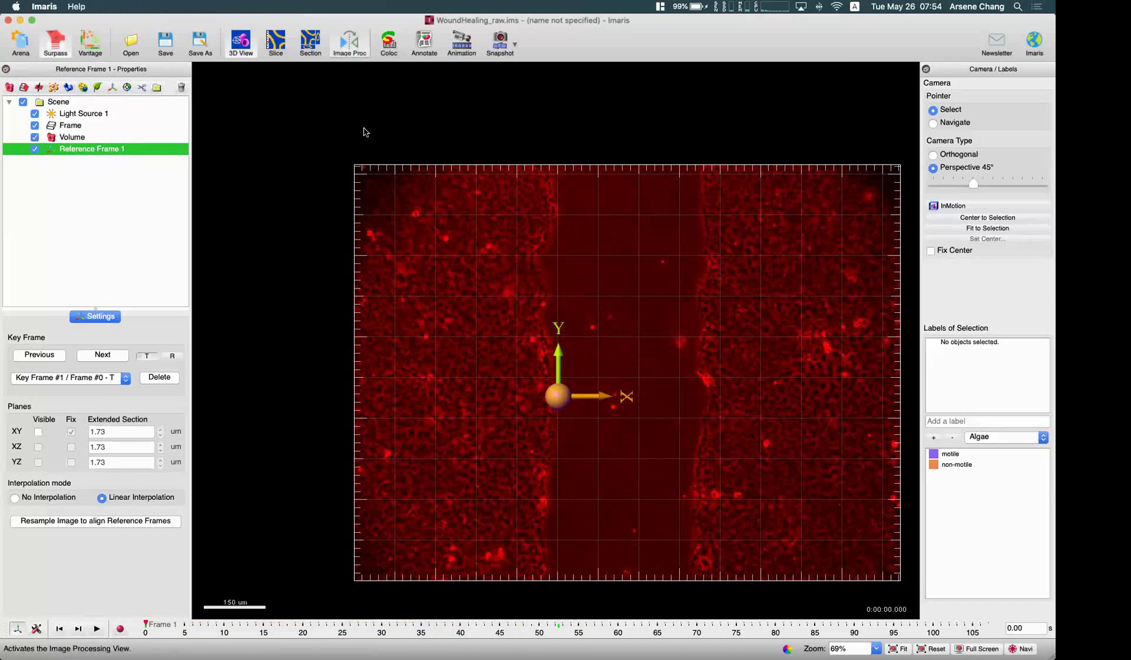
left_click(173, 76)
left_click(141, 175)
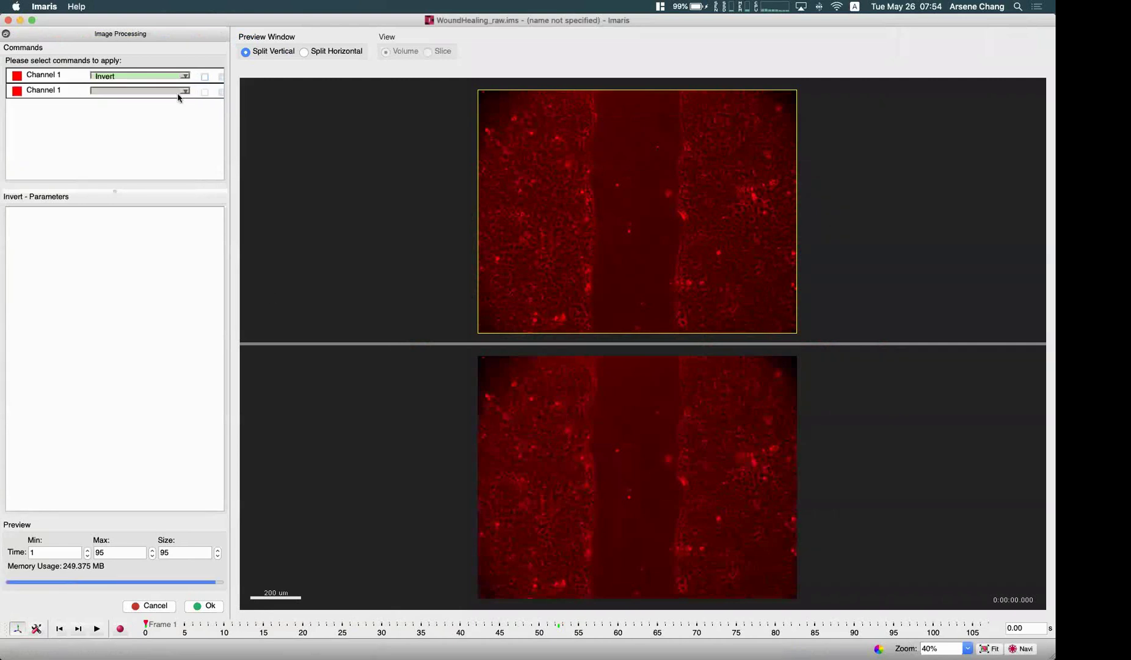
scroll(576, 481, "up", 5)
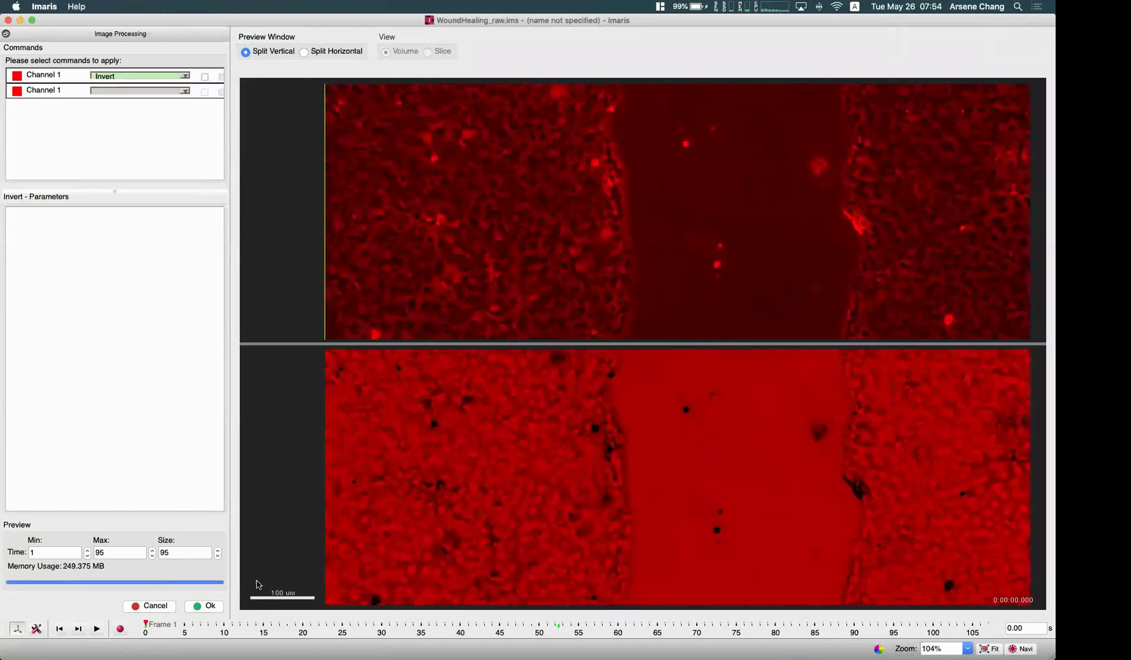
left_click(197, 607)
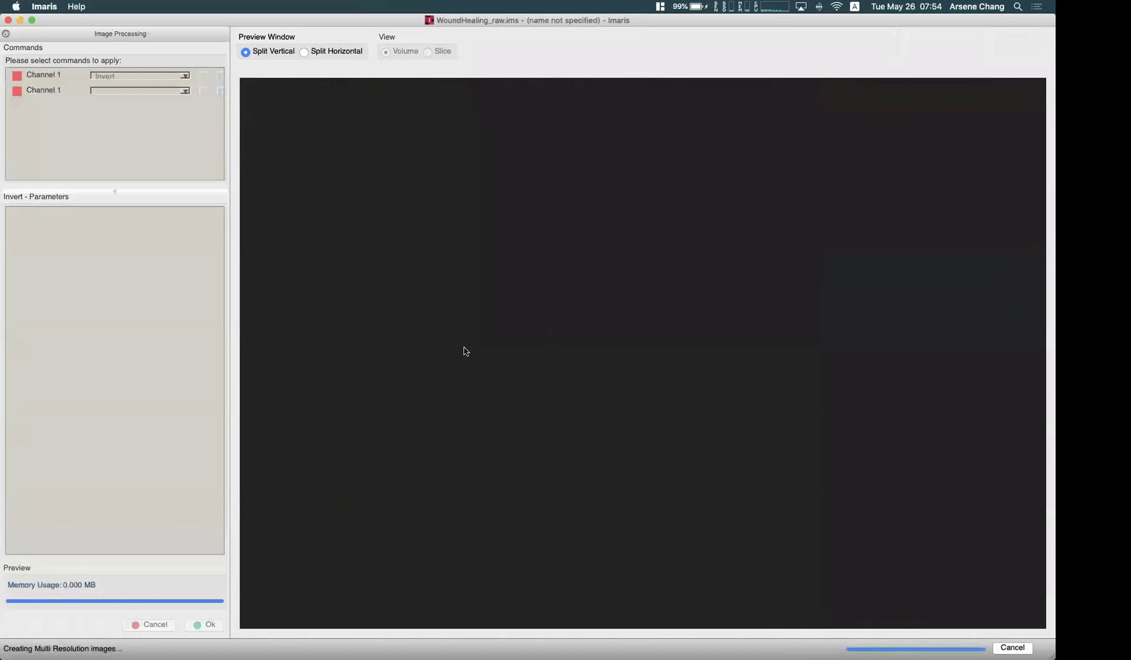
key("super+d")
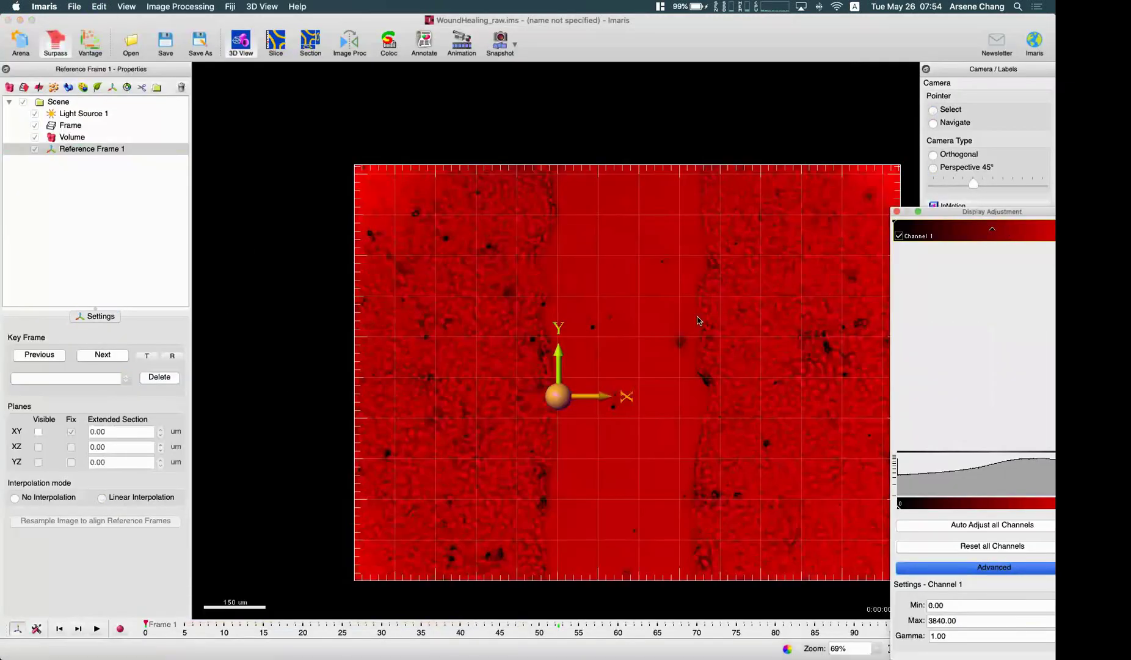
left_click(898, 212)
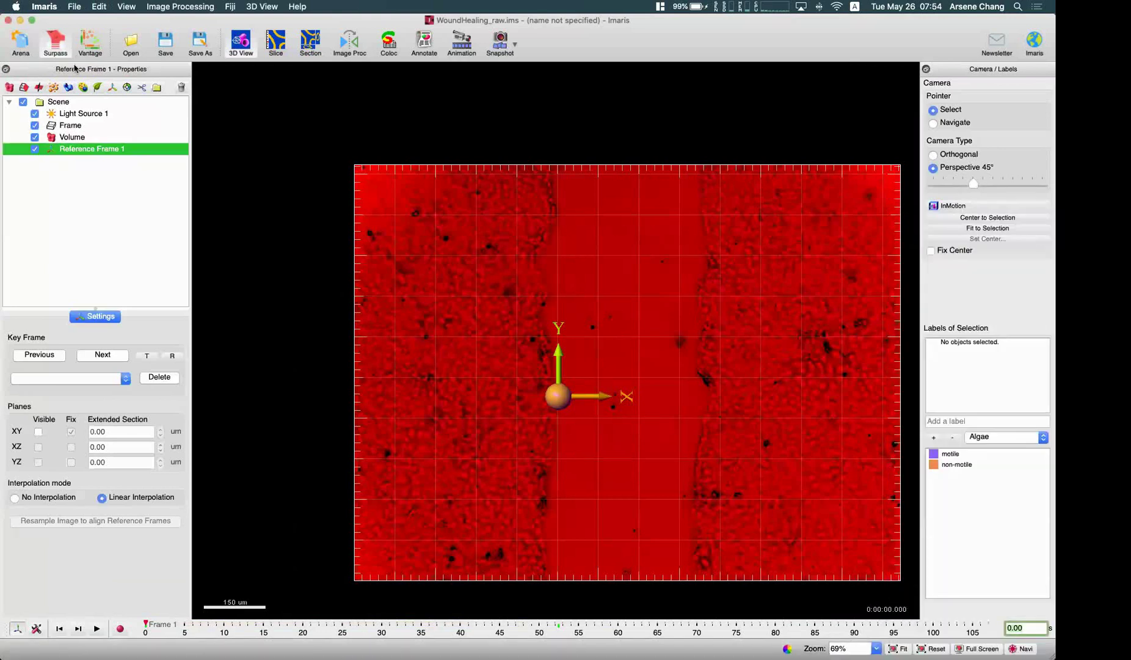
- Create Spots with Shortest Distance Calculation off, detecting on Channel 1 with a 10.0 um estimated XY diameter after checking the cell size in Slice view
left_click(54, 87)
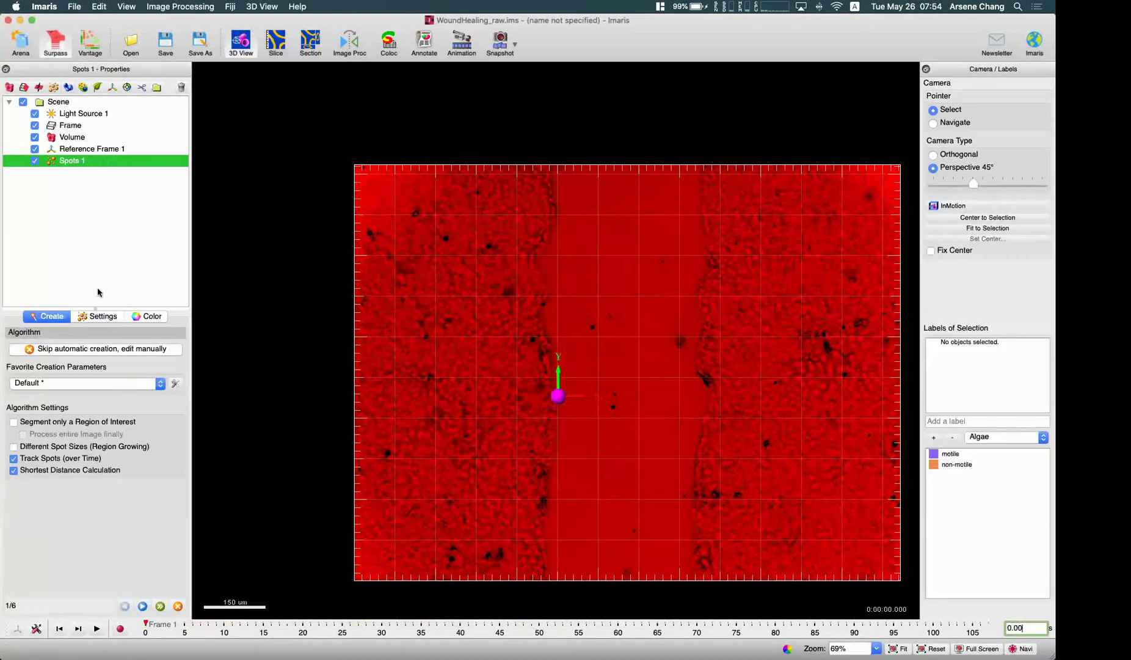
left_click(51, 471)
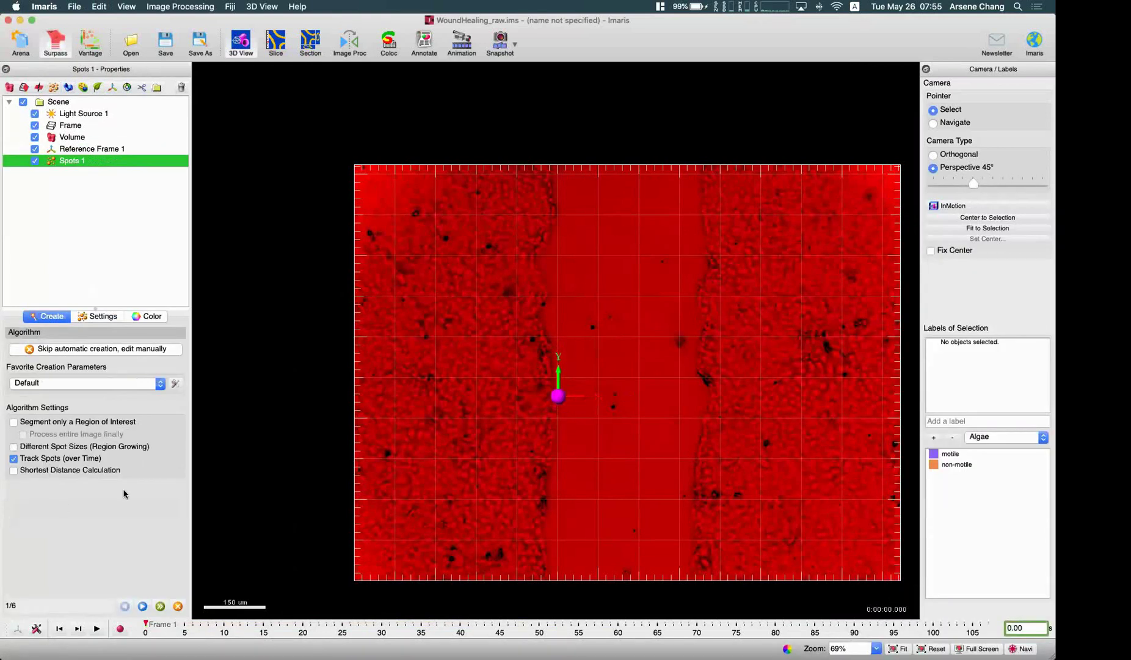
left_click(142, 606)
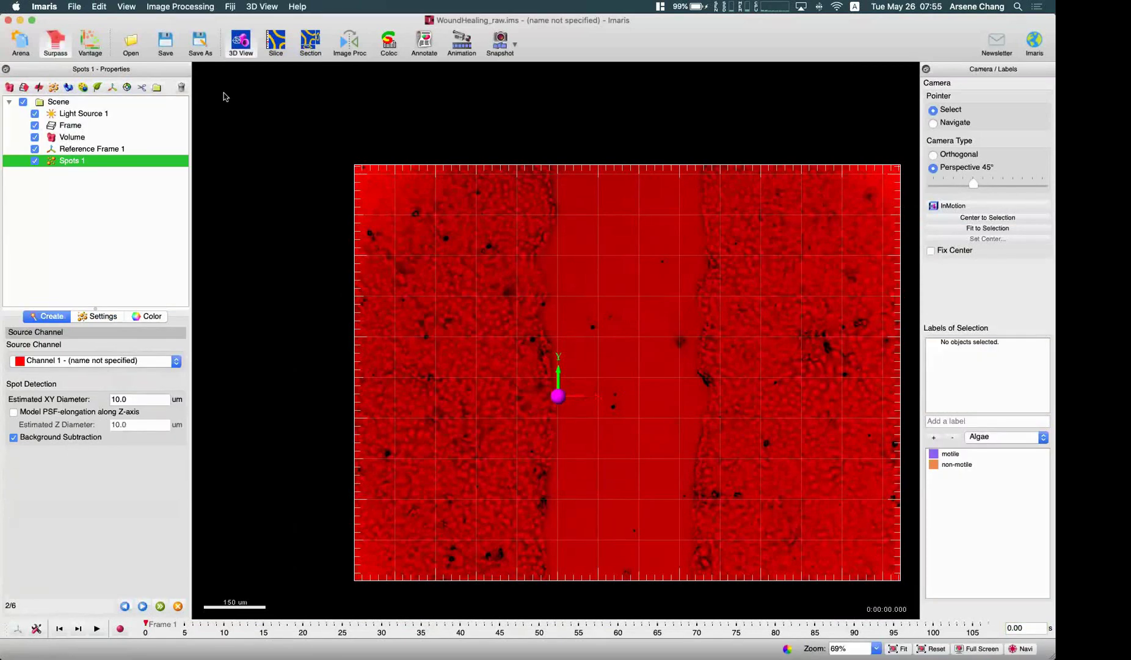
left_click(276, 42)
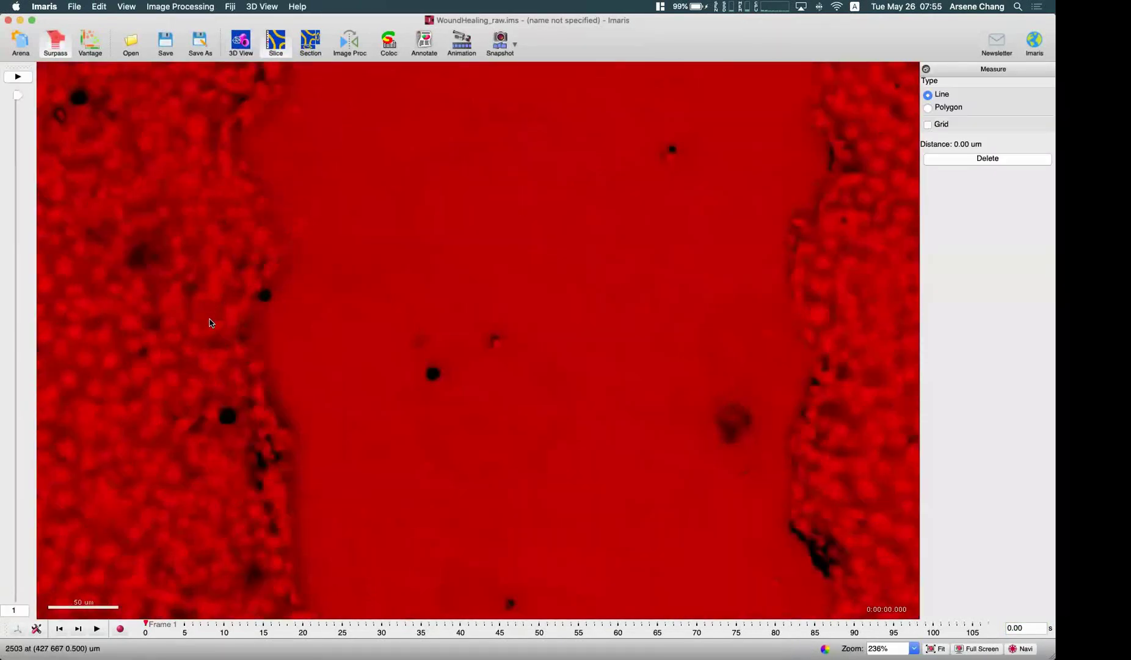
left_click_drag(208, 322, 217, 333)
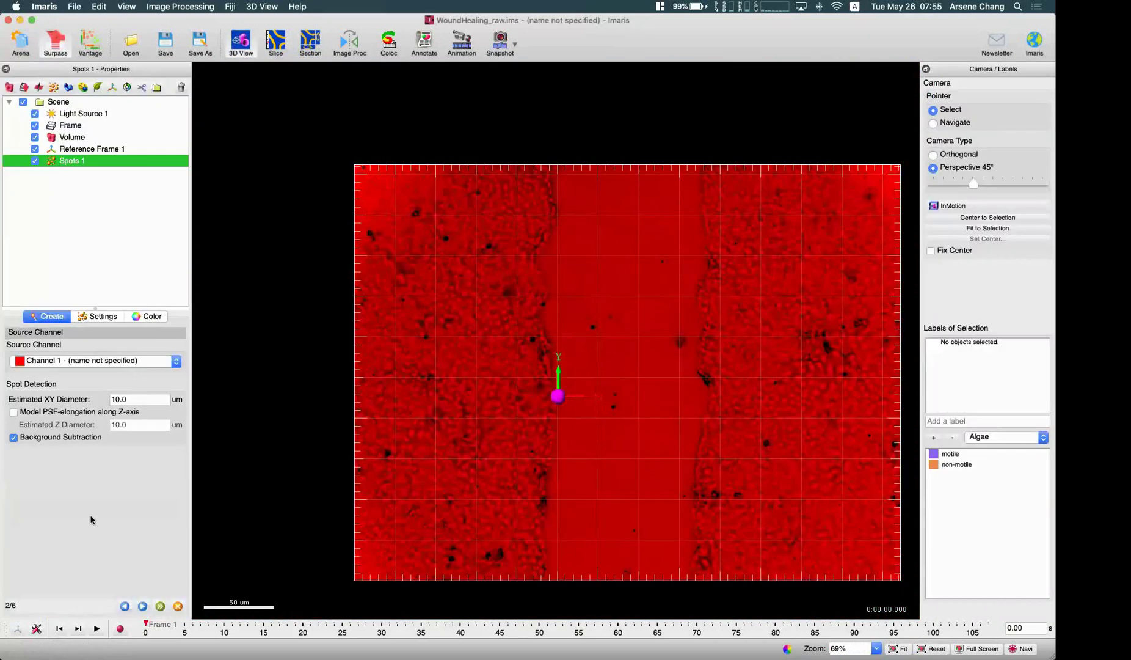
left_click(143, 607)
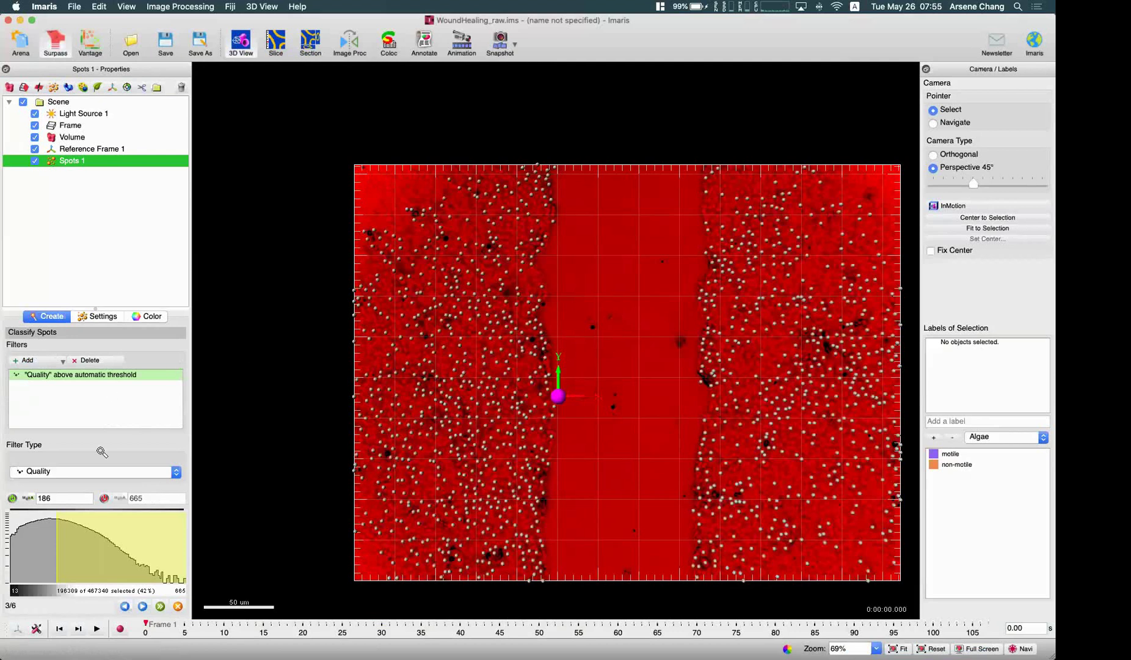
- Set the Quality filter's lower threshold to 100 and inspect the detected spots along the wound edge
left_click(35, 533)
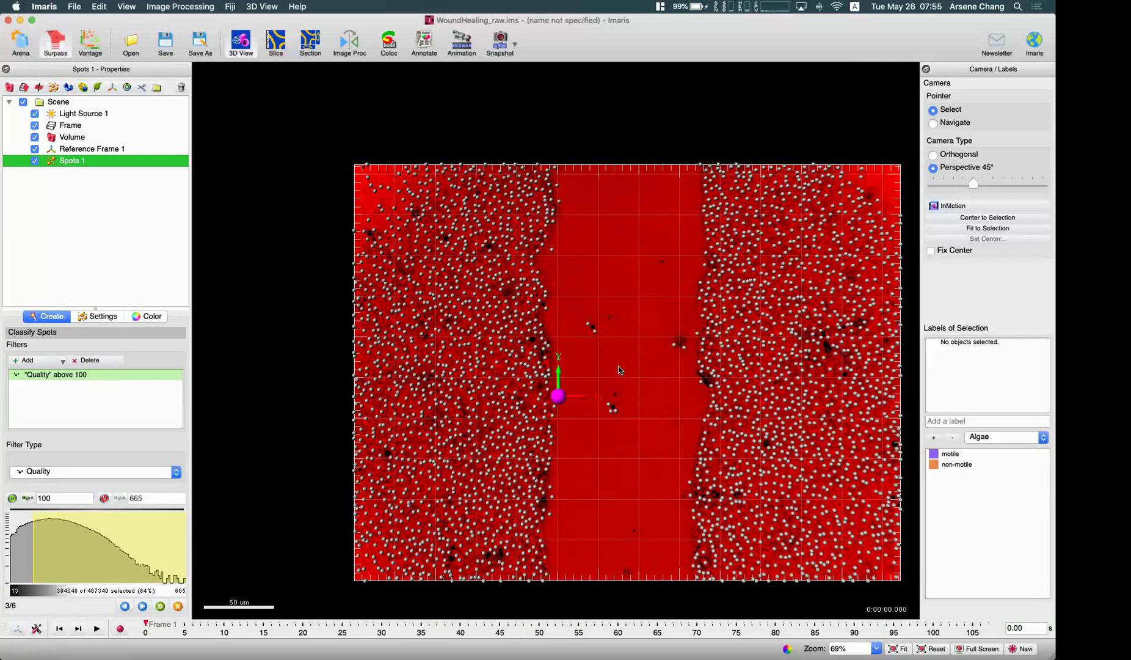
key("Escape")
scroll(542, 377, "up", 1)
scroll(543, 355, "up", 3)
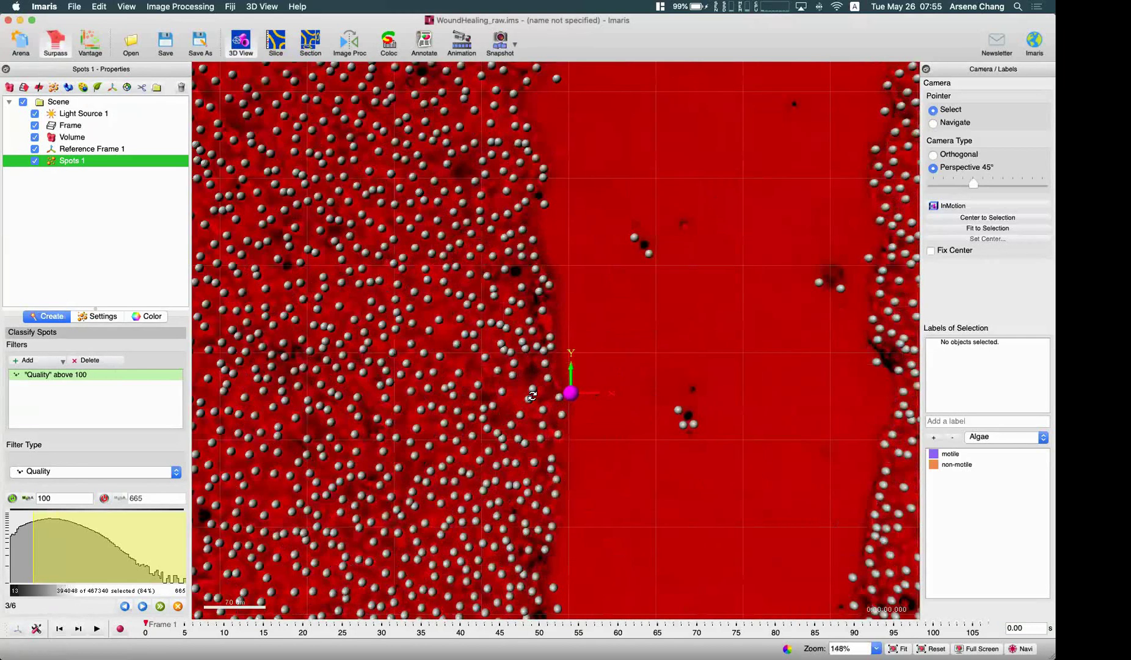
- Add a second spot filter and set its type to Position X Reference Frame
left_click(48, 362)
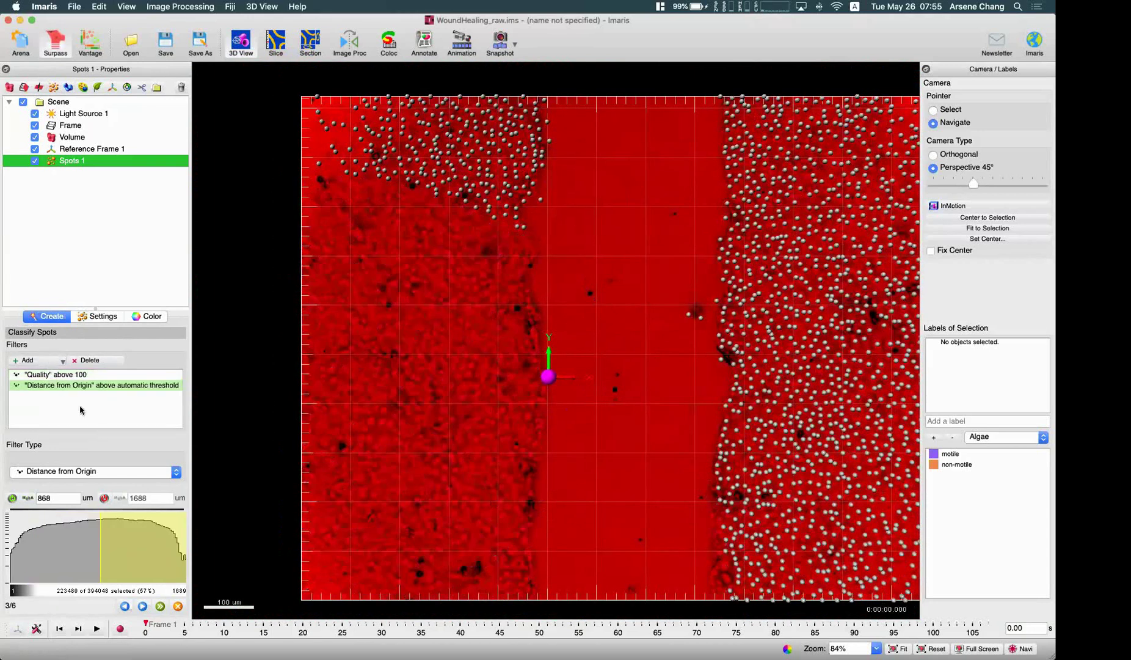
left_click(73, 478)
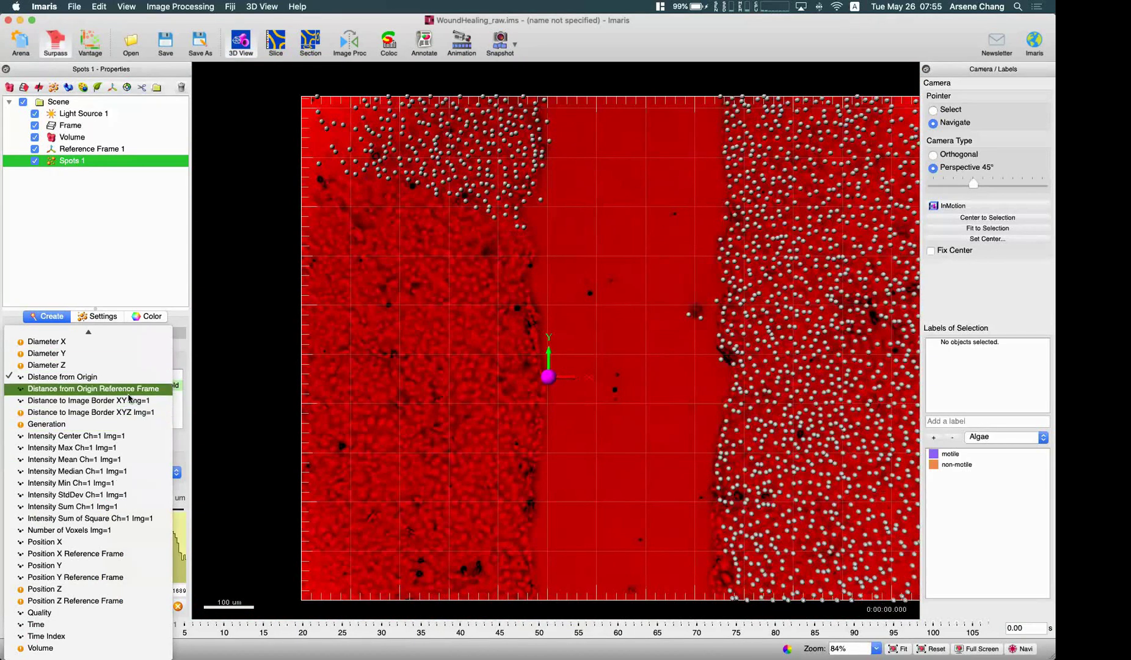
left_click(145, 402)
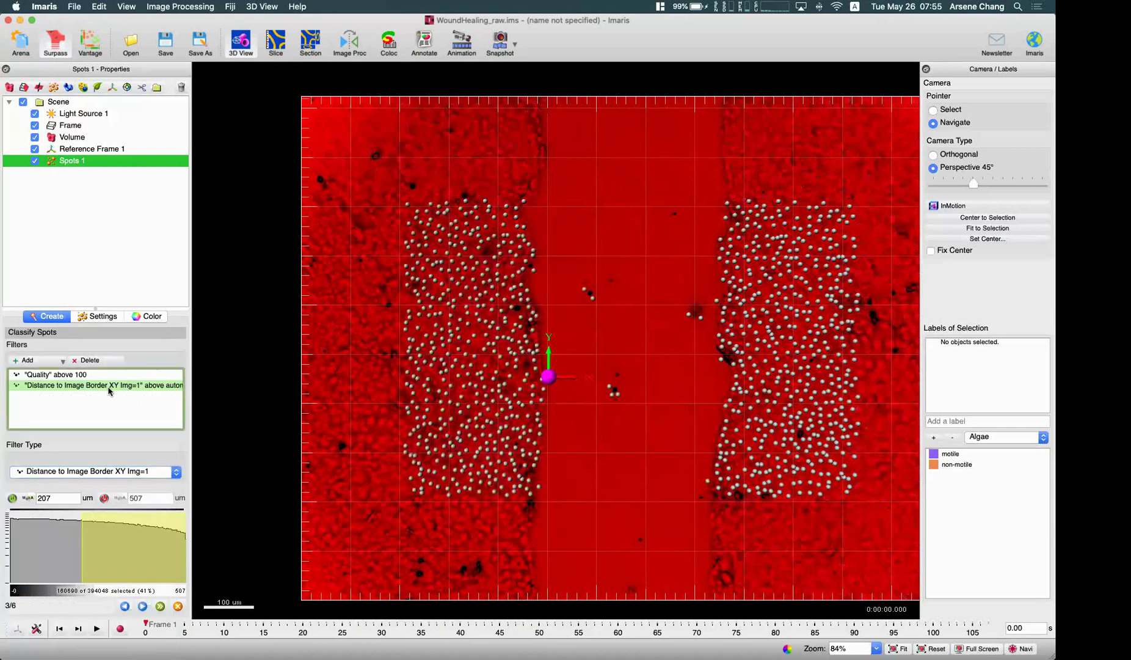
left_click(116, 473)
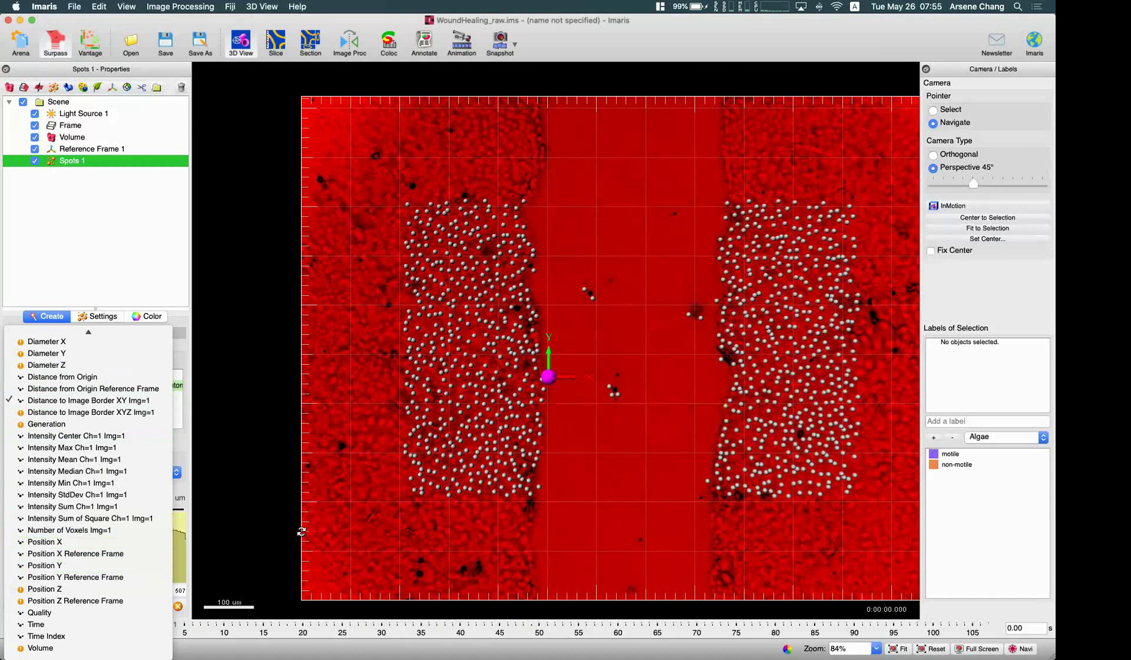
left_click(126, 550)
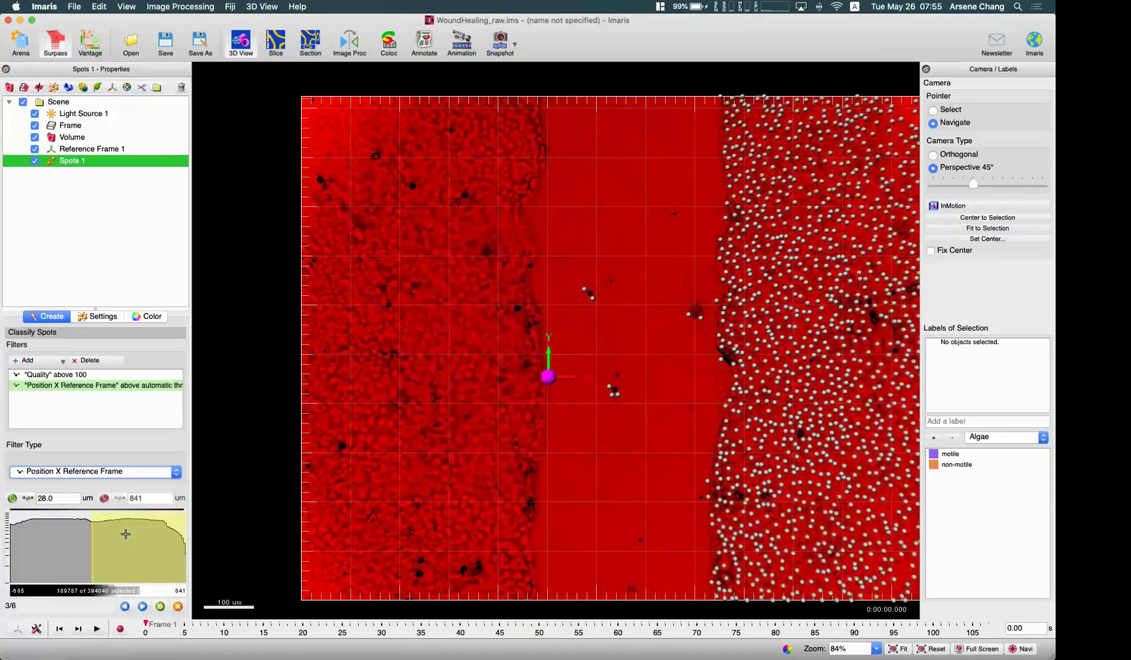
- Enable both thresholds of the Position X Reference Frame filter, with the lower one automatic and the upper one at 0 um
left_click(12, 498)
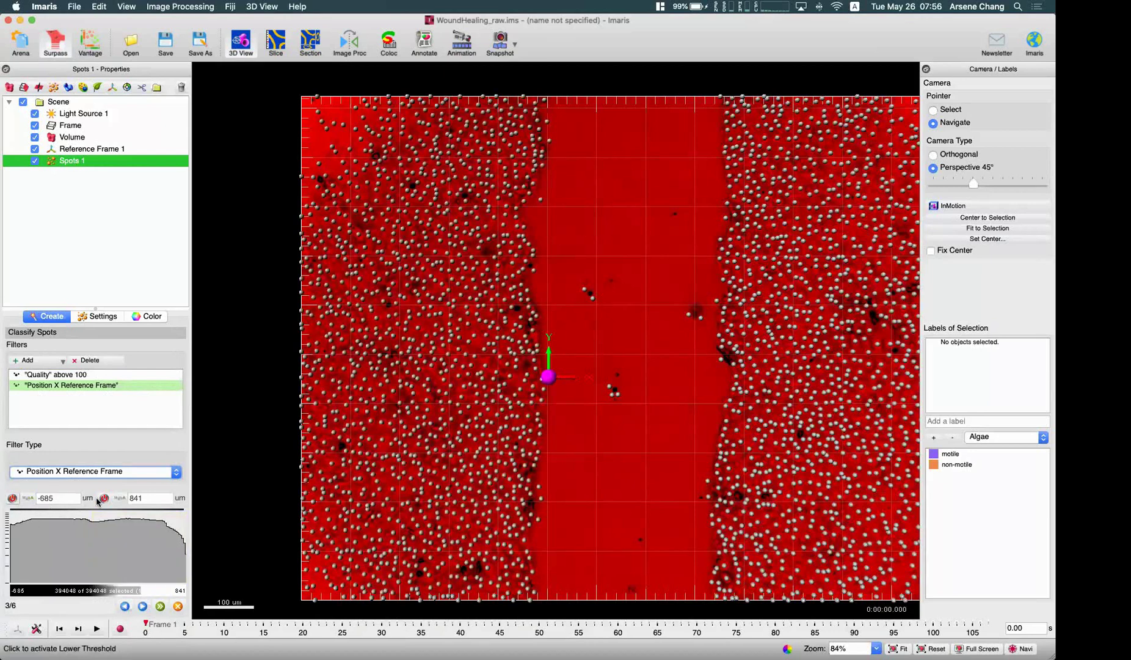
left_click(12, 498)
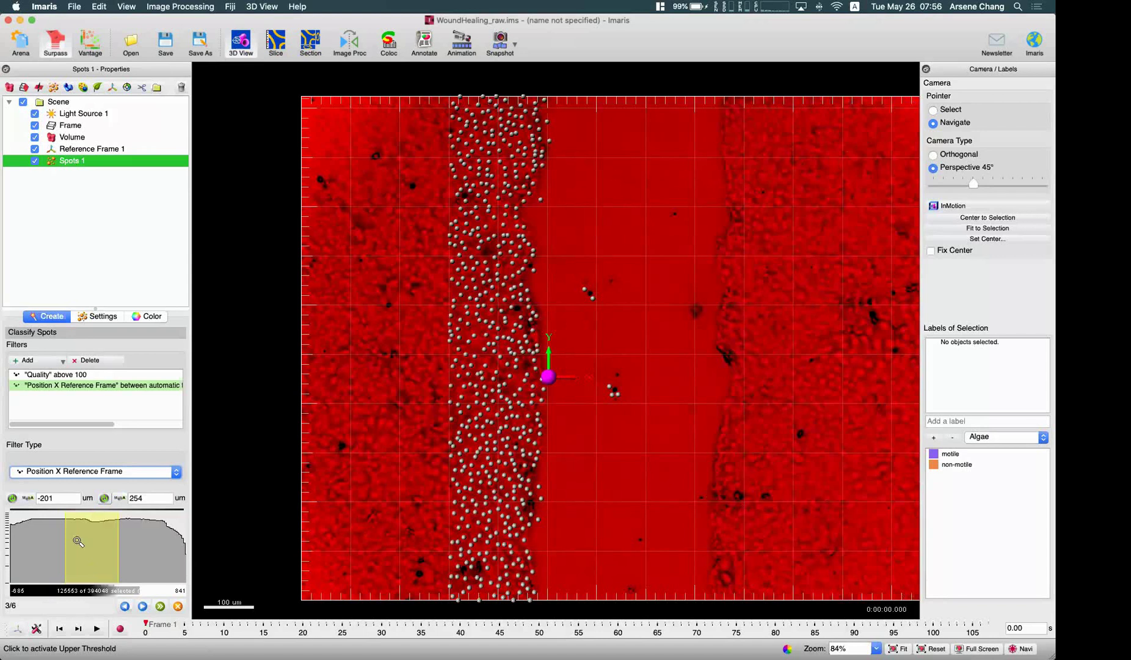
left_click(151, 494)
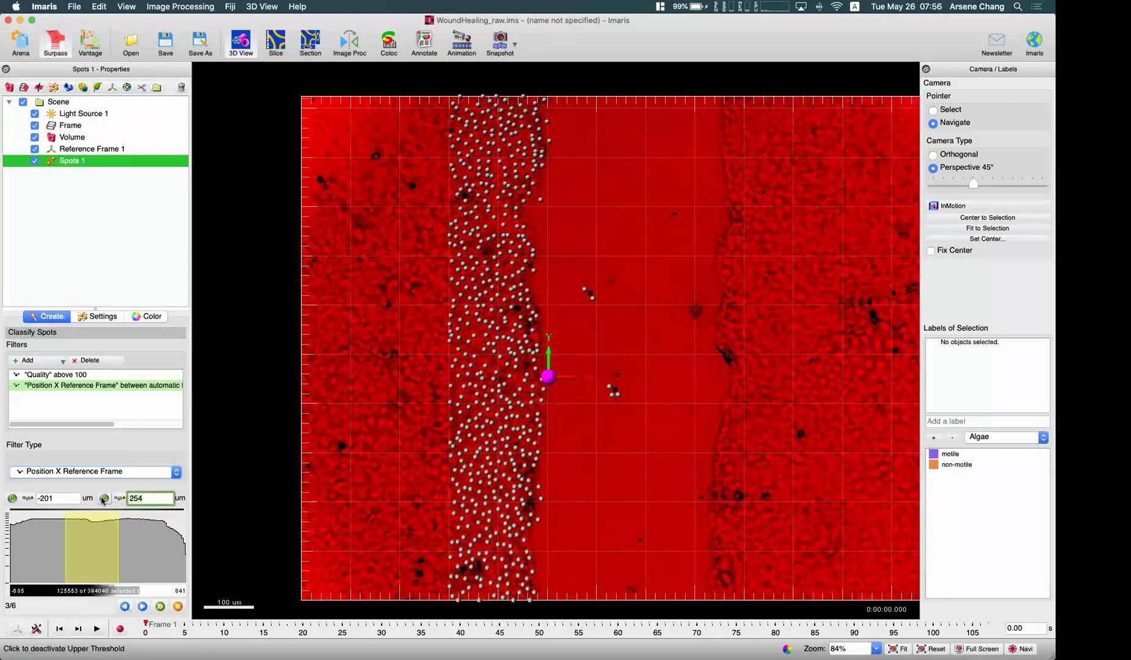
type("0")
key("Return")
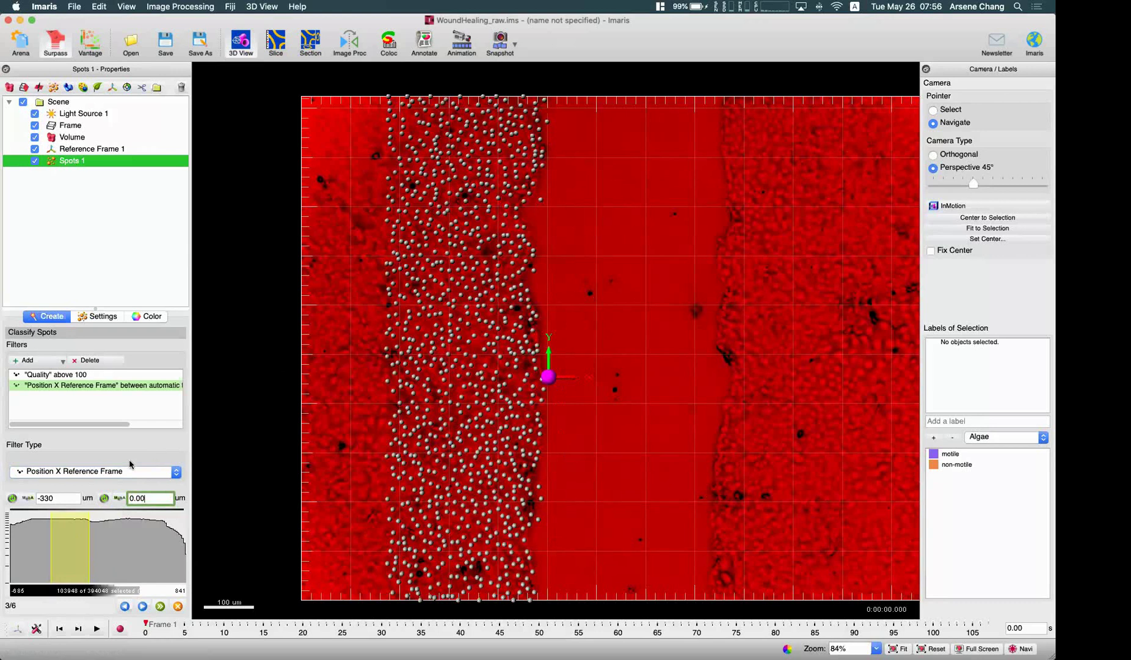
- Try lower thresholds of 10 um and -20 um on the Position X Reference Frame filter
left_click(62, 501)
mouse_move(3, 502)
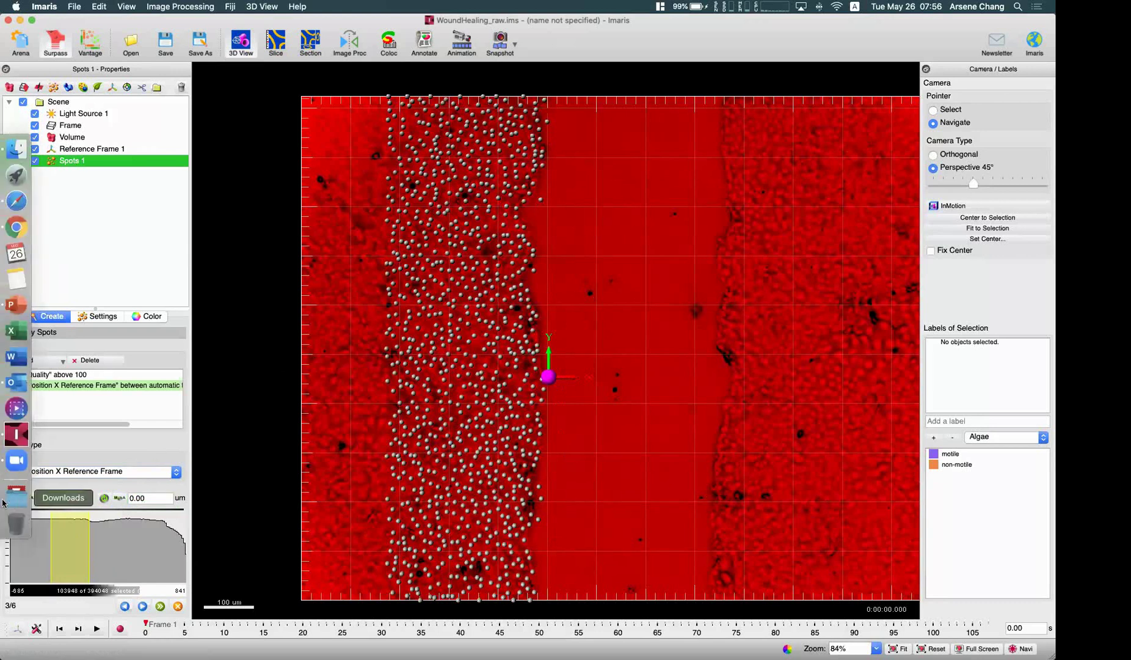
type("10")
key("Return")
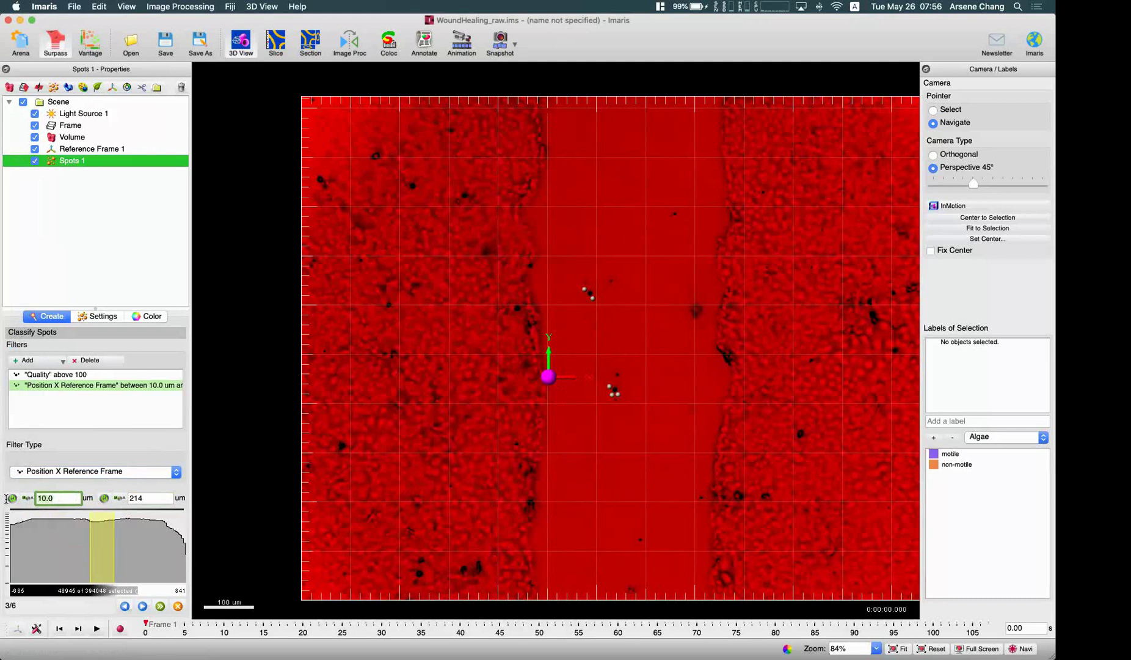
left_click(8, 499)
type("20")
key("Return")
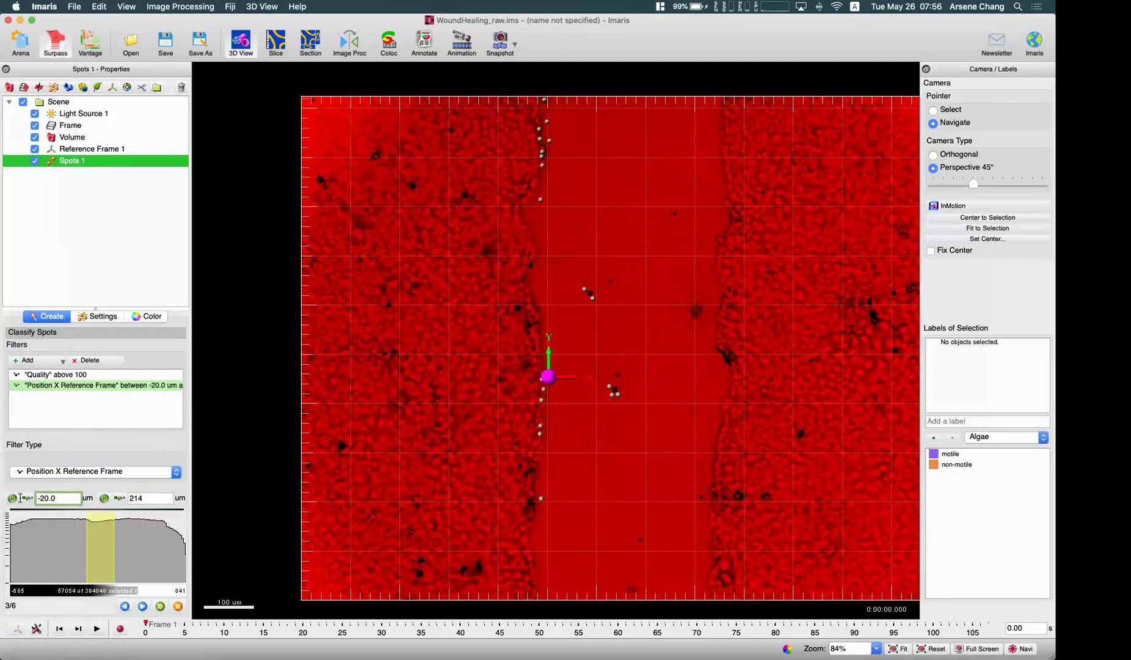
- Limit the Position X Reference Frame filter to spots between -100 um and 0 um from the wound-edge frame
key("super+a")
type("-100")
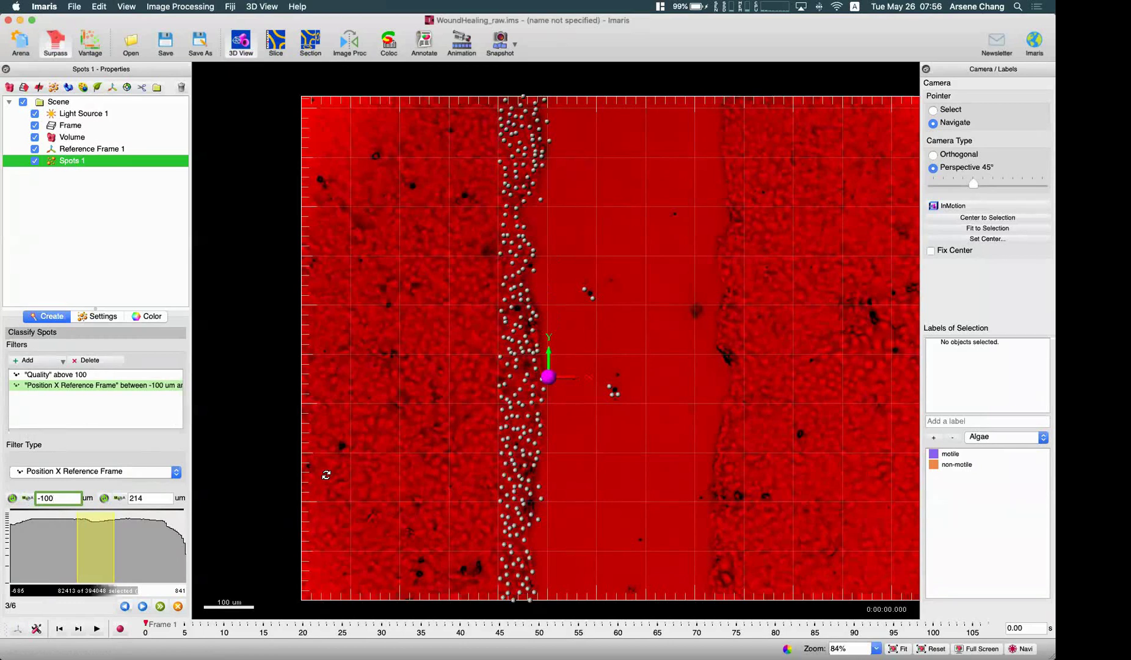
mouse_move(157, 627)
left_mouse_down()
mouse_move(361, 627)
mouse_move(145, 624)
left_mouse_up()
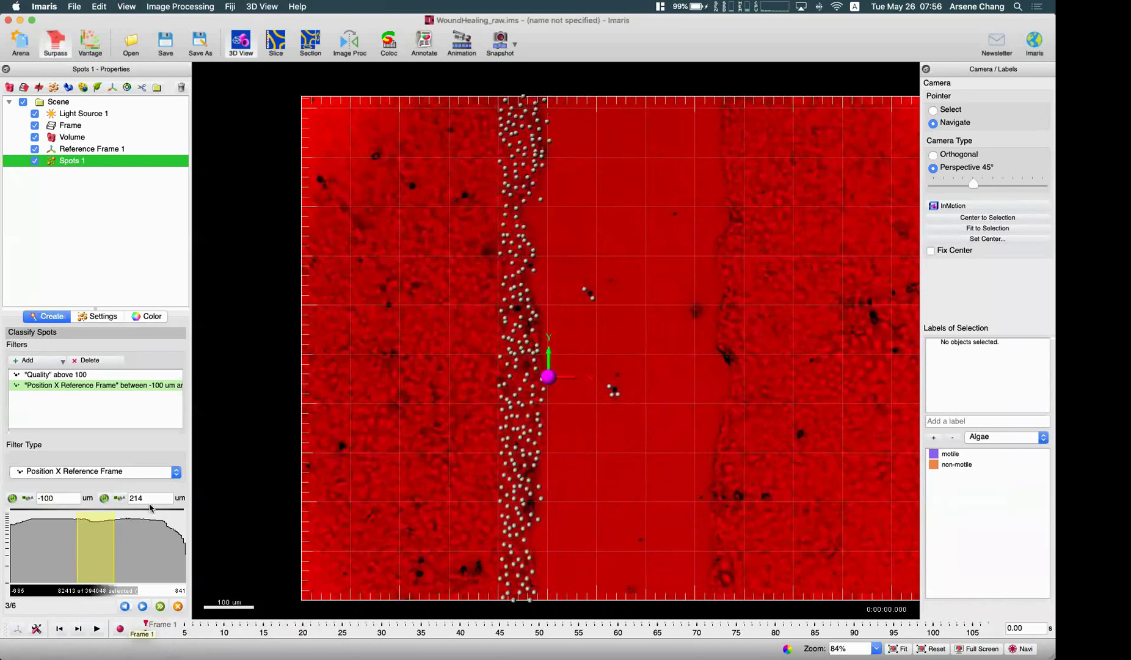
left_click(128, 498)
key("BackSpace")
key("BackSpace")
key("BackSpace")
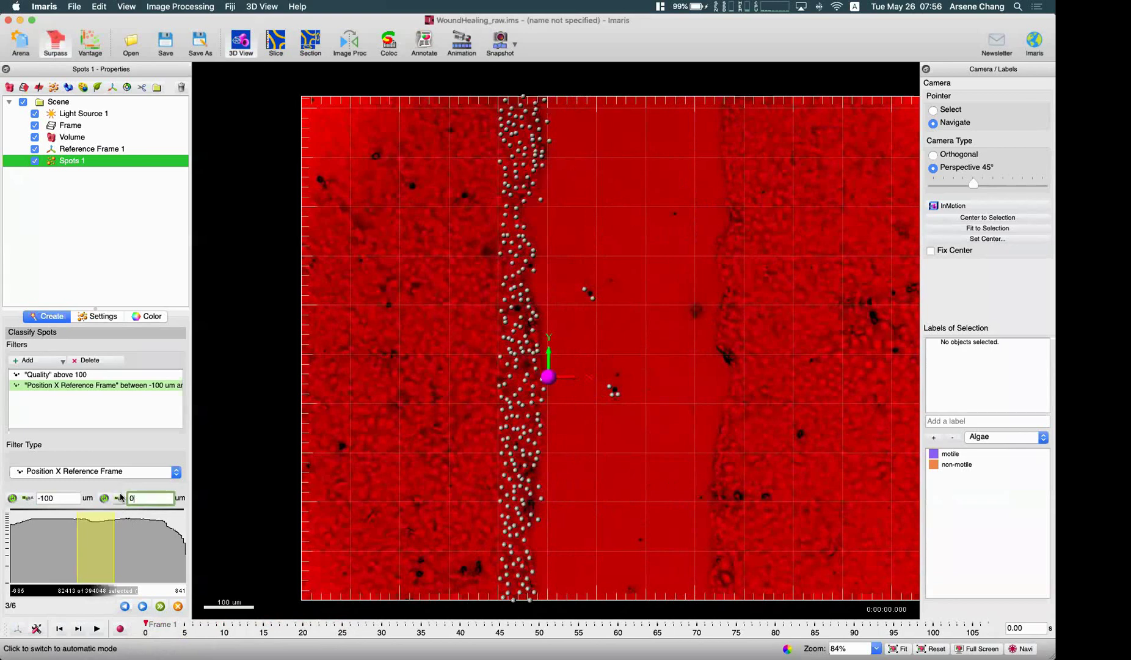
type("0")
key("Return")
- Scrub through the time series to check the filtered spots along the moving wound edge, and look at the Edit Spots stage
left_click_drag(147, 624, 697, 622)
left_click_drag(813, 593, 815, 622)
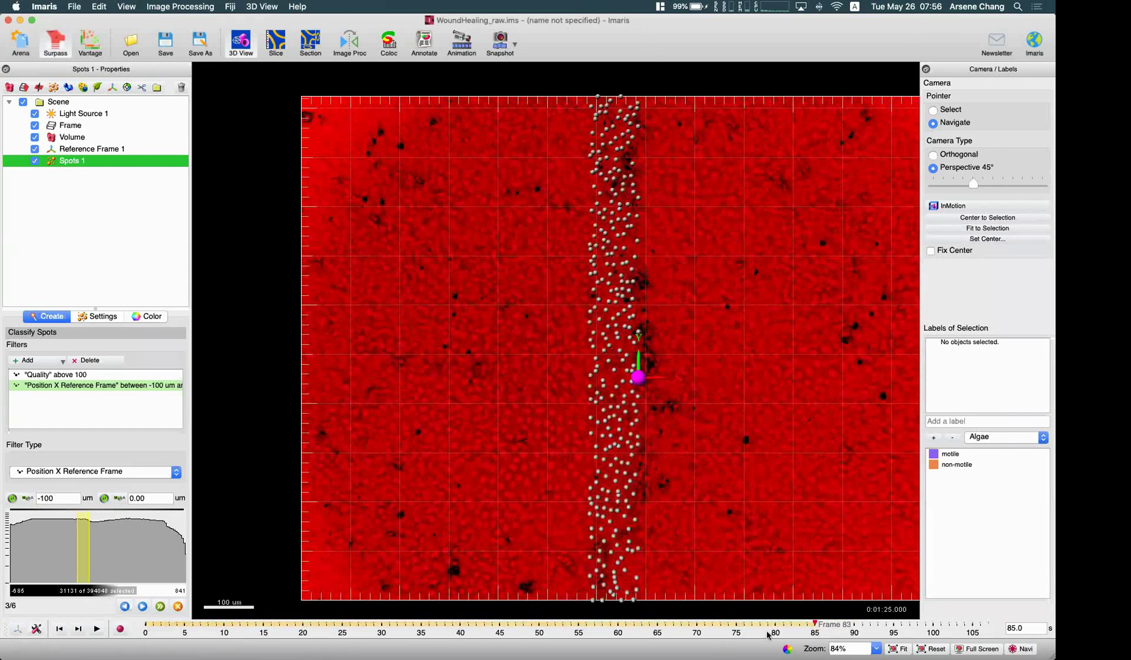
left_click_drag(816, 624, 168, 651)
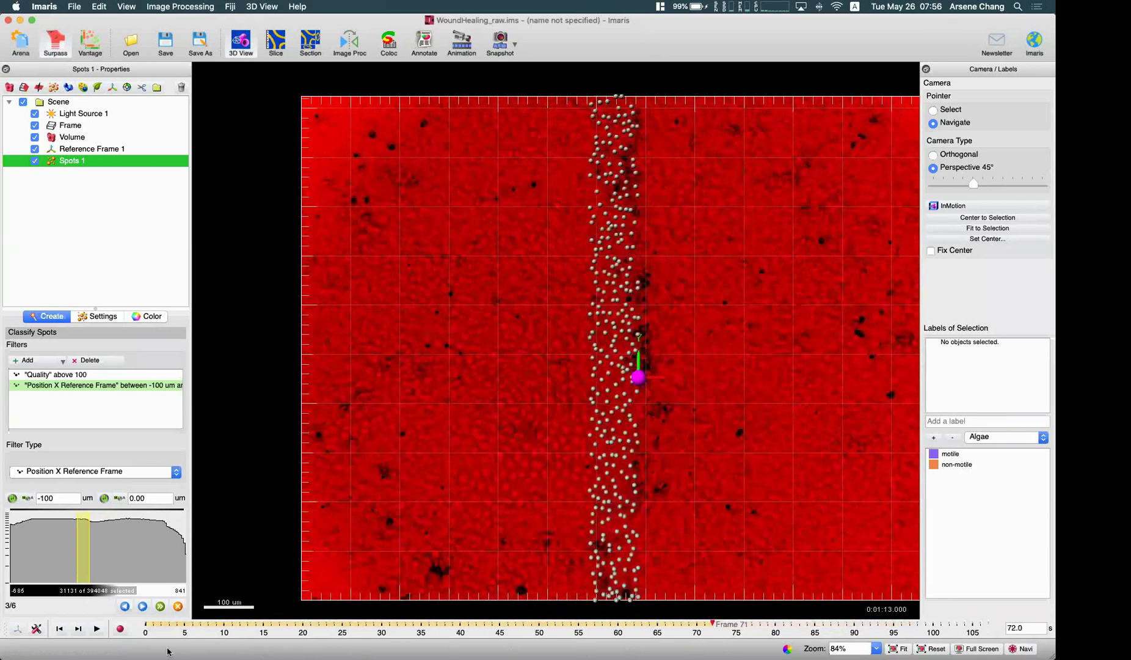
left_click(142, 606)
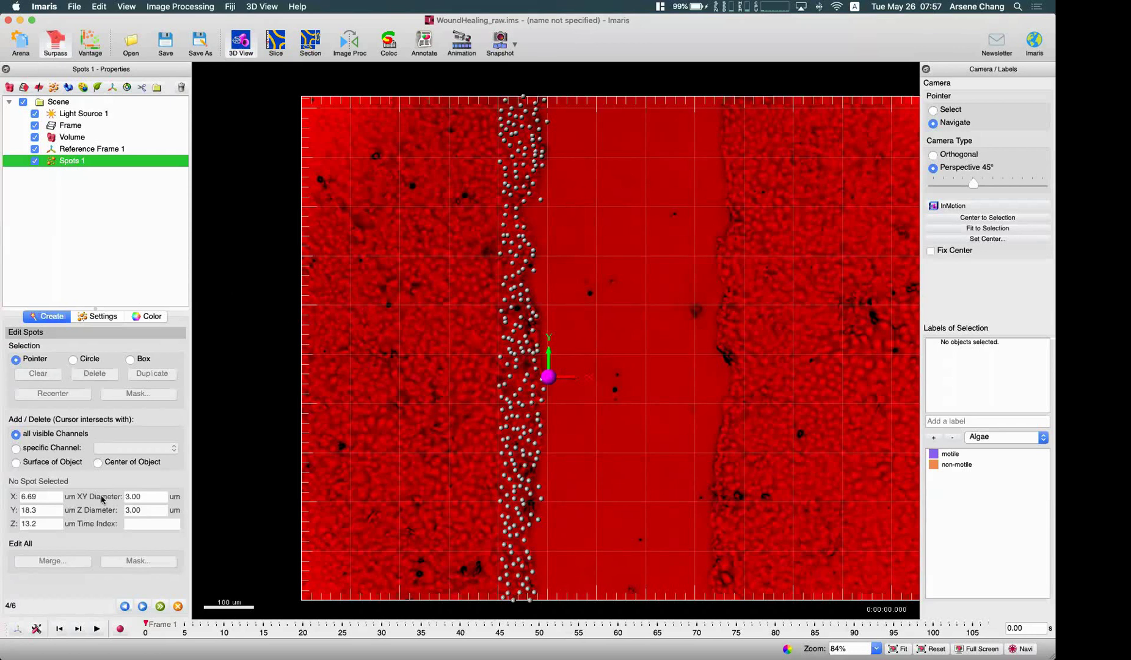
left_click(160, 606)
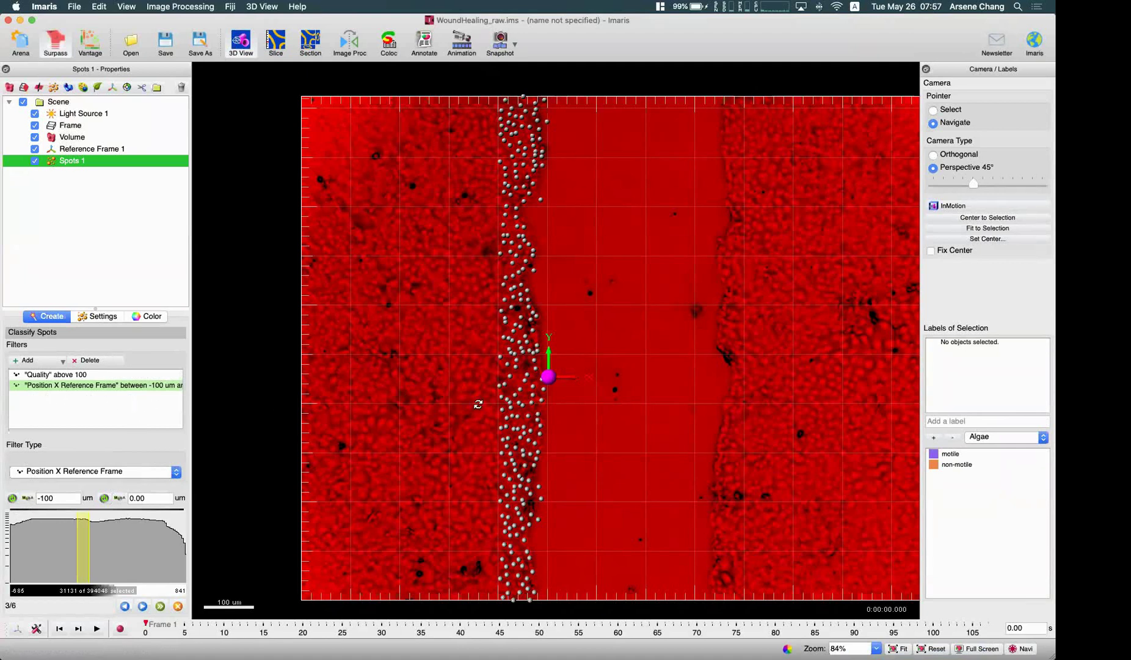
- Leave the wound healing image without saving its changes and open the Egg chamber rotation Ex1 image
key("super+q")
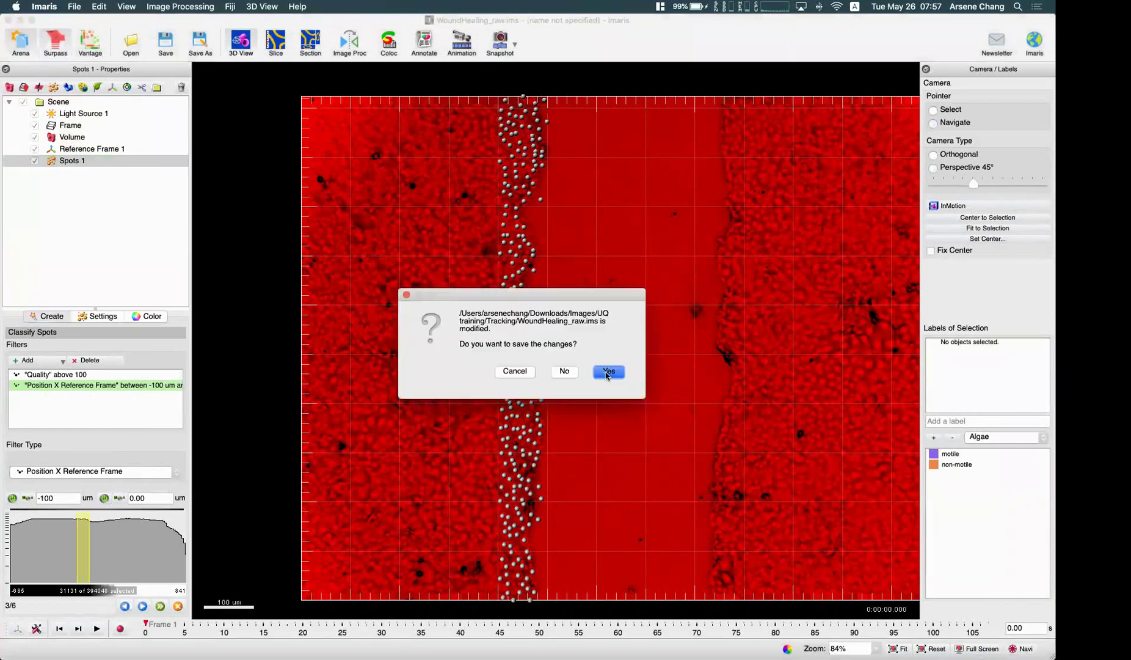
left_click(563, 373)
double_click(208, 108)
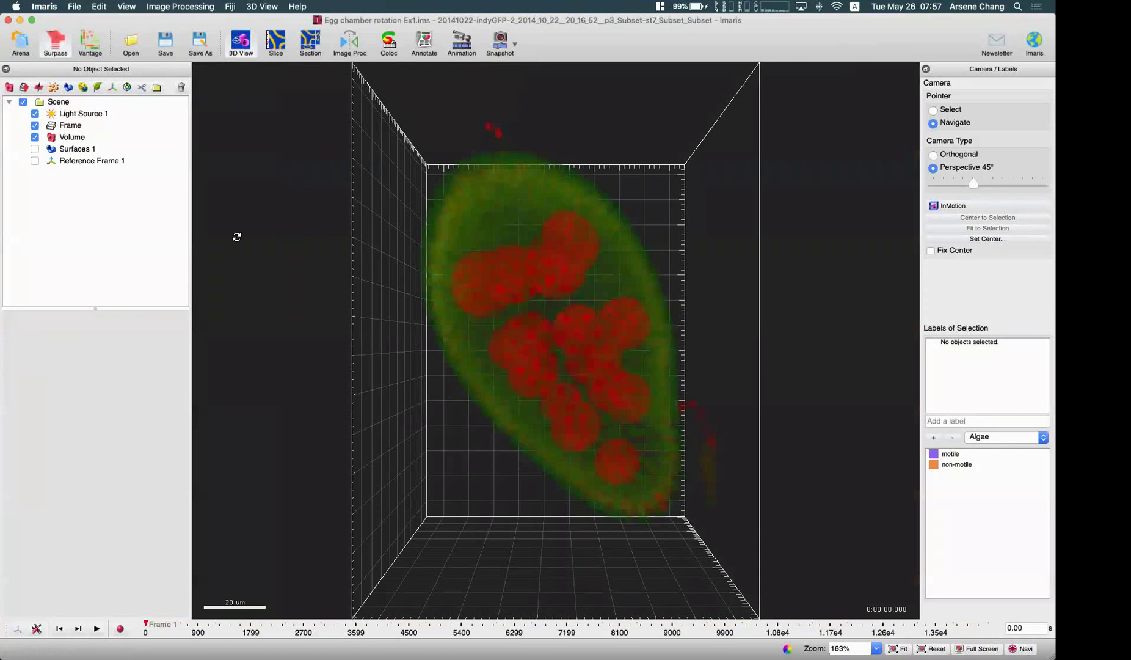
- Play the egg chamber time series and examine the rotation of the nuclei from near and far
scroll(547, 302, "down", 3)
left_click_drag(565, 362, 460, 448)
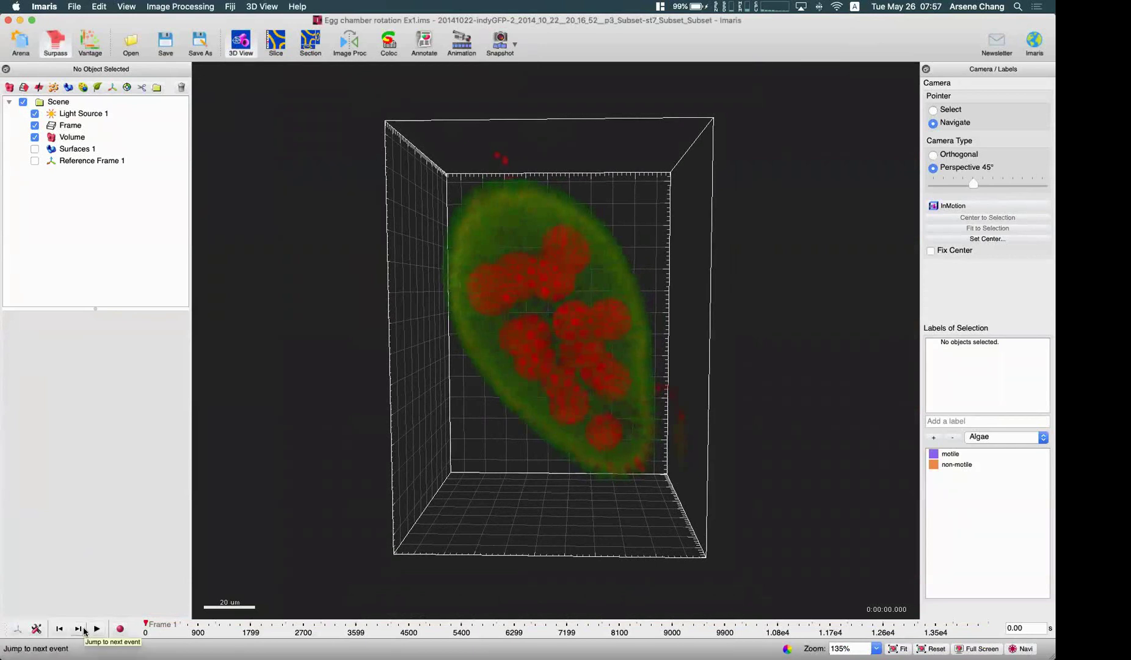
left_click(96, 629)
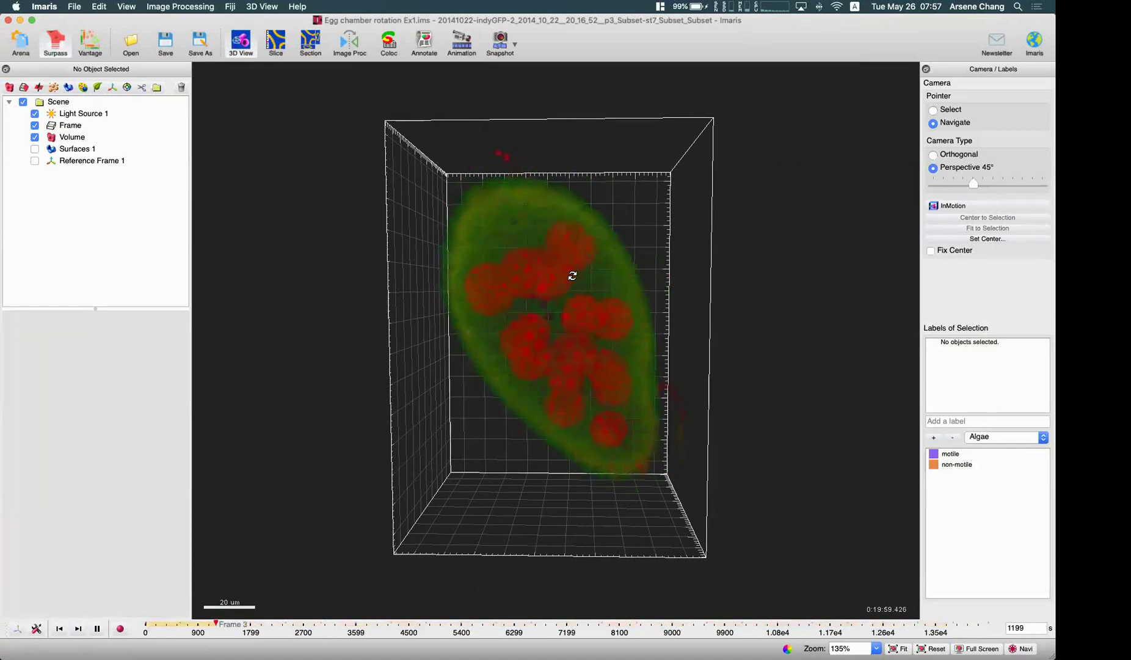
scroll(552, 283, "up", 5)
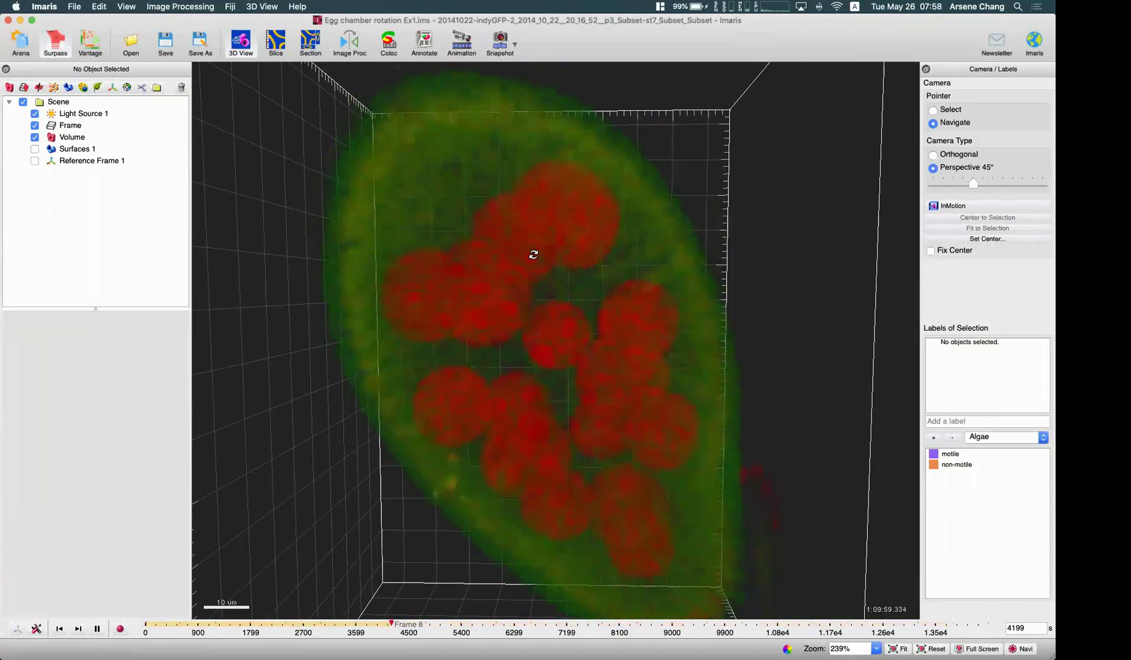
scroll(537, 282, "down", 4)
scroll(538, 279, "up", 5)
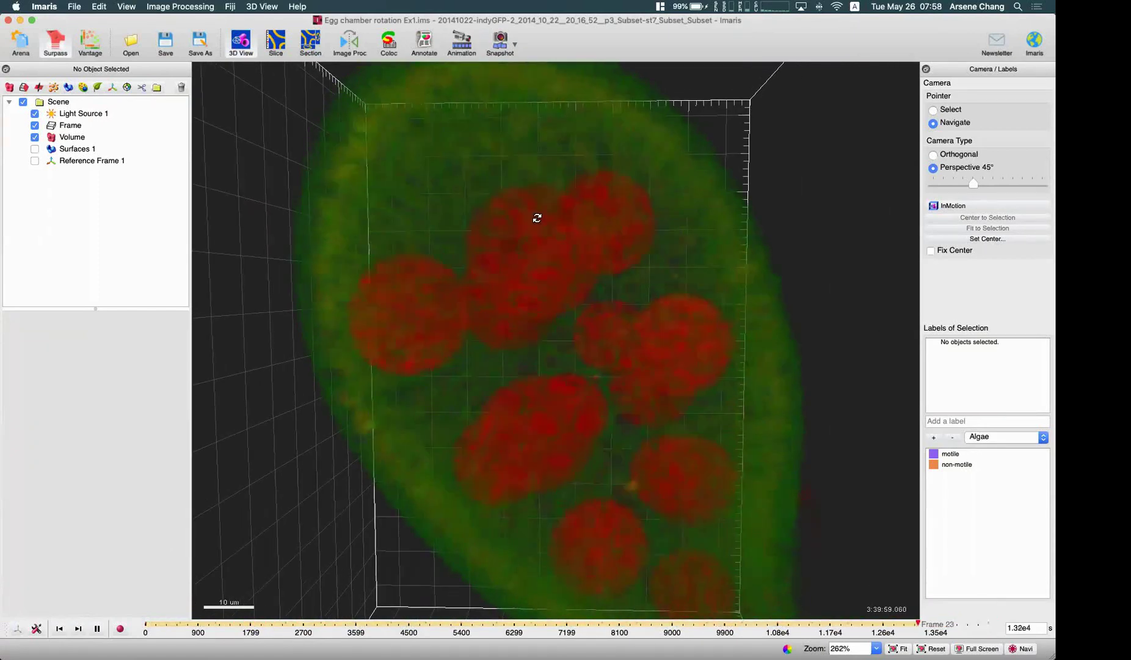
scroll(543, 260, "down", 5)
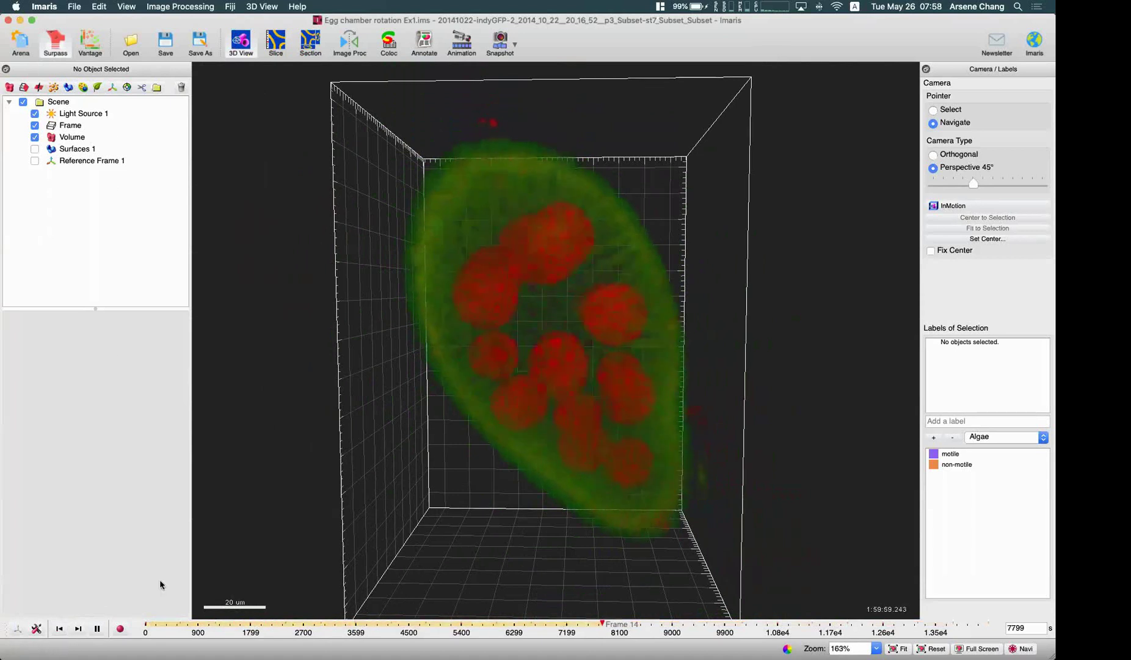
left_click(97, 628)
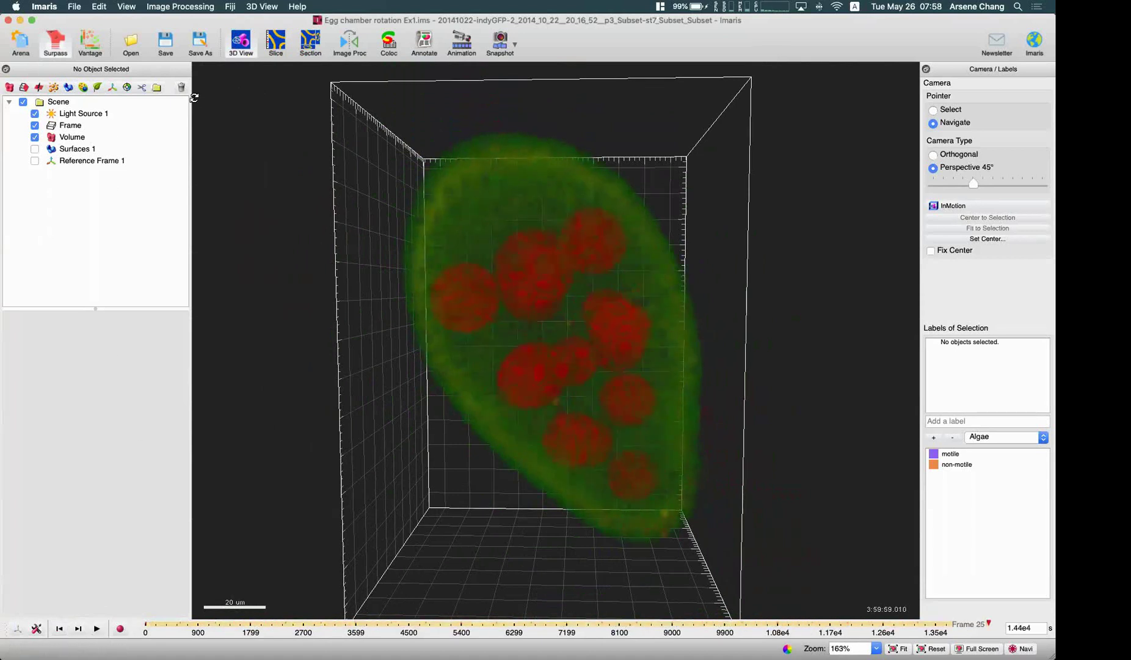
- Show Surfaces 1 with the Display Adjustment window open, and play the time series to examine the tracked nuclei
left_click(35, 149)
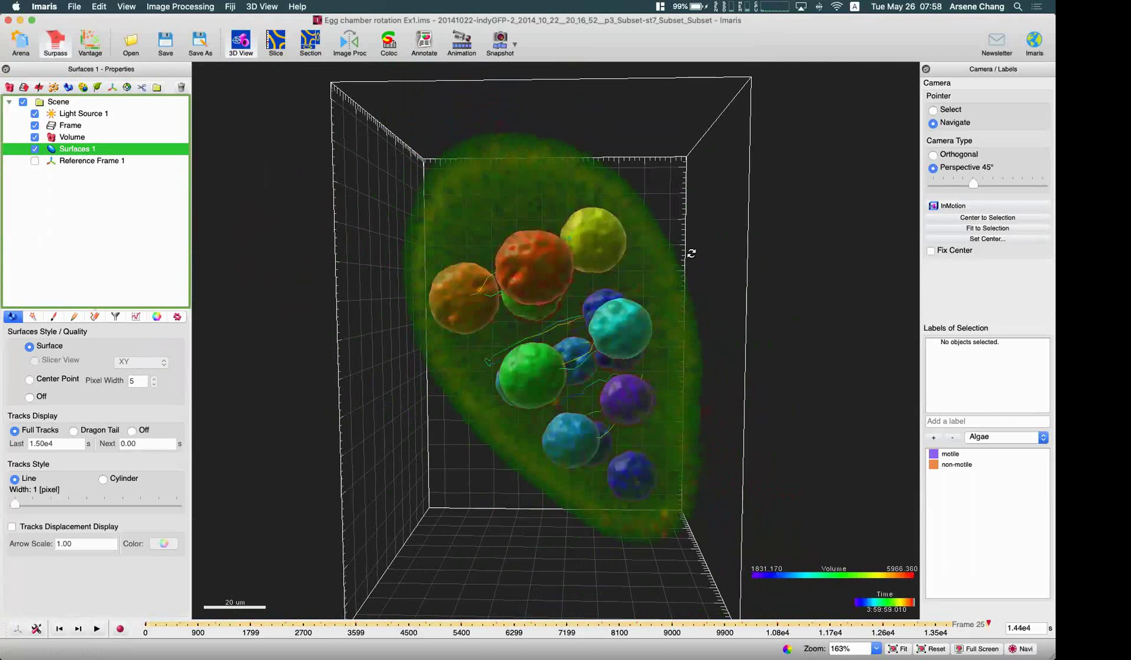
key("super+d")
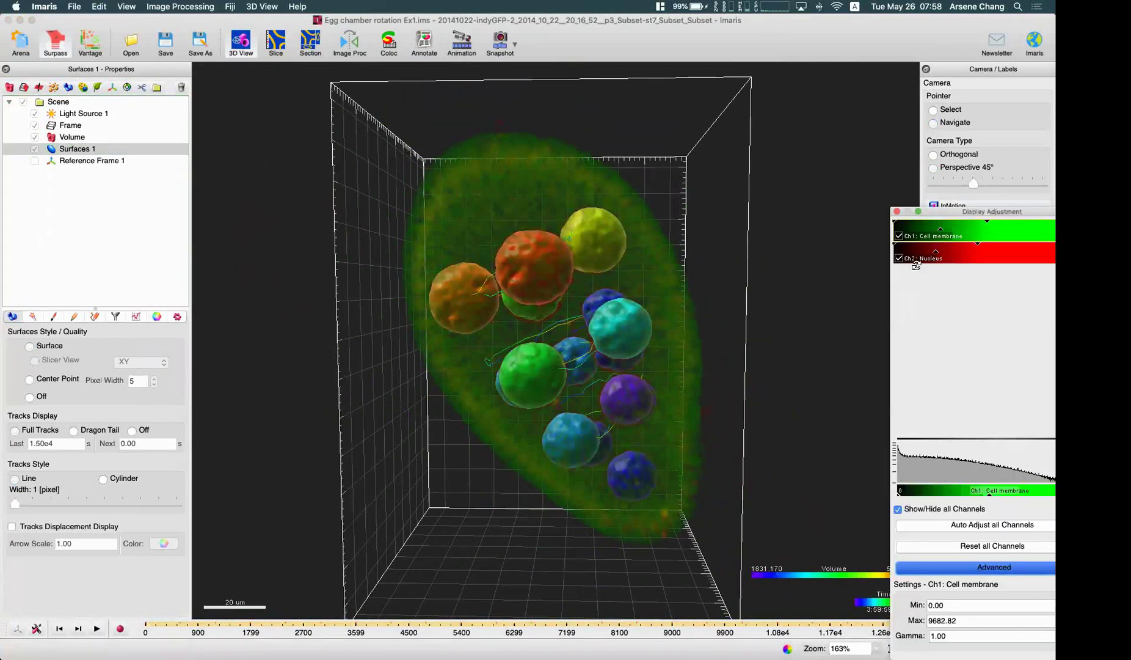
left_click(97, 628)
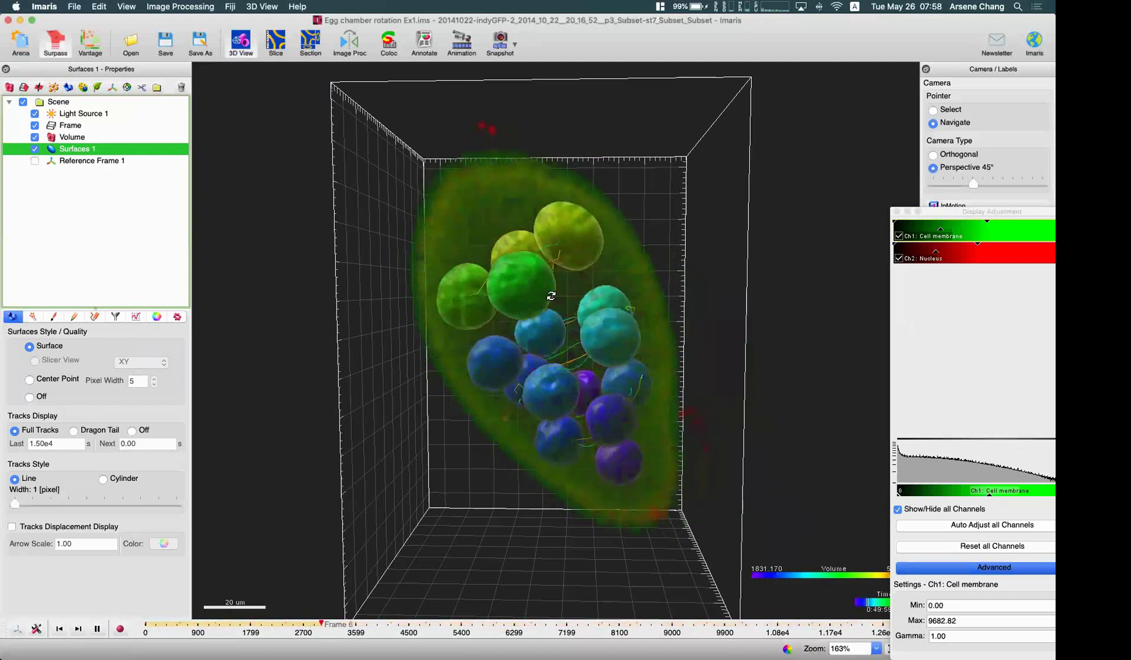
left_click(97, 629)
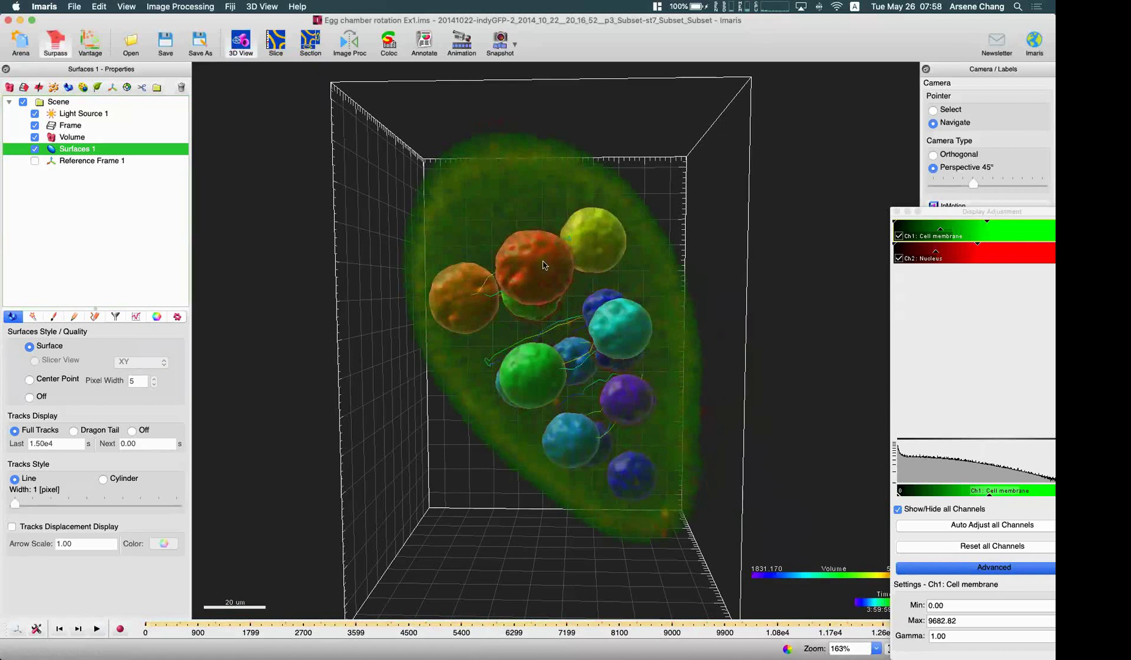
- Inspect the large nucleus near the egg chamber's upper end, then go to frame 15 and close Display Adjustment
scroll(540, 270, "up", 5)
key("Escape")
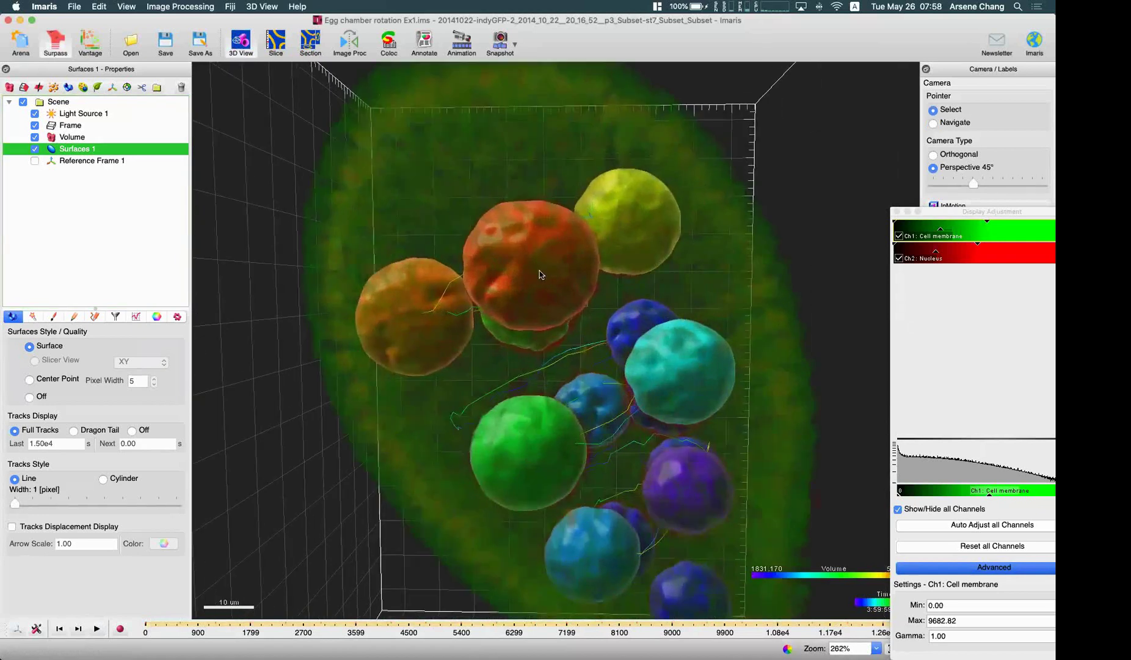
left_click(539, 274)
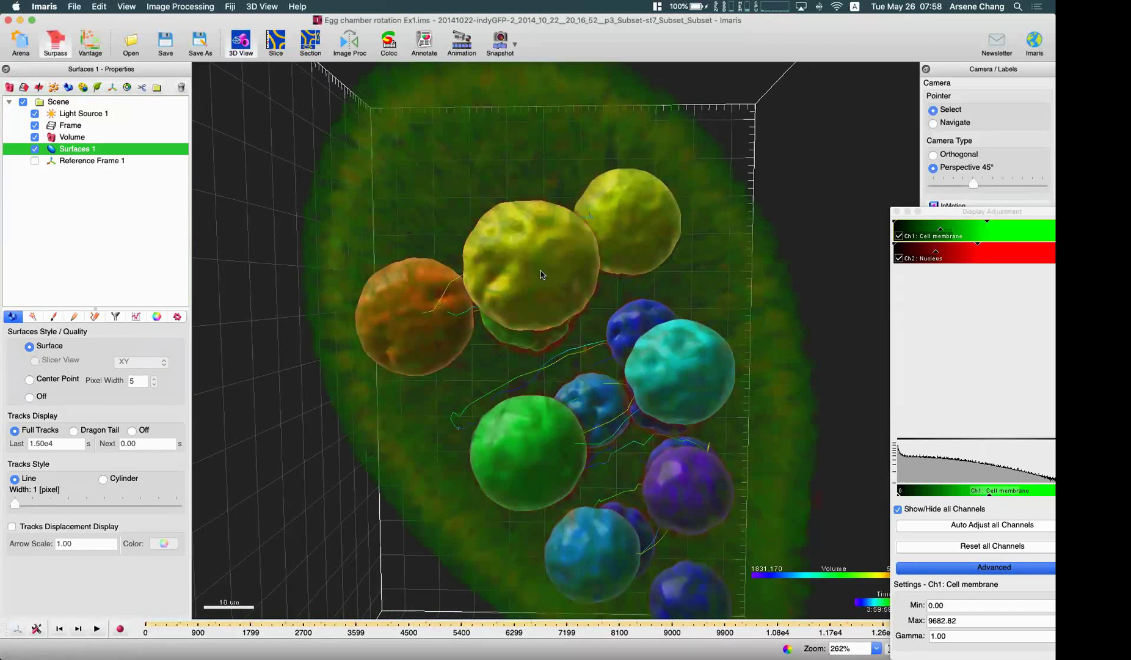
scroll(536, 297, "down", 5)
left_click_drag(227, 624, 623, 592)
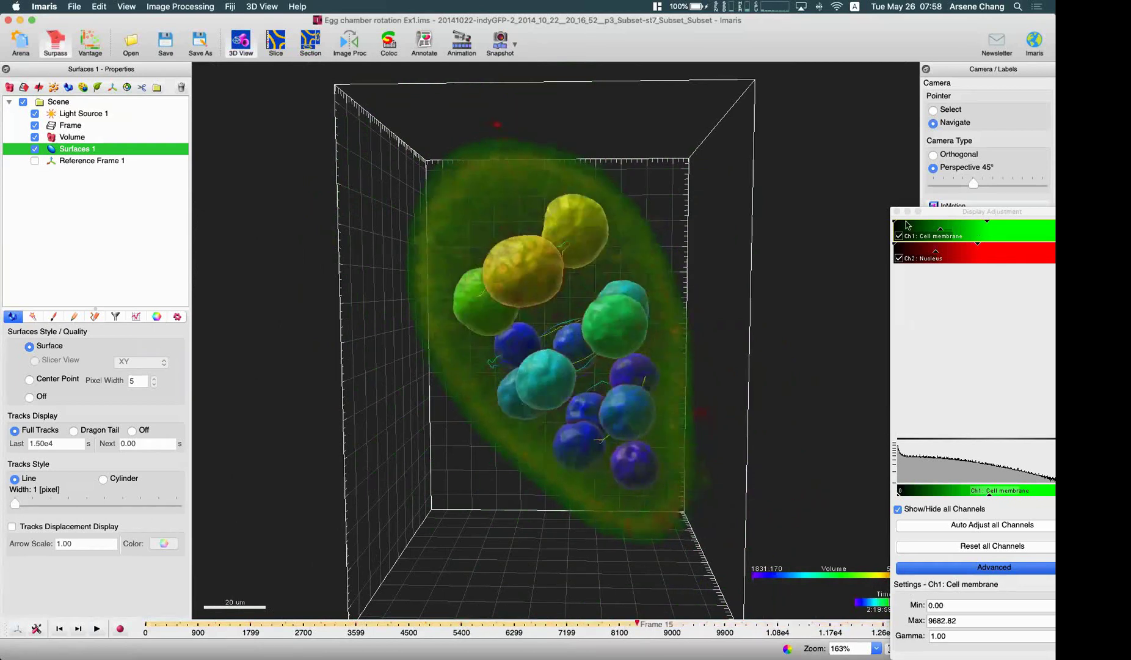
left_click(898, 211)
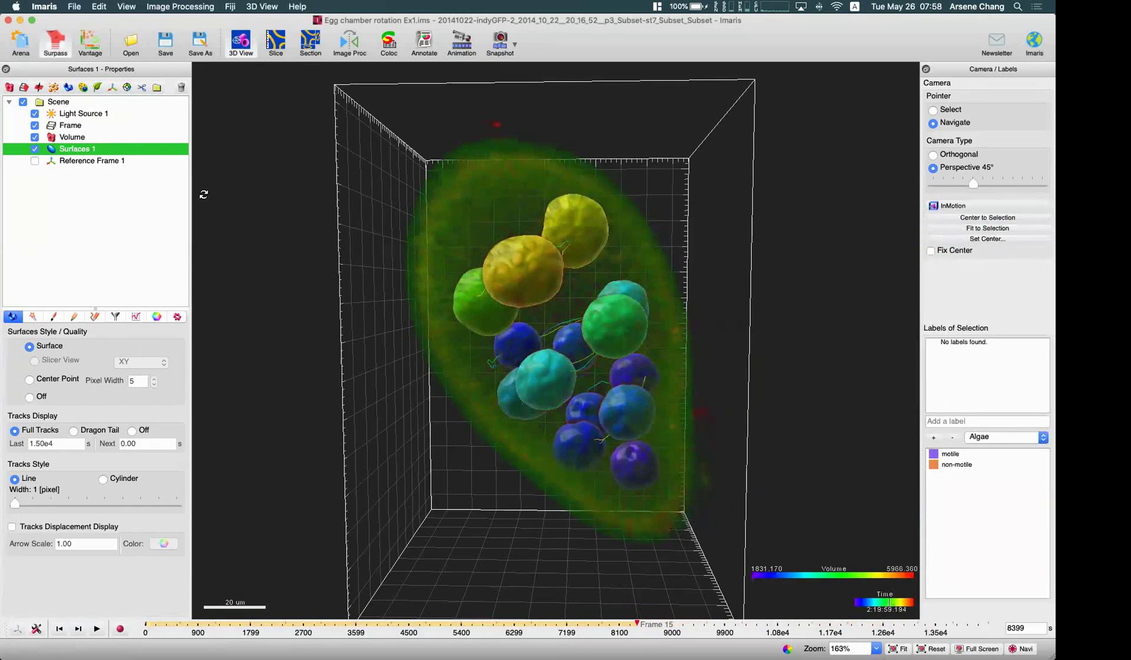
- Show Reference Frame 1 and review the Drift Correction Options for the Surfaces 1 tracks without applying them
left_click(34, 161)
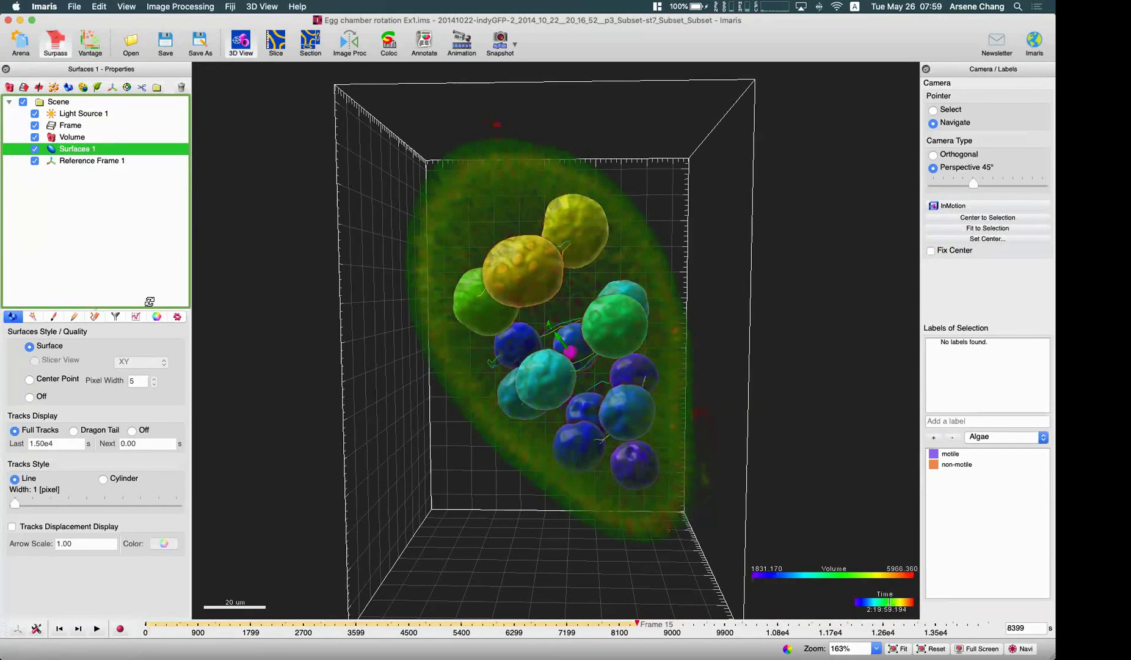
left_click(116, 317)
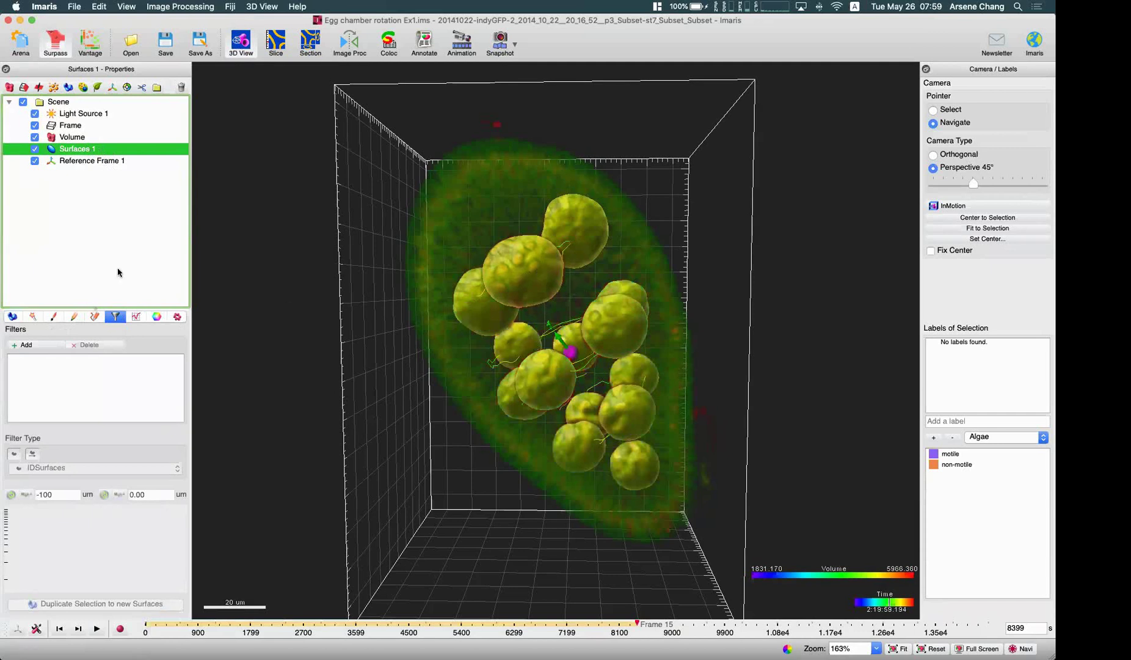
left_click(95, 317)
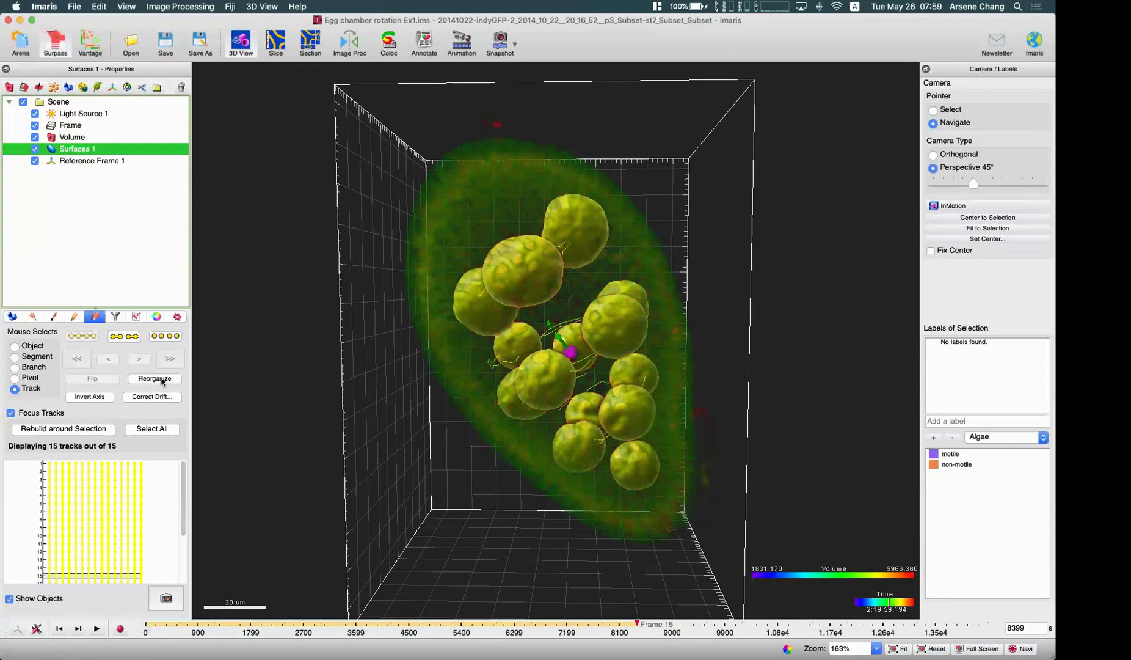
left_click(163, 399)
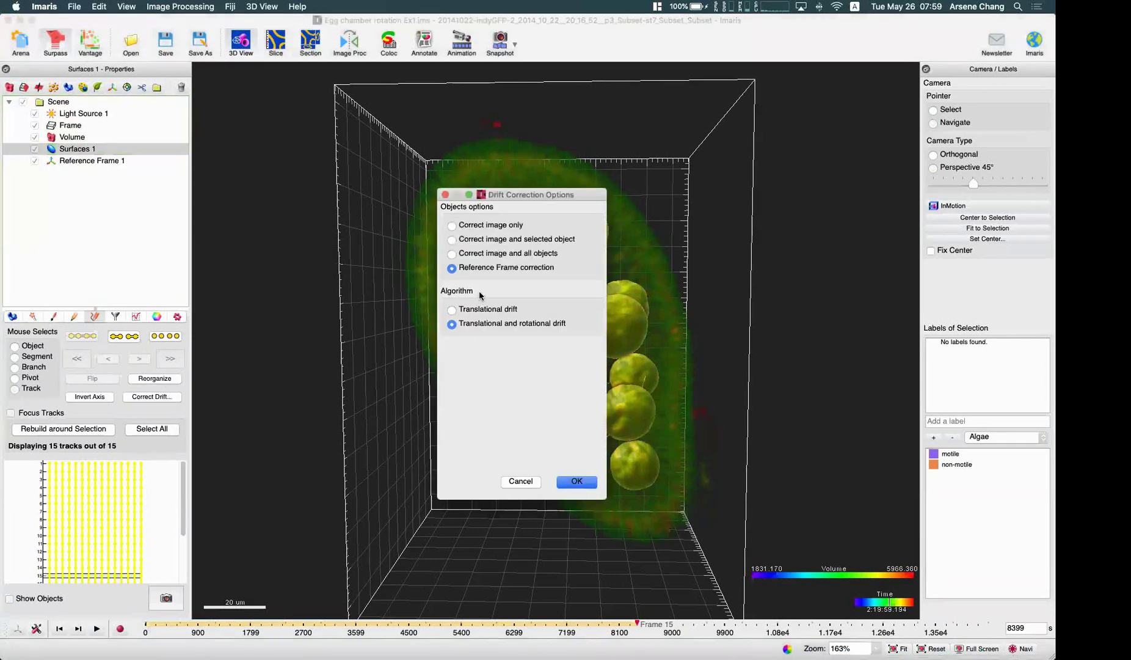
left_click(521, 480)
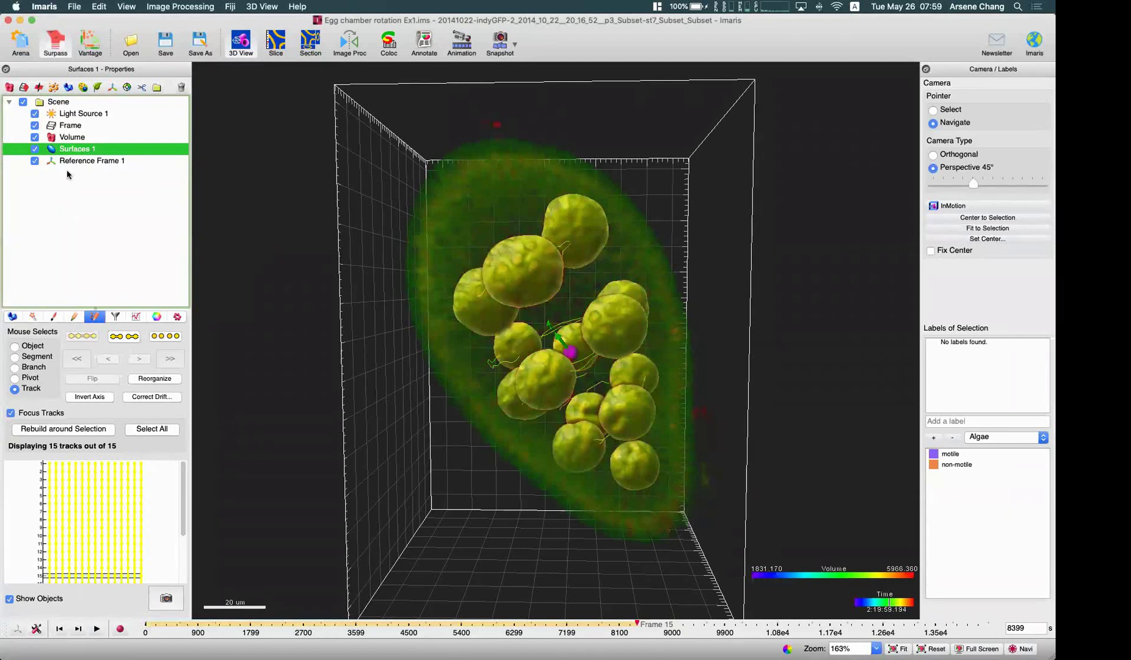
- Select Reference Frame 1 and play the time series in reference frame play mode, stopping at frame 7
left_click(98, 161)
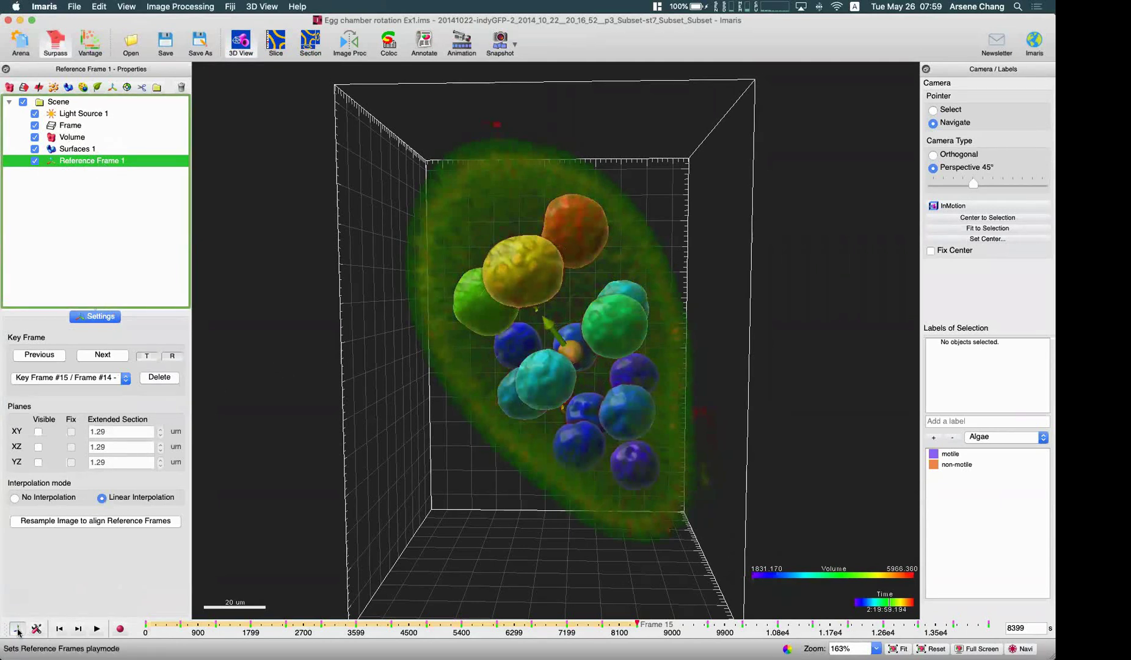
left_click(98, 629)
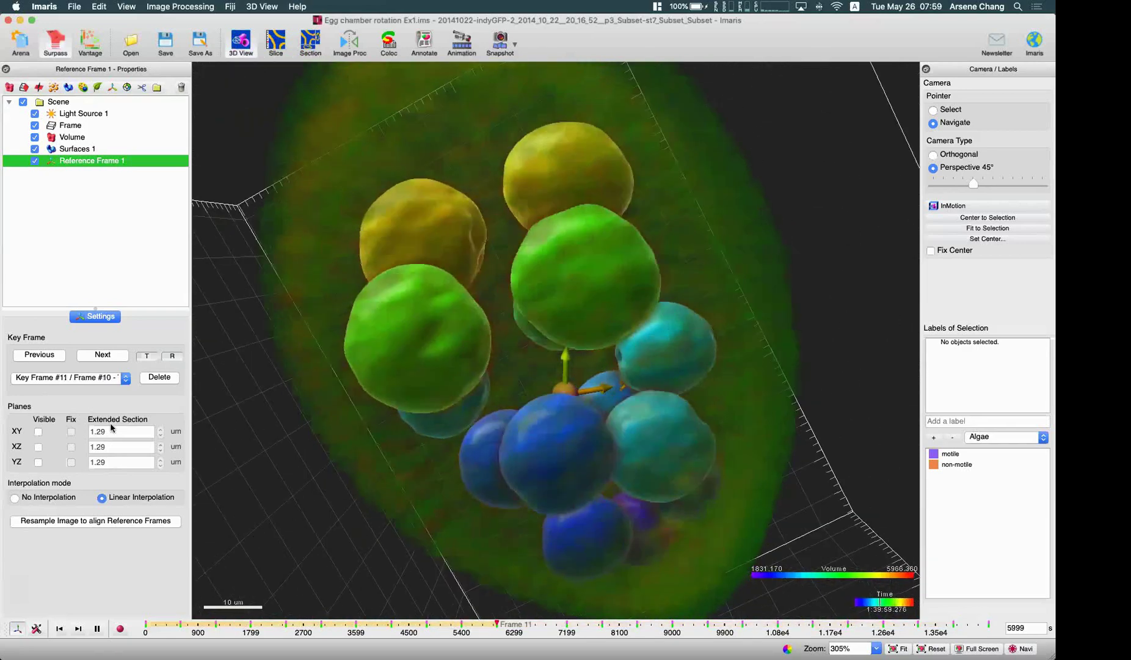
left_click(98, 629)
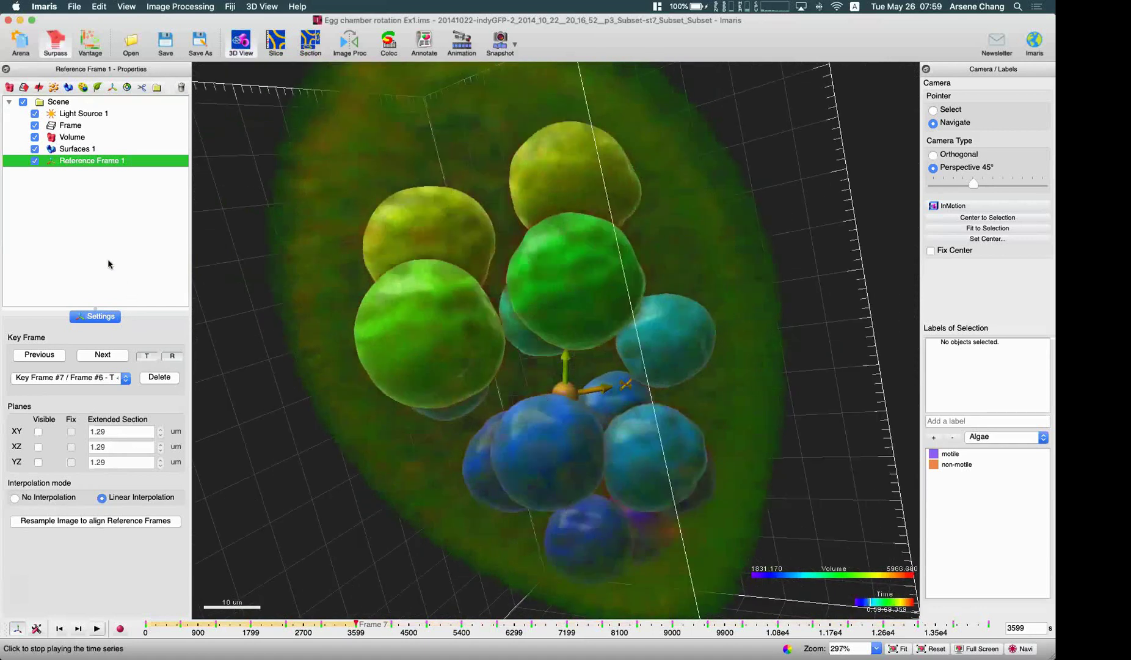
- Select Surfaces 1, open its color settings, and play the time series without reference frame play mode to see the volume-coded nuclei
left_click(97, 149)
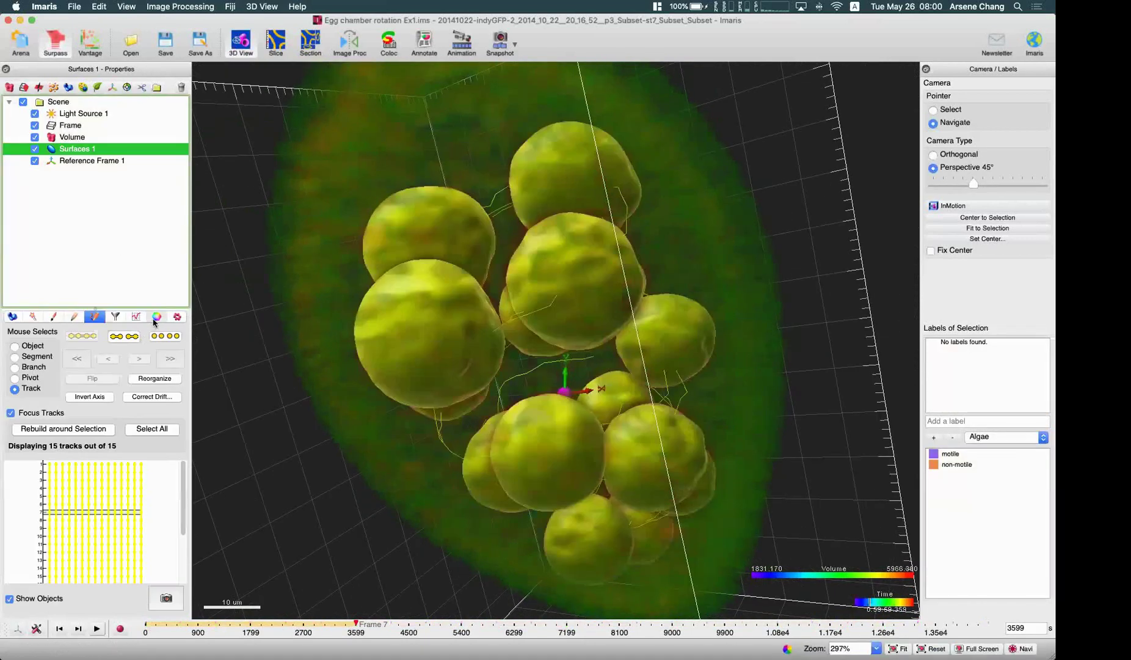
left_click(157, 317)
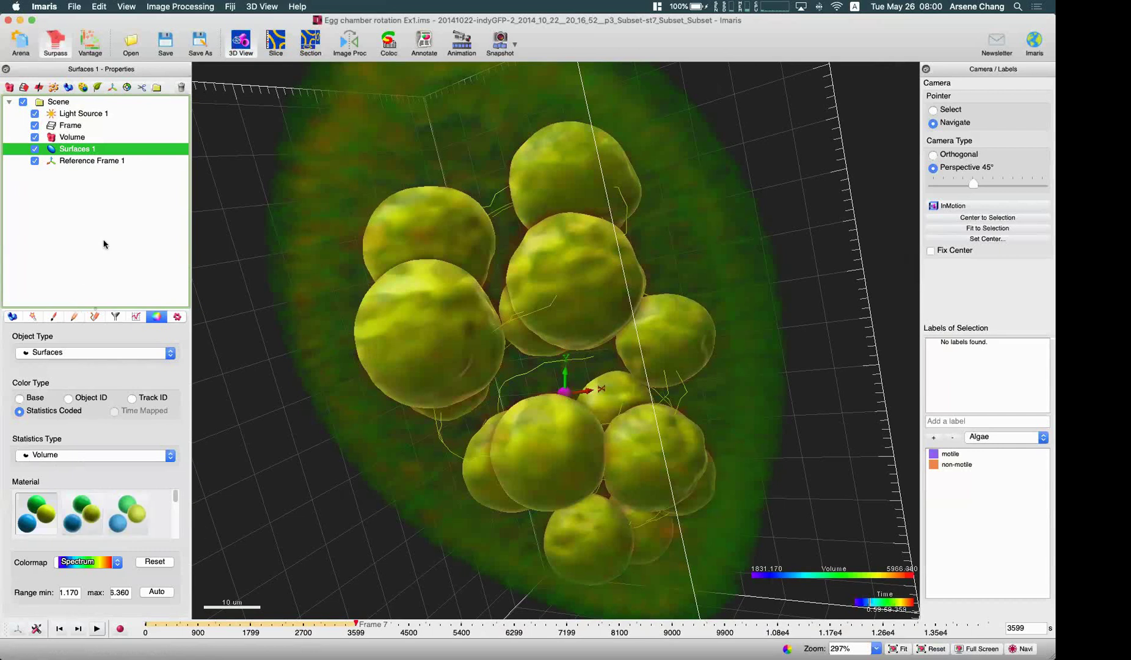
key("Escape")
left_click(97, 628)
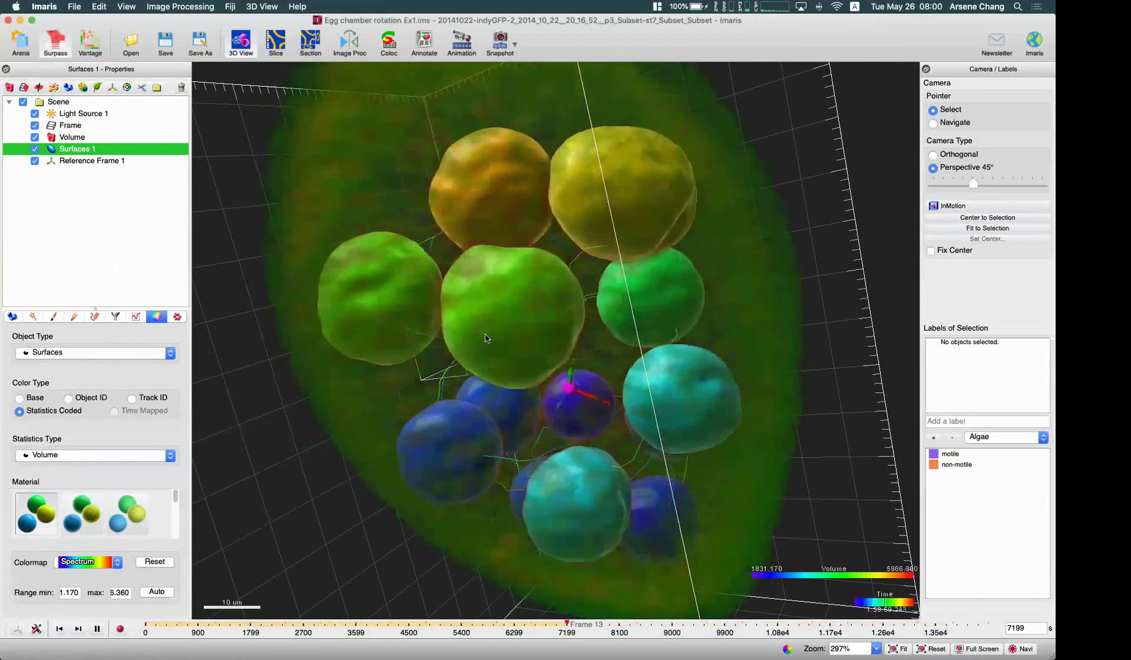
- View the whole egg chamber from another angle during playback to examine nuclear motion, and stop at frame 1
key("Escape")
scroll(514, 347, "down", 5)
scroll(513, 347, "down", 2)
left_click_drag(574, 379, 396, 366)
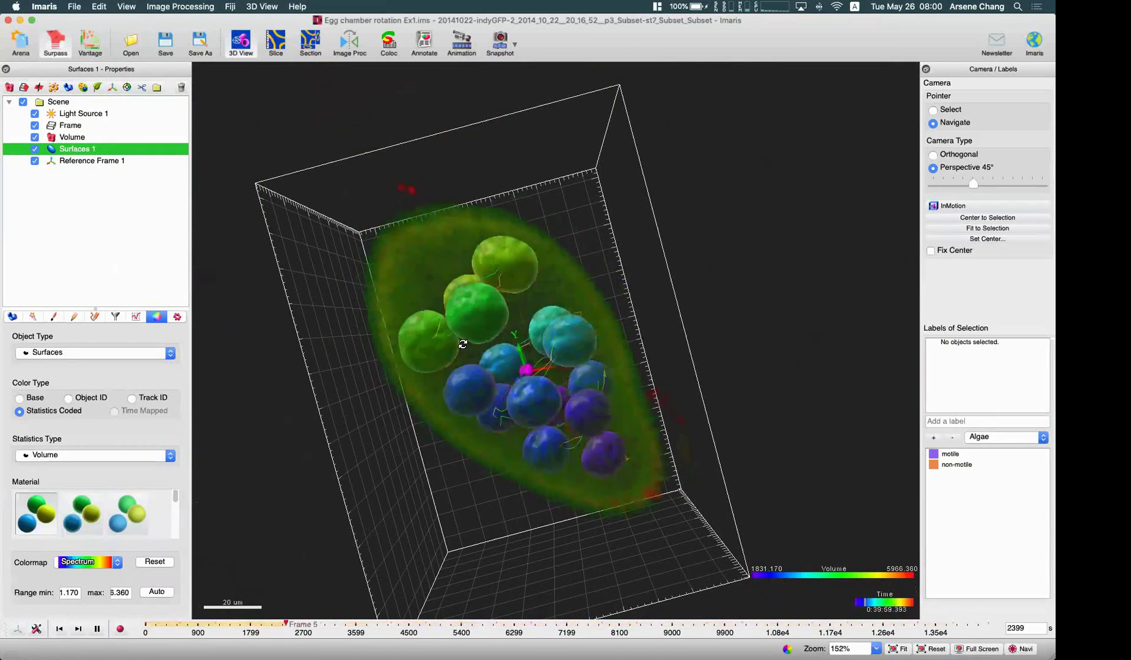
left_click_drag(440, 338, 474, 279)
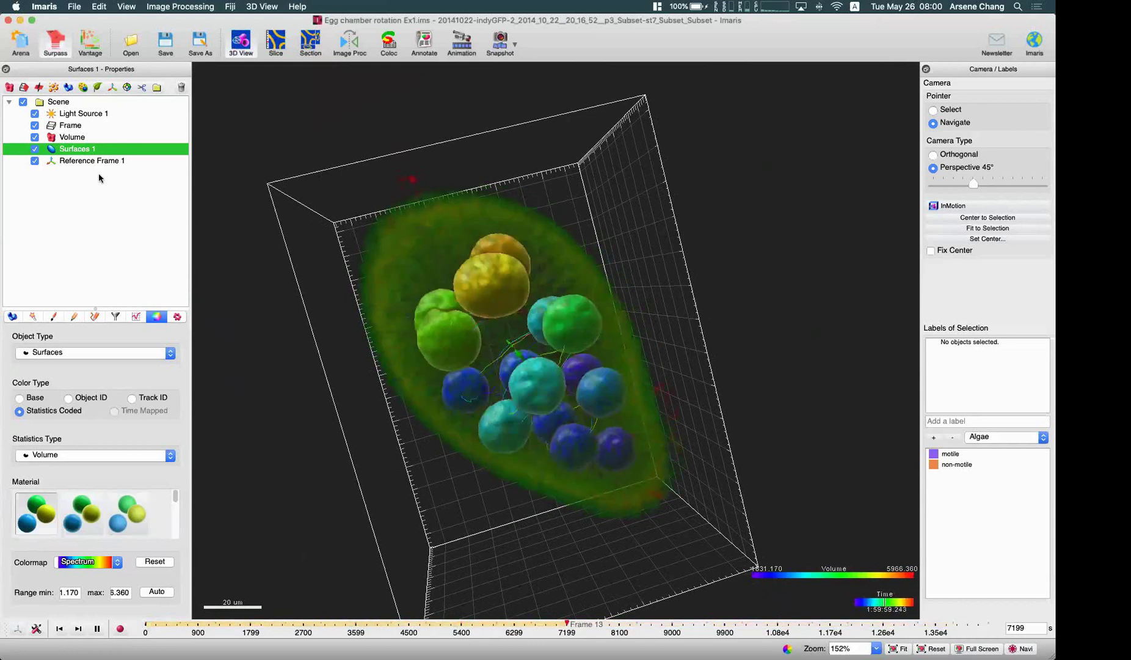
left_click(97, 628)
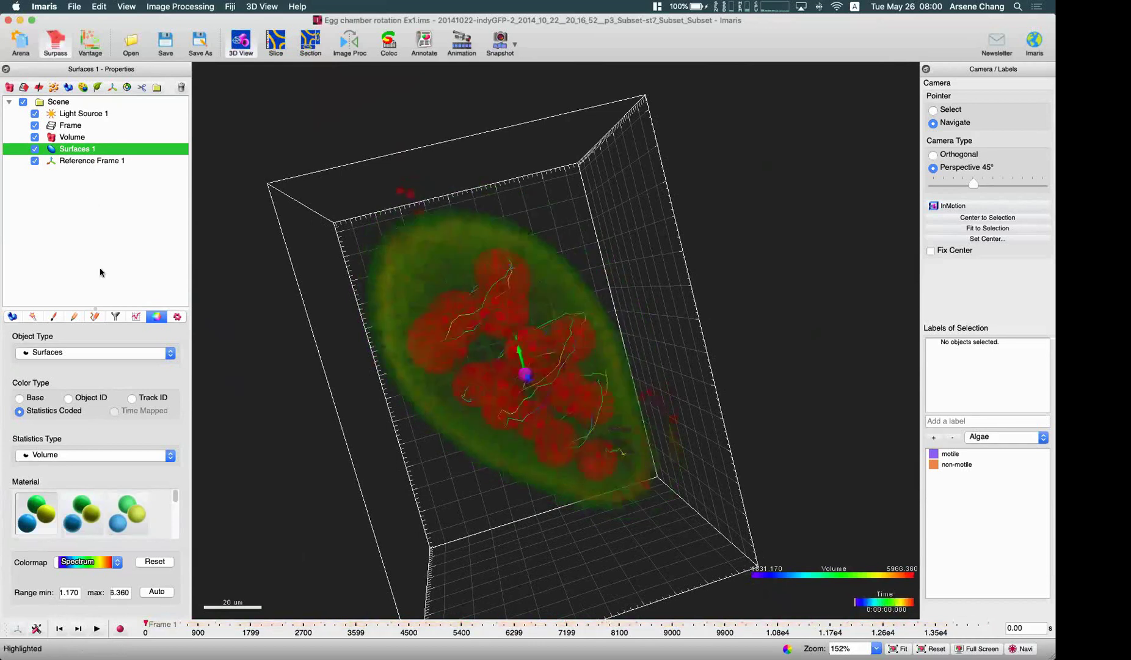
- Select Reference Frame 1 and play the time series in reference frame play mode, stopping at frame 17
left_click(93, 162)
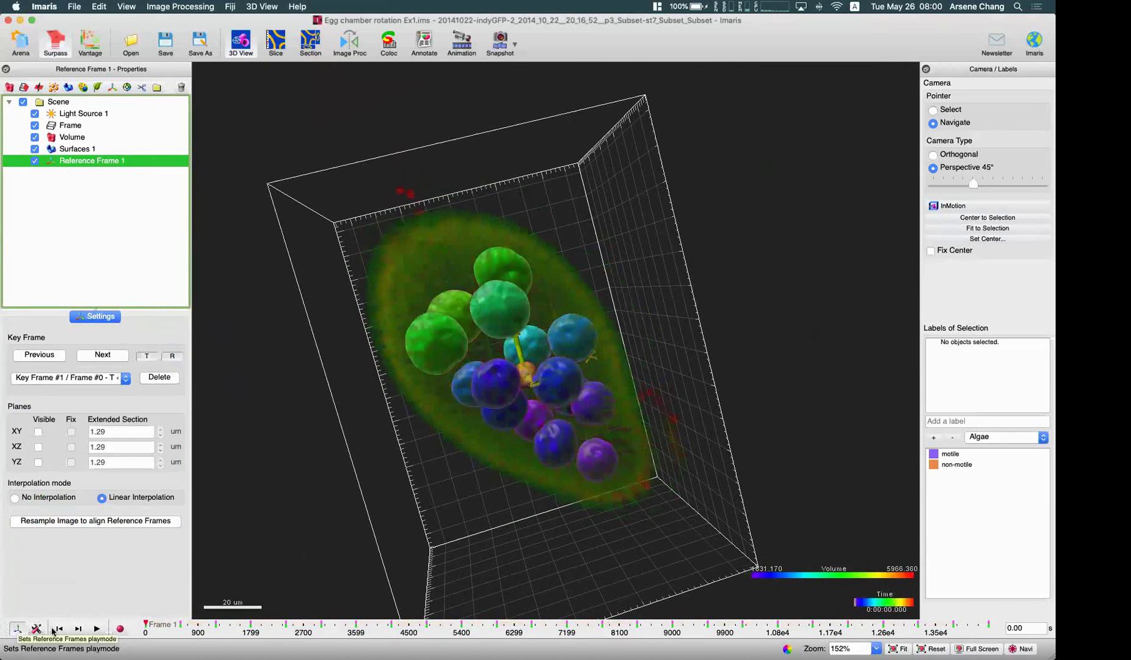
left_click(97, 628)
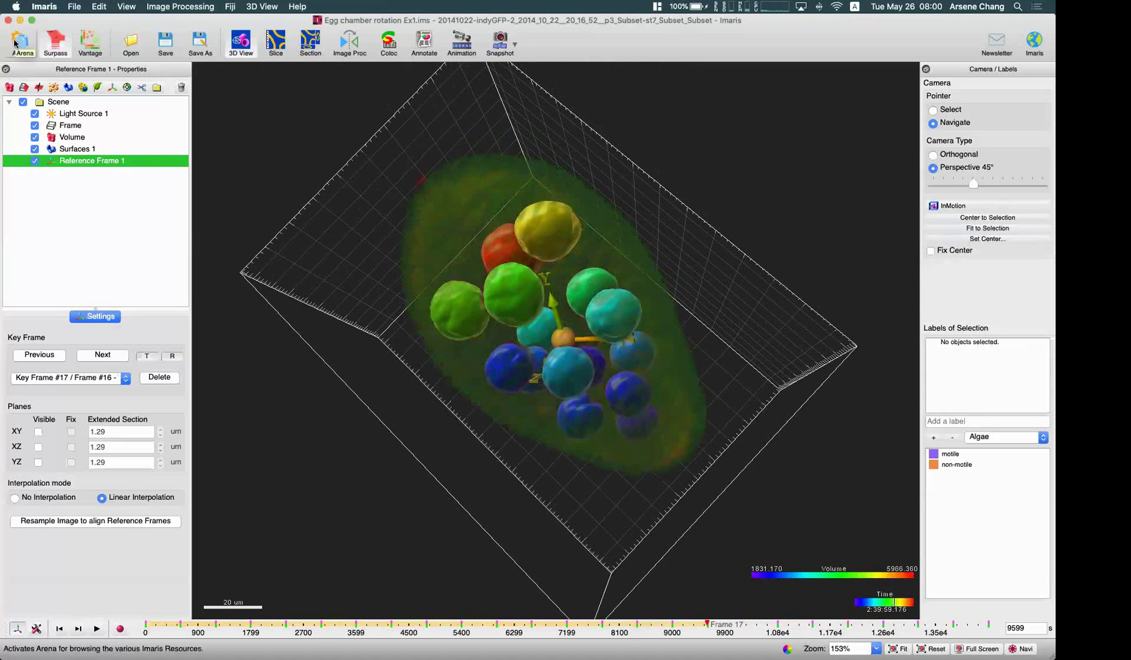
- Switch to PowerPoint to show the Learning Objectives slide, check the Zoom meeting, and return to Imaris
mouse_move(1, 348)
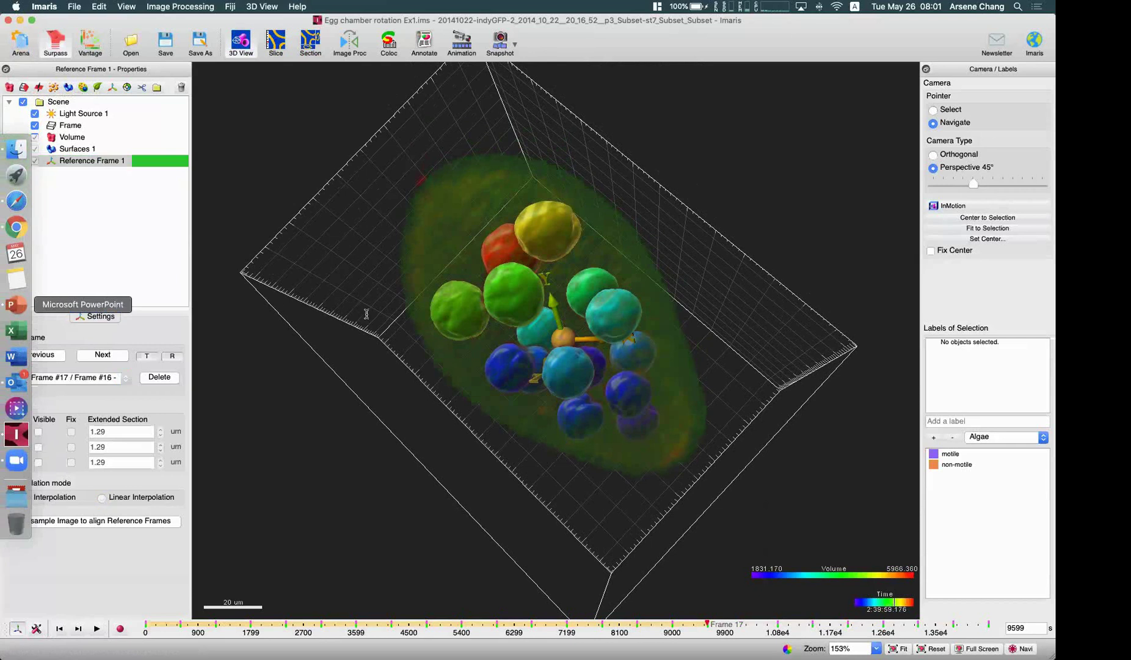
left_click(16, 305)
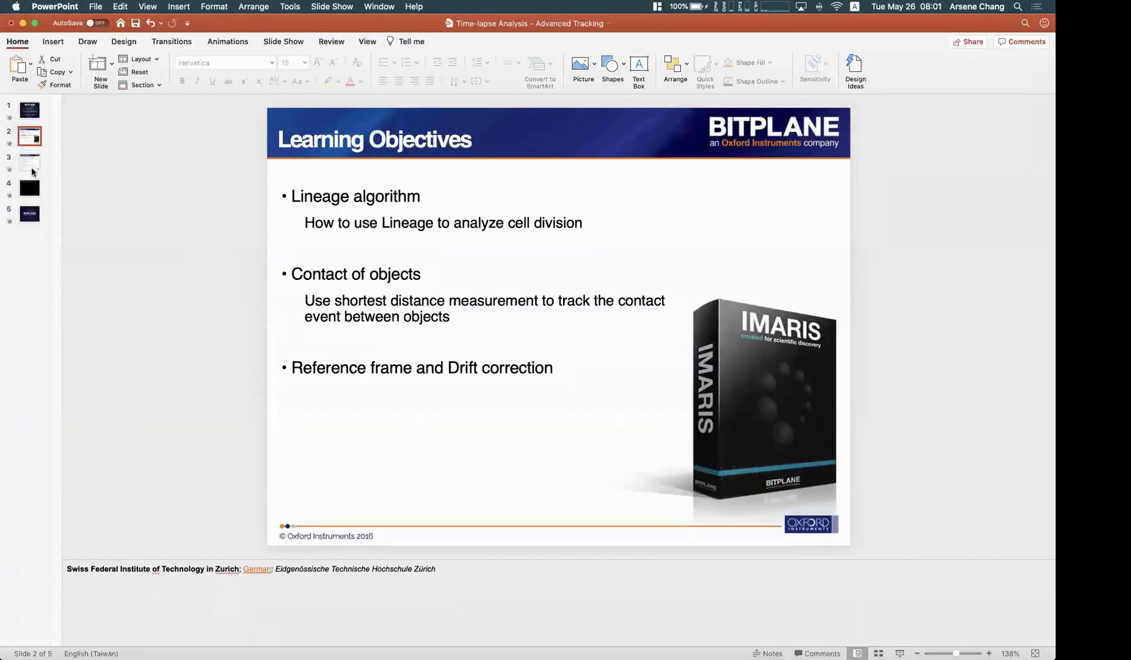
mouse_move(2, 295)
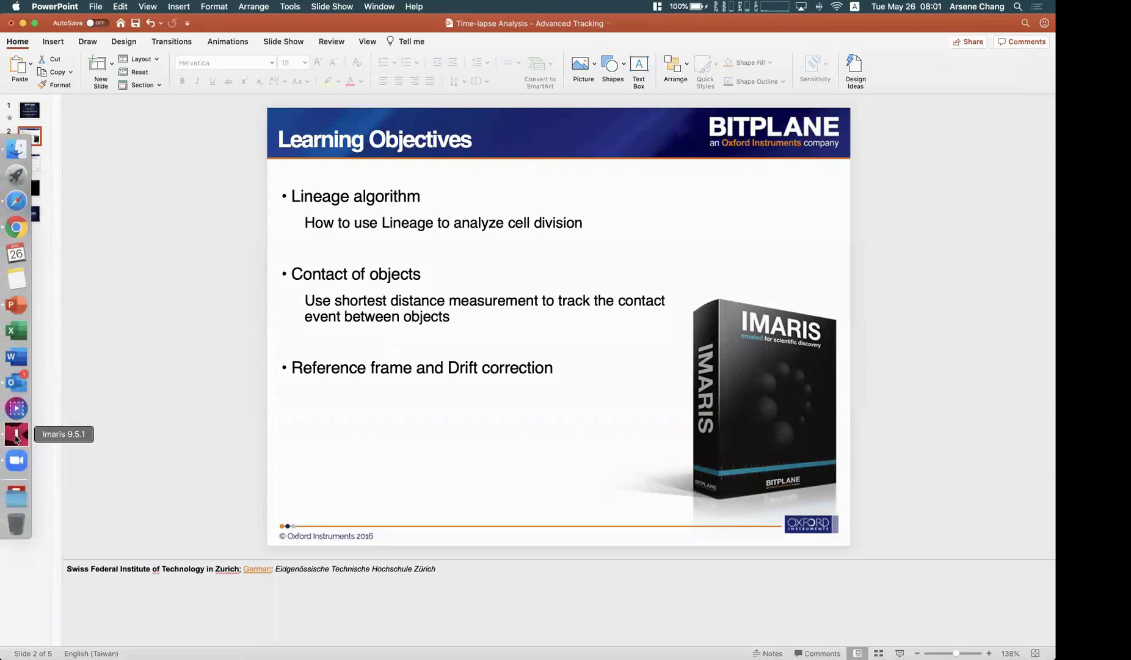
left_click(16, 460)
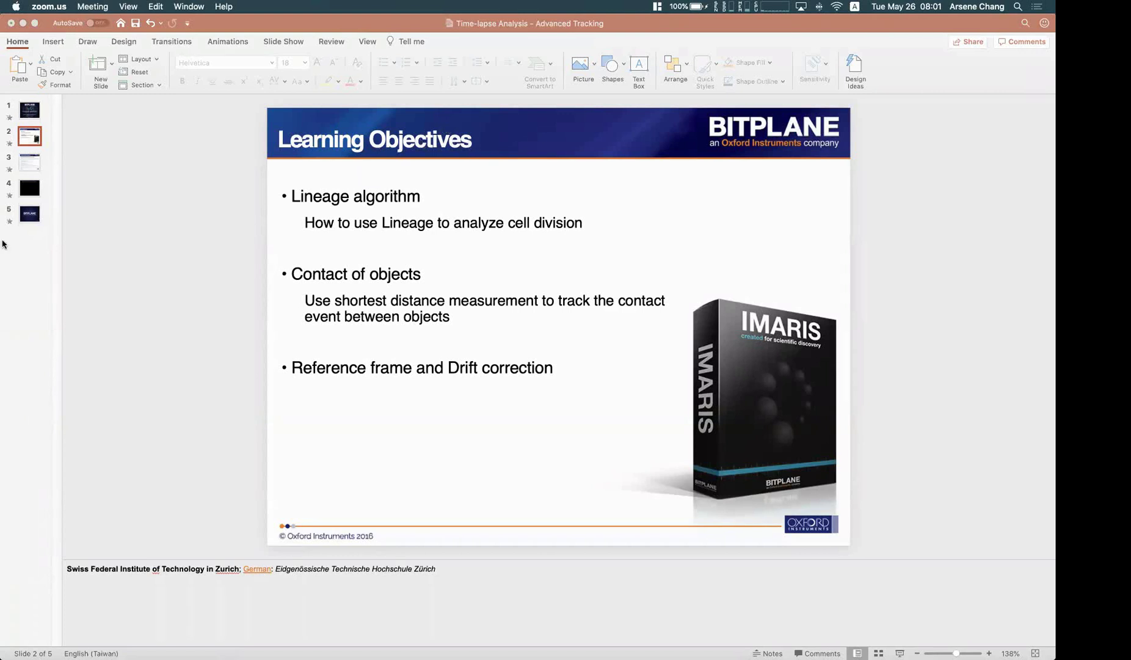
mouse_move(16, 251)
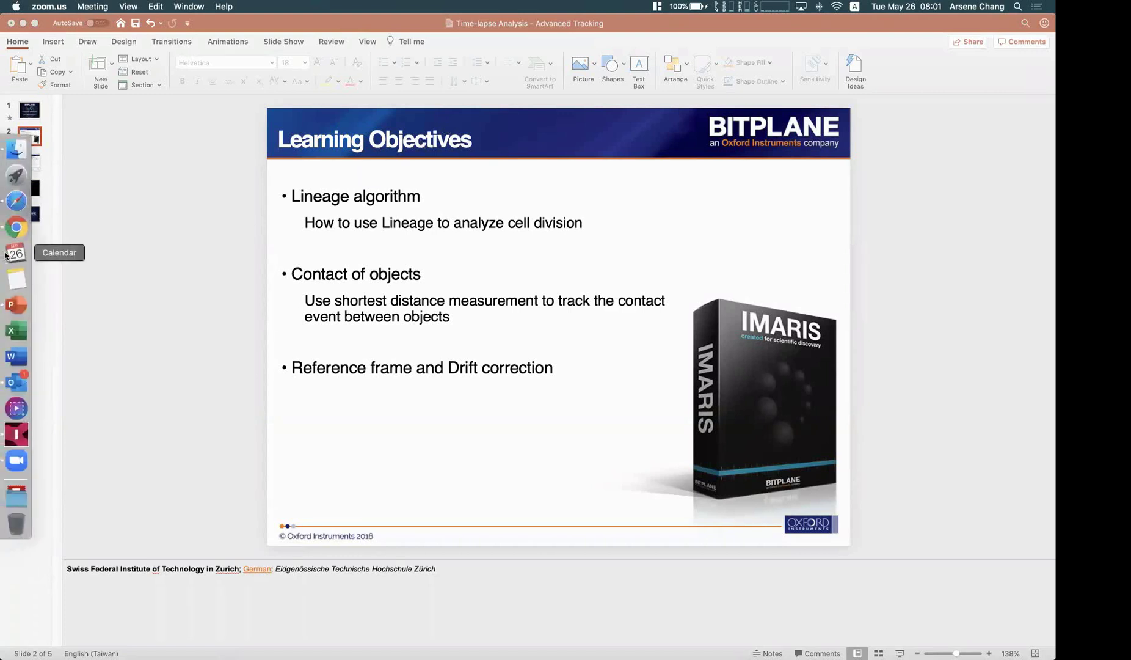
left_click(16, 435)
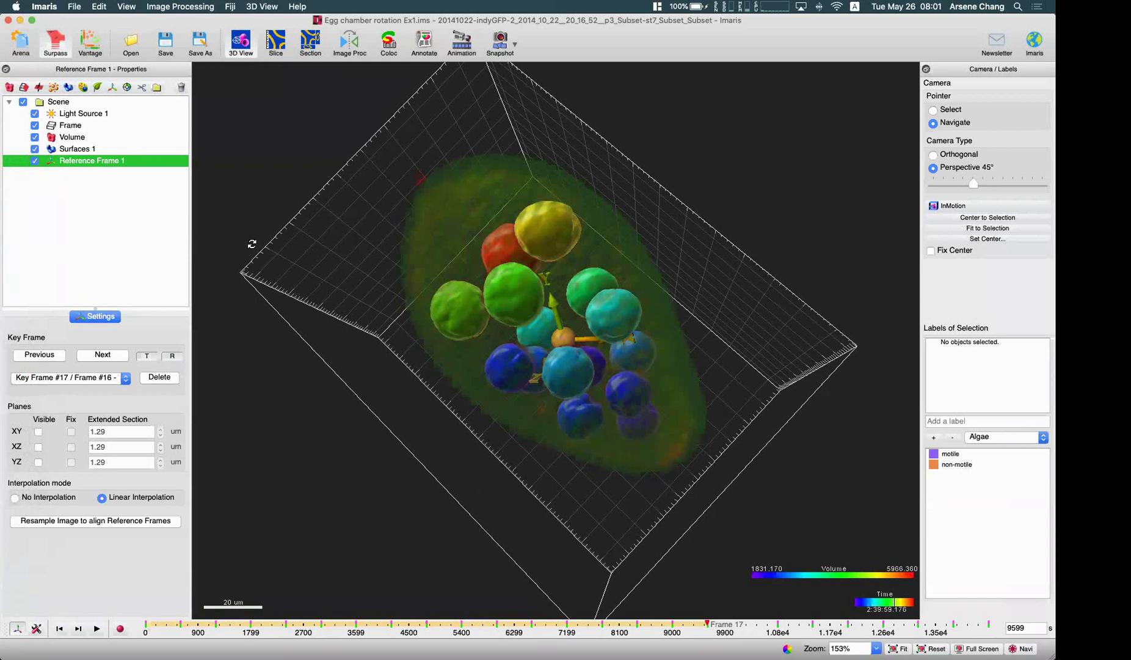
- Check the Zoom meeting, go back to the egg chamber scene in Imaris, and switch to Zoom again
mouse_move(3, 276)
left_click(16, 460)
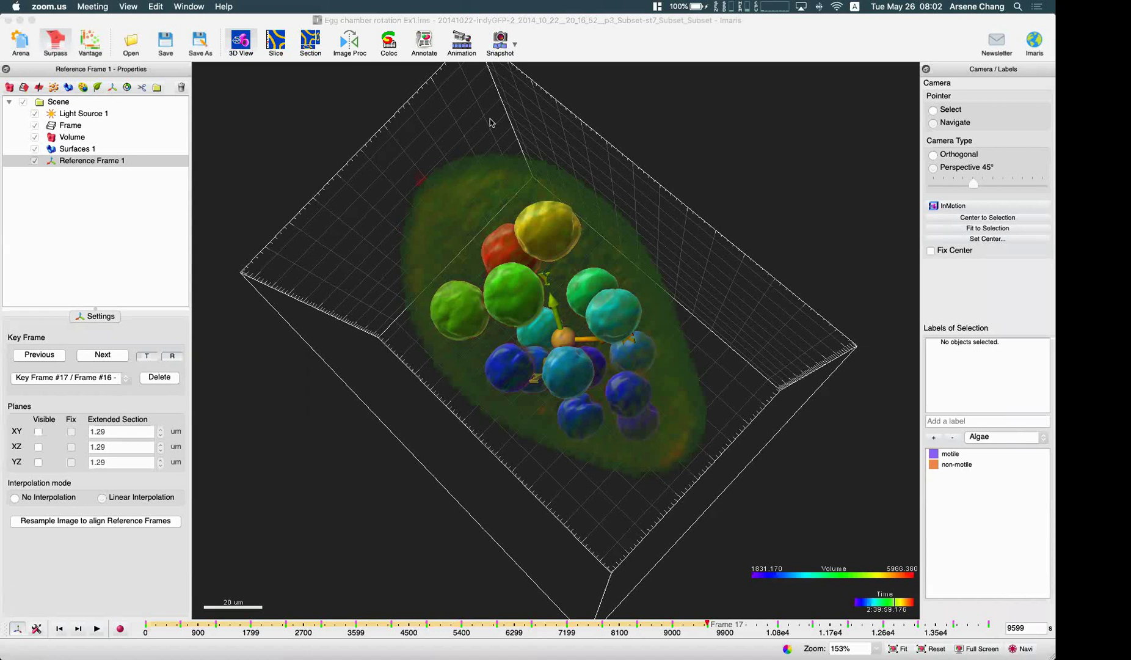
left_click(366, 103)
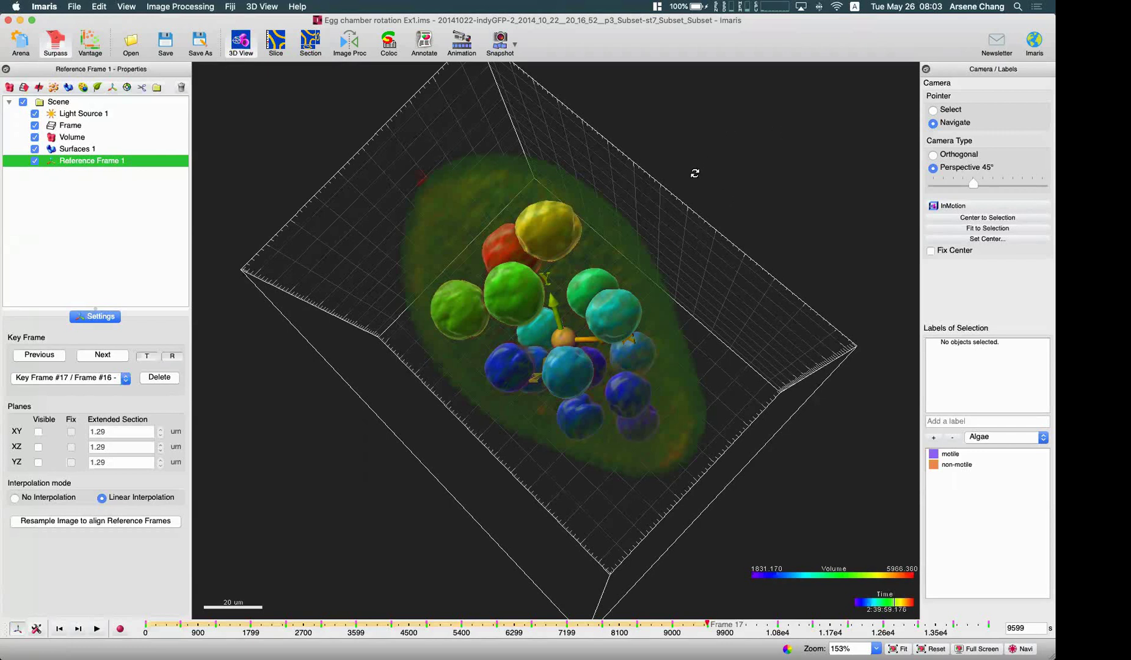
mouse_move(3, 319)
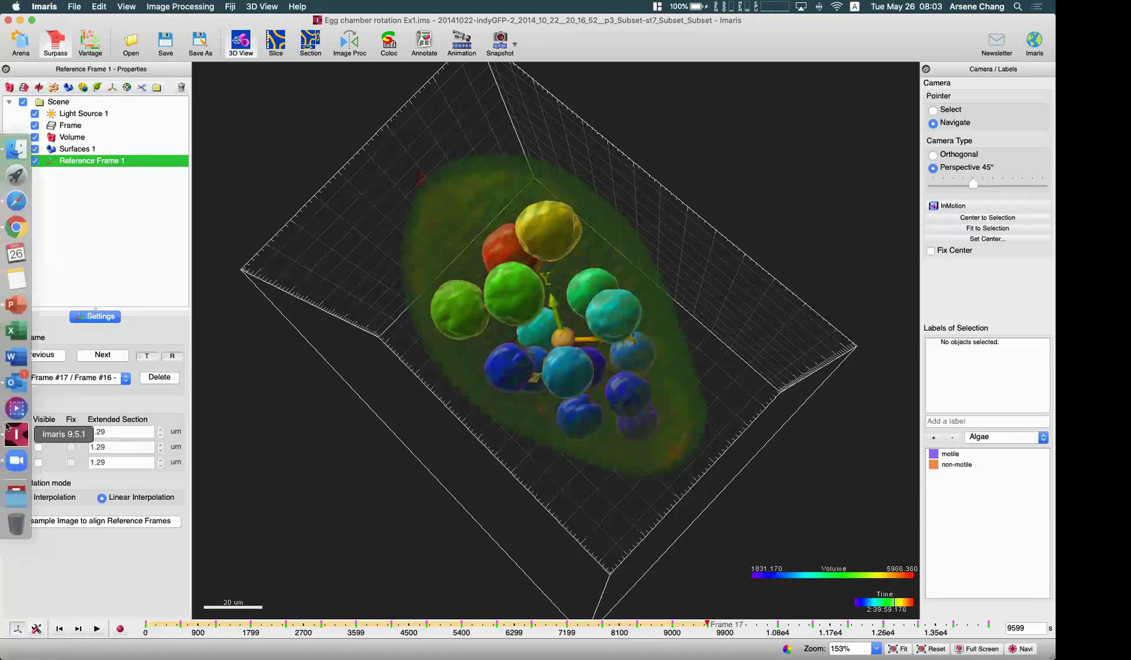
left_click(15, 460)
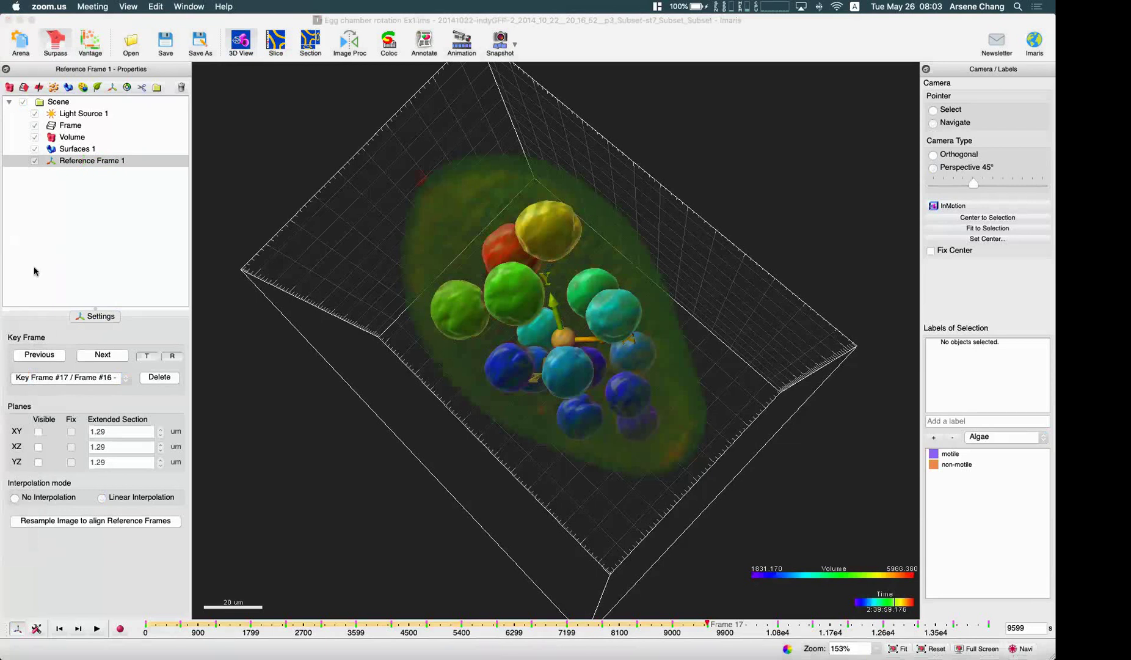